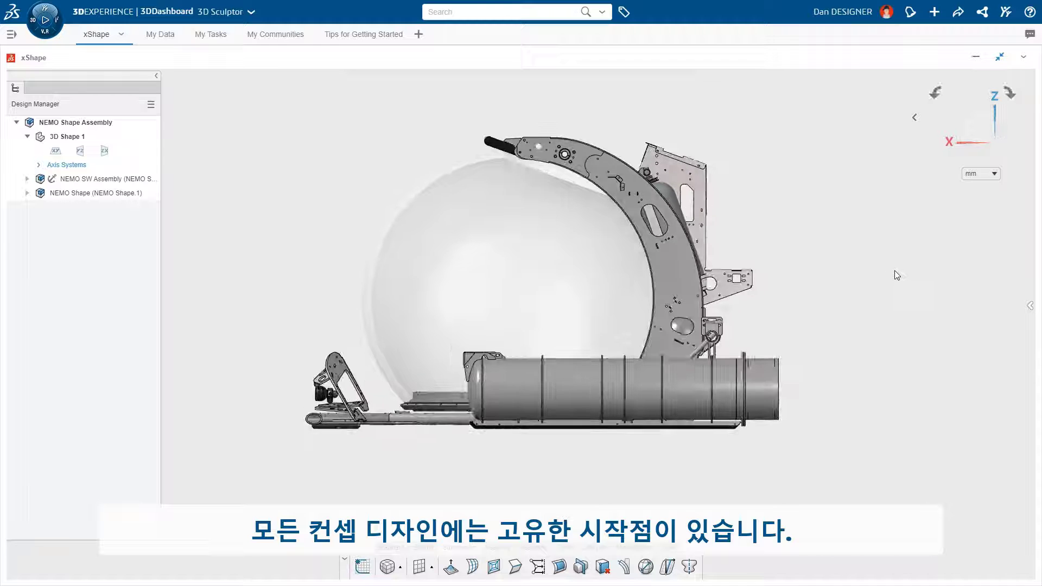
left_click(27, 179)
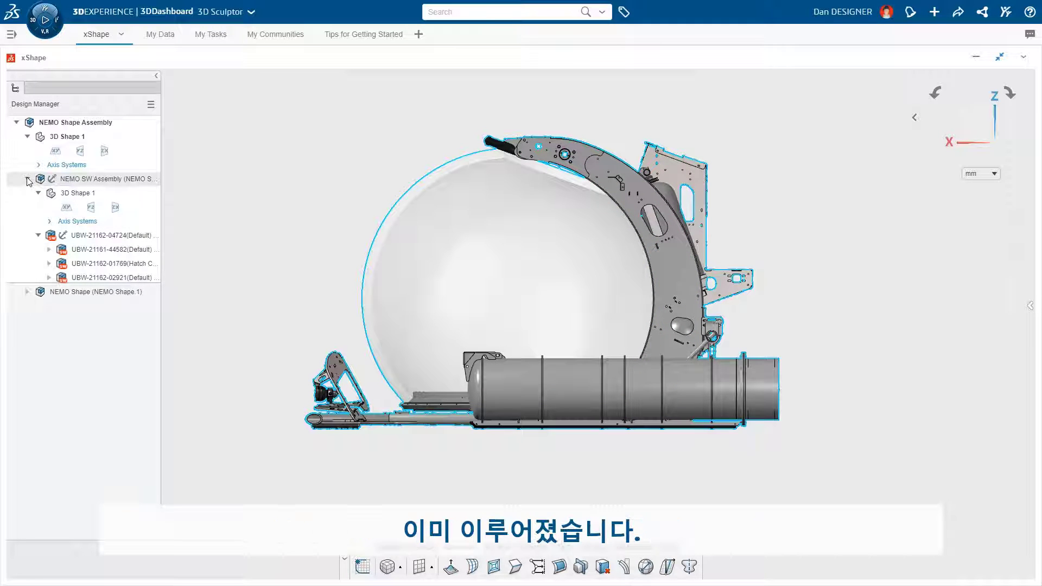
left_click(70, 235)
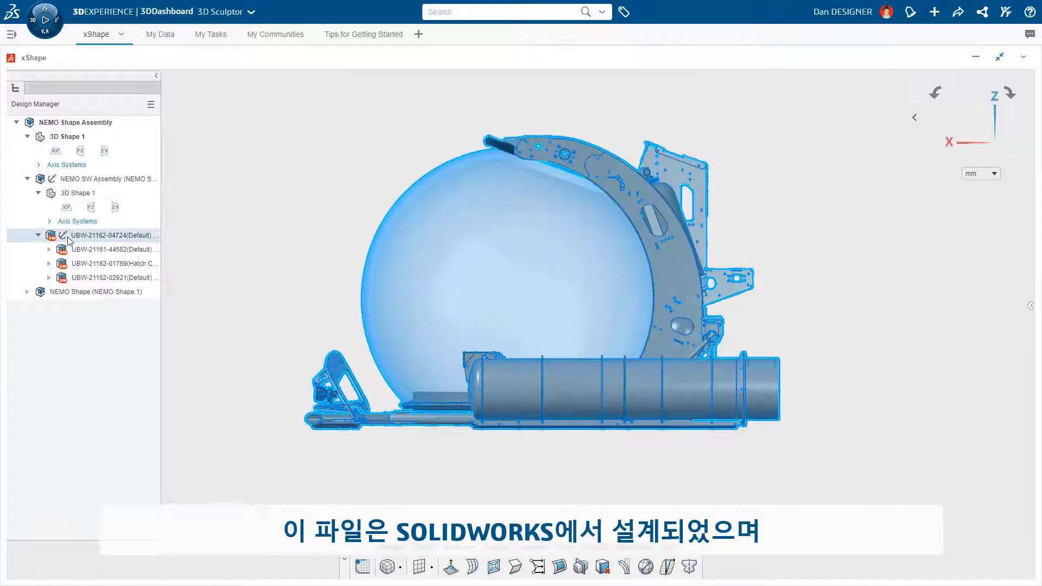
left_click(74, 250)
left_click(76, 265)
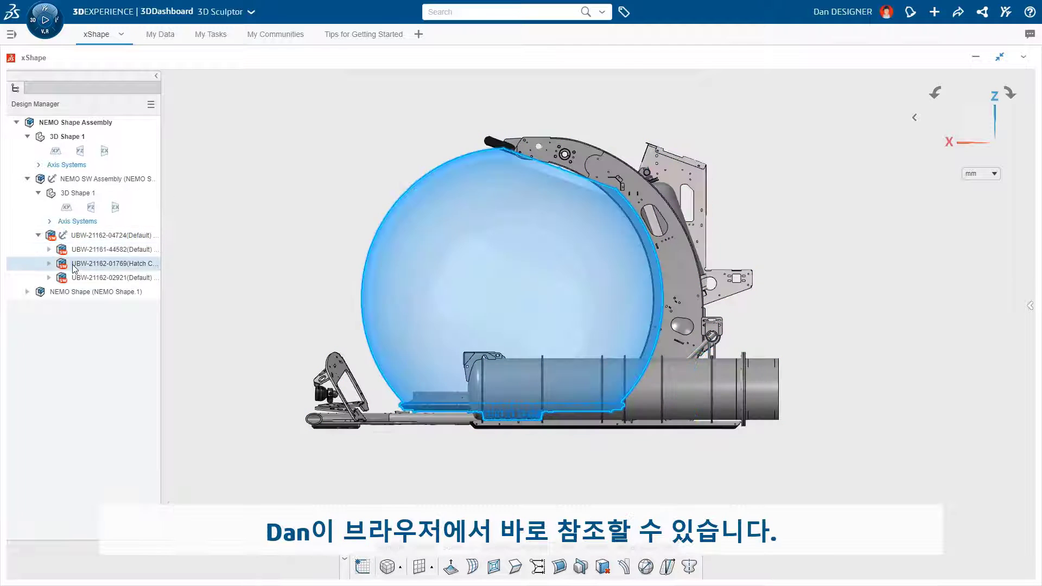
left_click(78, 278)
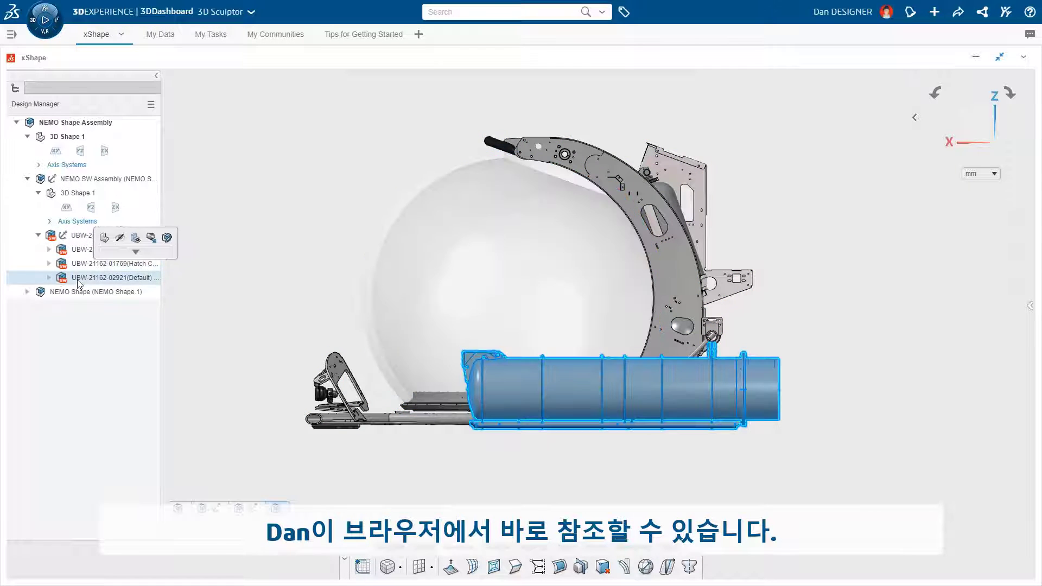
left_click(27, 178)
Activate the NEMO Shape component and show its Side Hand Sketch.
double_click(75, 194)
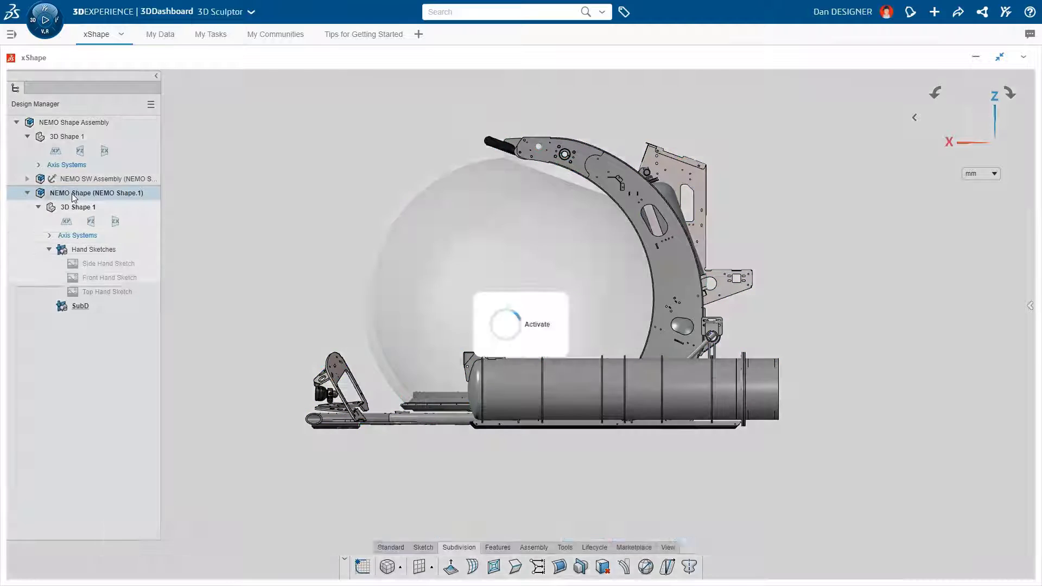
left_click(108, 263)
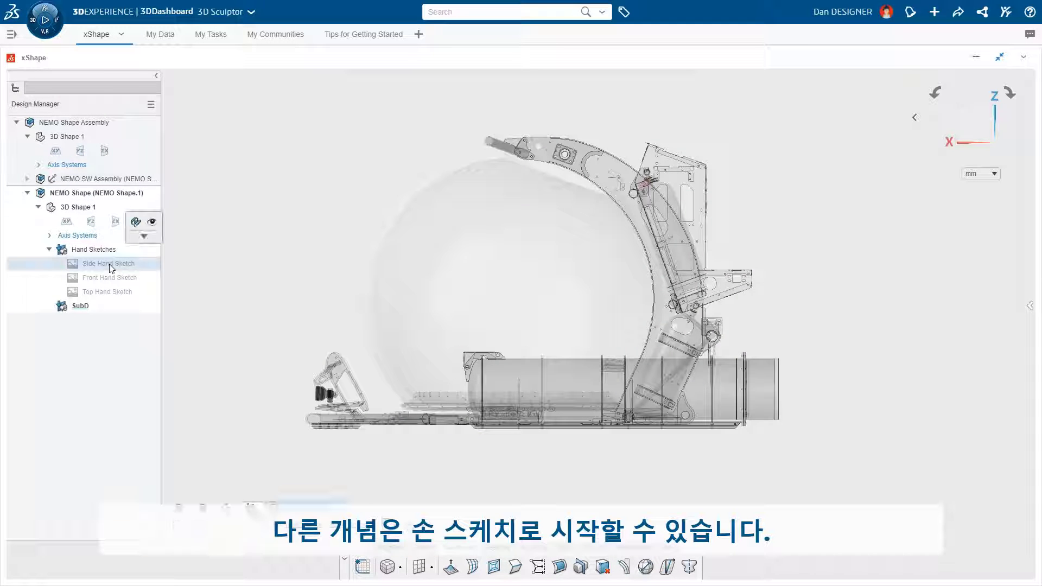
left_click(153, 223)
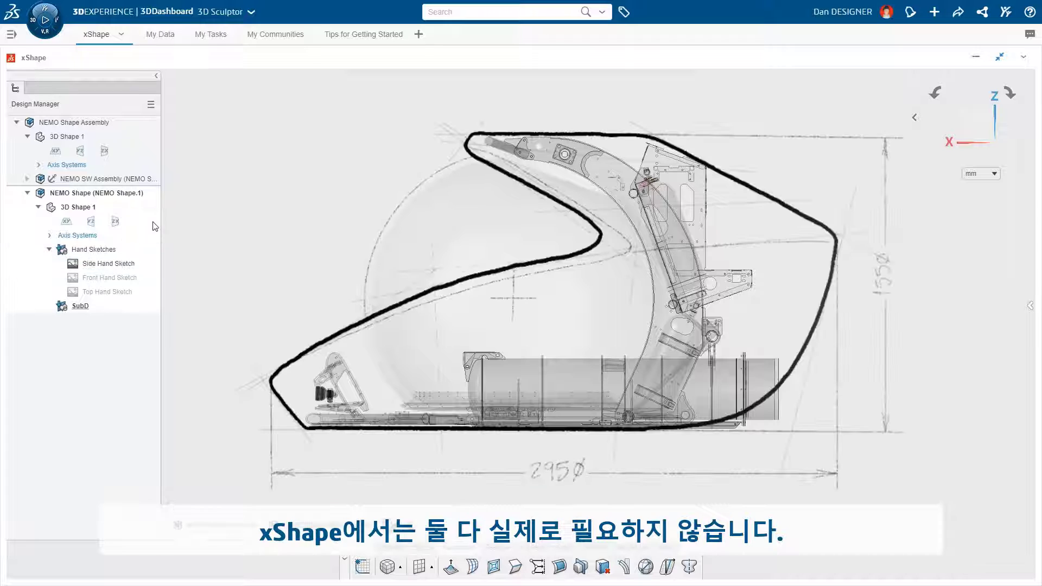
Create a subdivision box at the front bottom of the side sketch, with 3 segments along its length and 1 in the other directions.
left_click(400, 568)
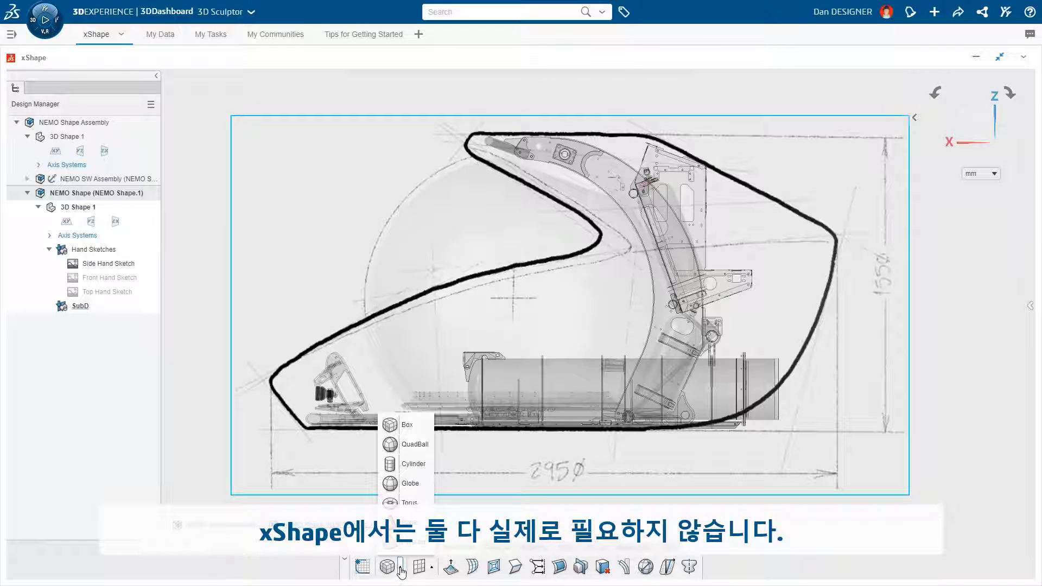
left_click(411, 427)
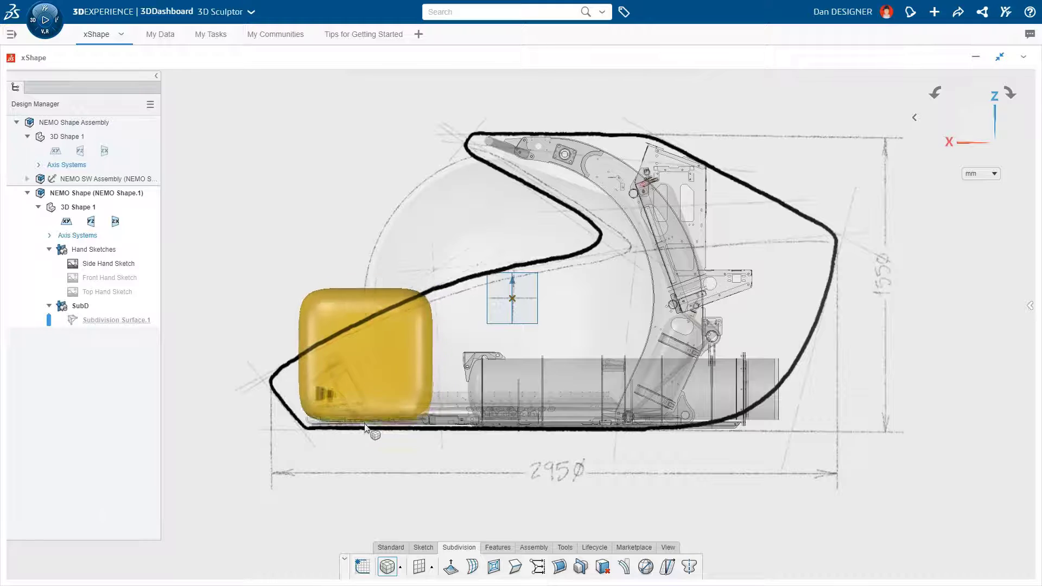
left_click(360, 436)
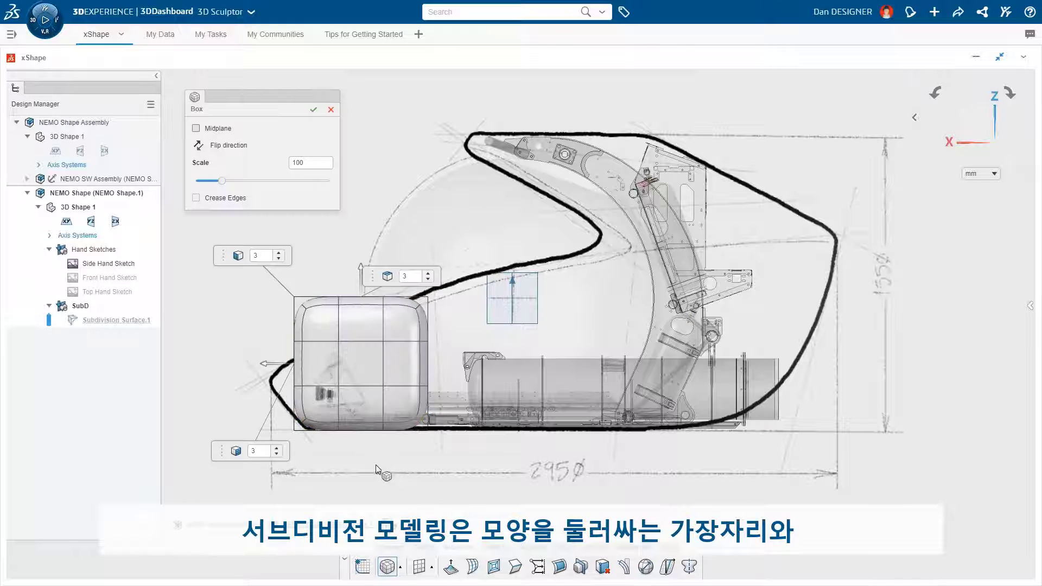
left_click(278, 456)
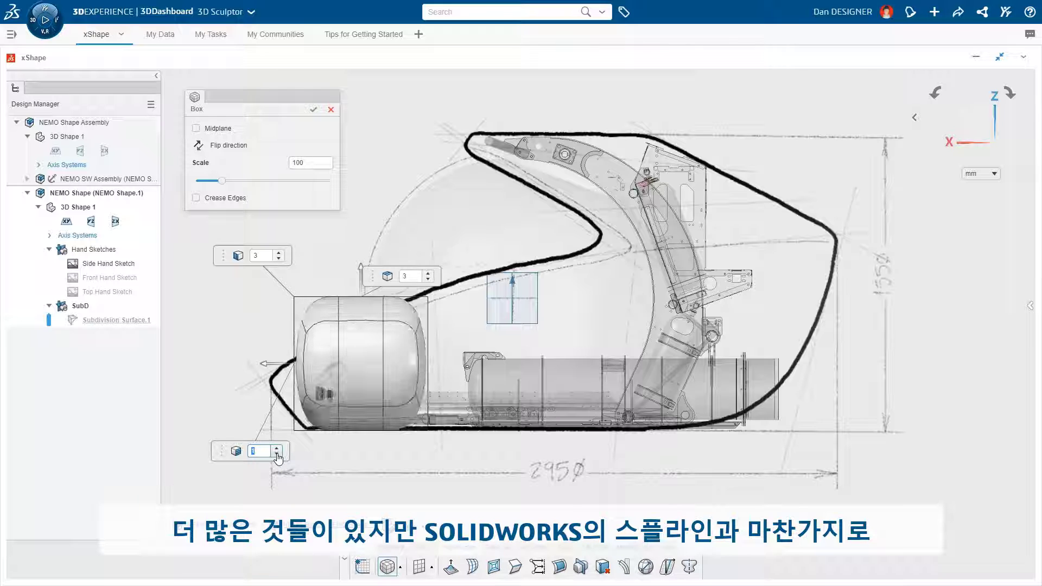
left_click(278, 259)
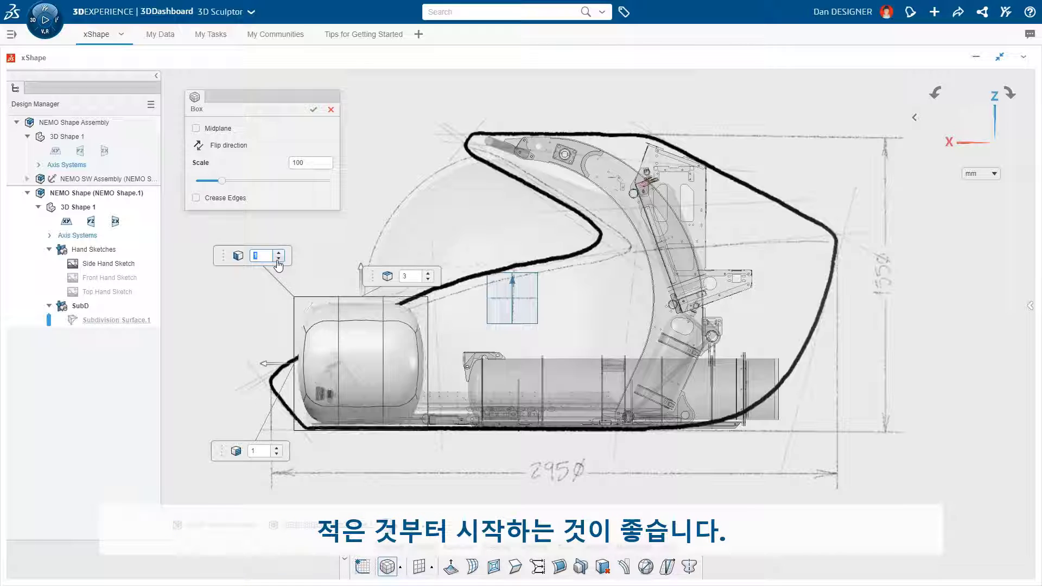
left_click(313, 110)
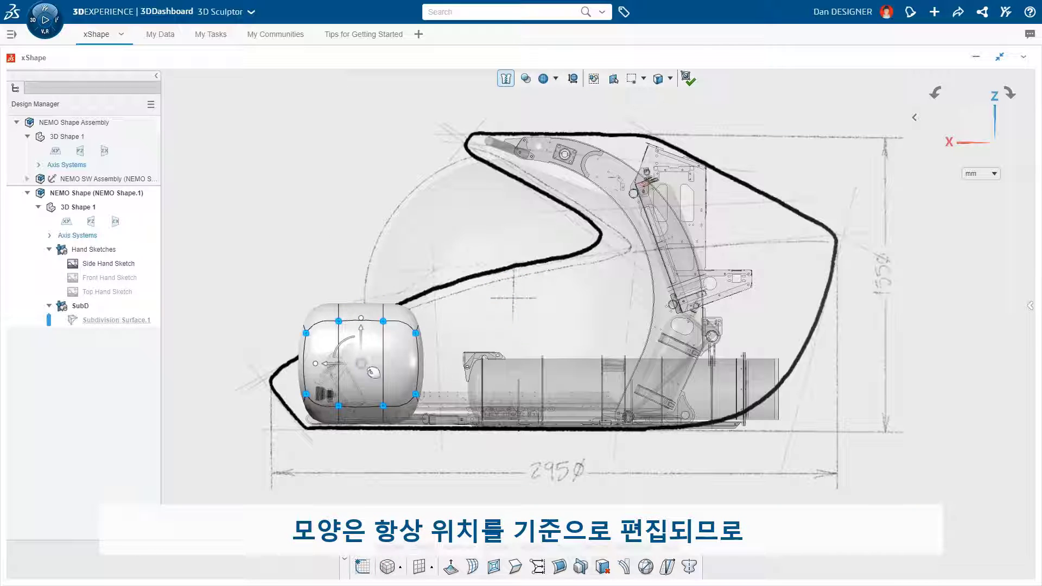
Place the robot at the box's front end and stretch the box lengthwise to span the side sketch's 2950 length.
left_click_drag(327, 368, 265, 365)
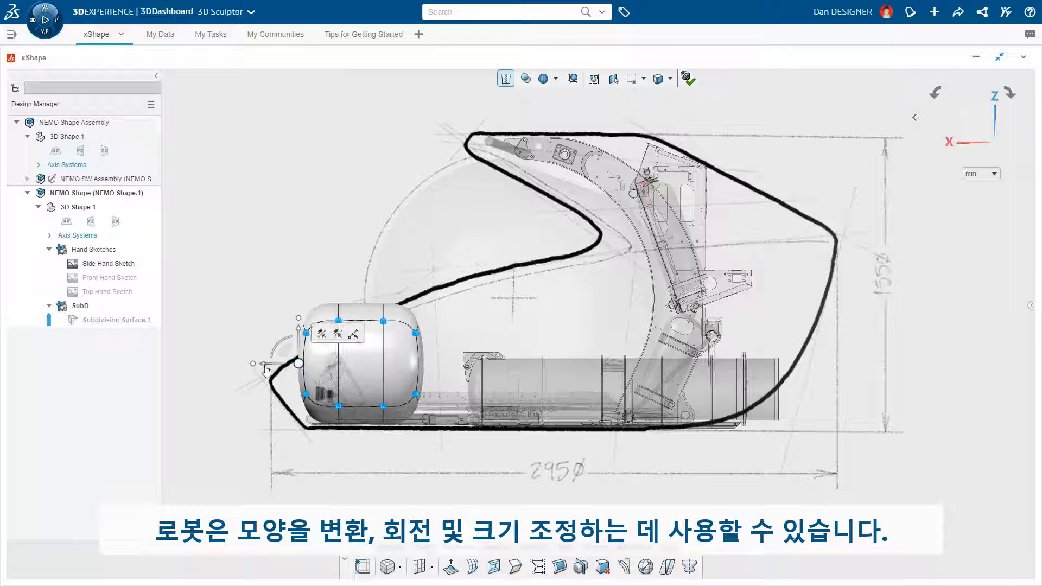
left_click_drag(265, 368, 107, 359)
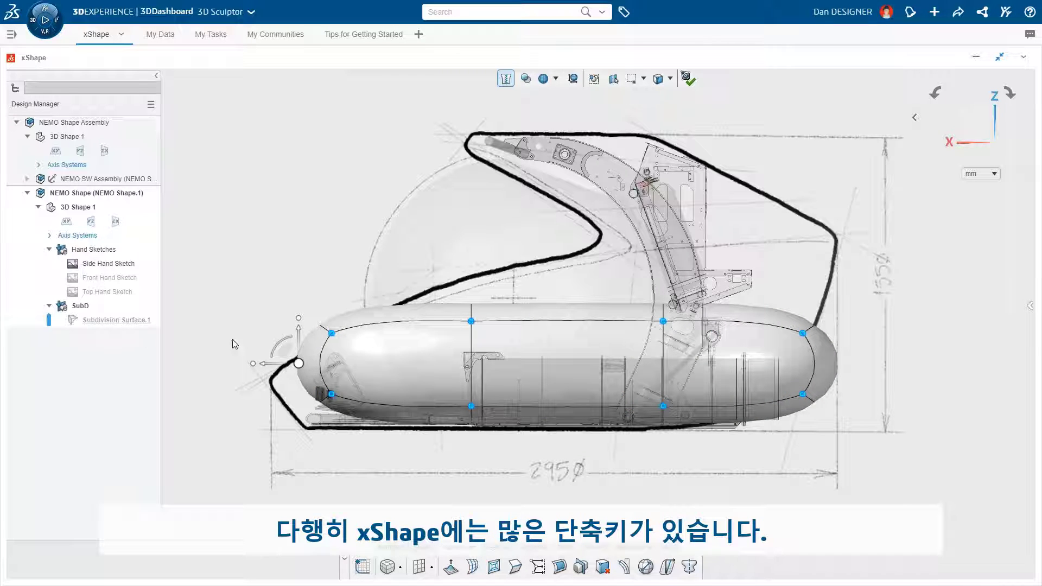
Crease the full face loop around the subdivision body, limiting the crease to the loop's boundary edges.
left_click(386, 316, "shift")
left_click(642, 320, "shift")
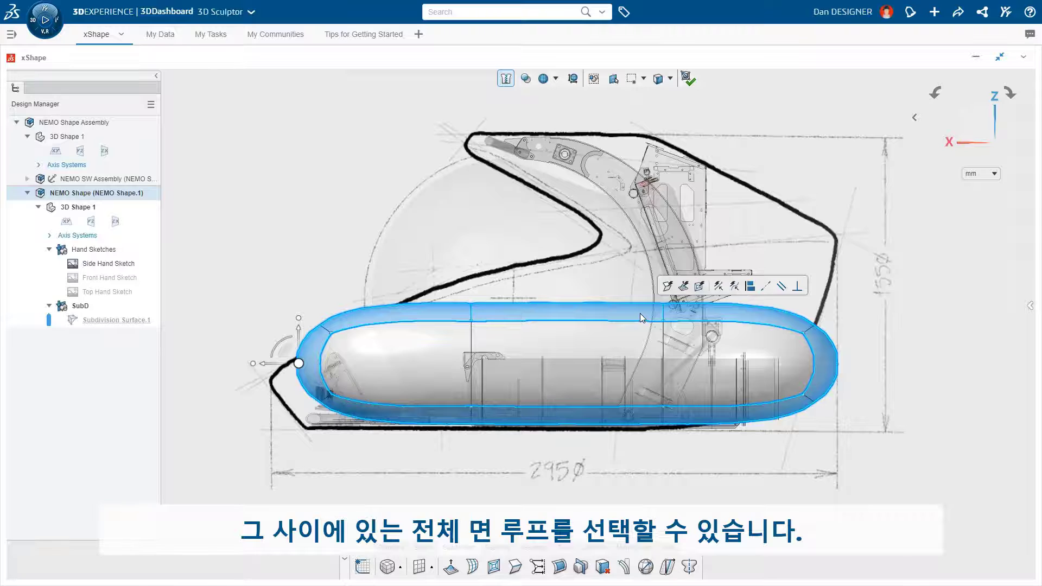
middle_click_drag(640, 314, 674, 356)
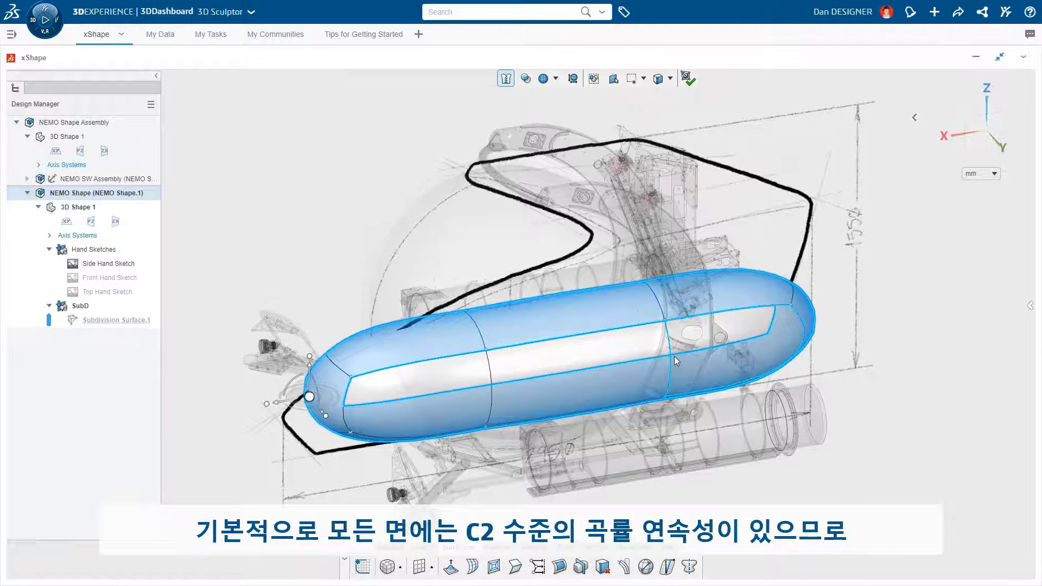
left_click(515, 570)
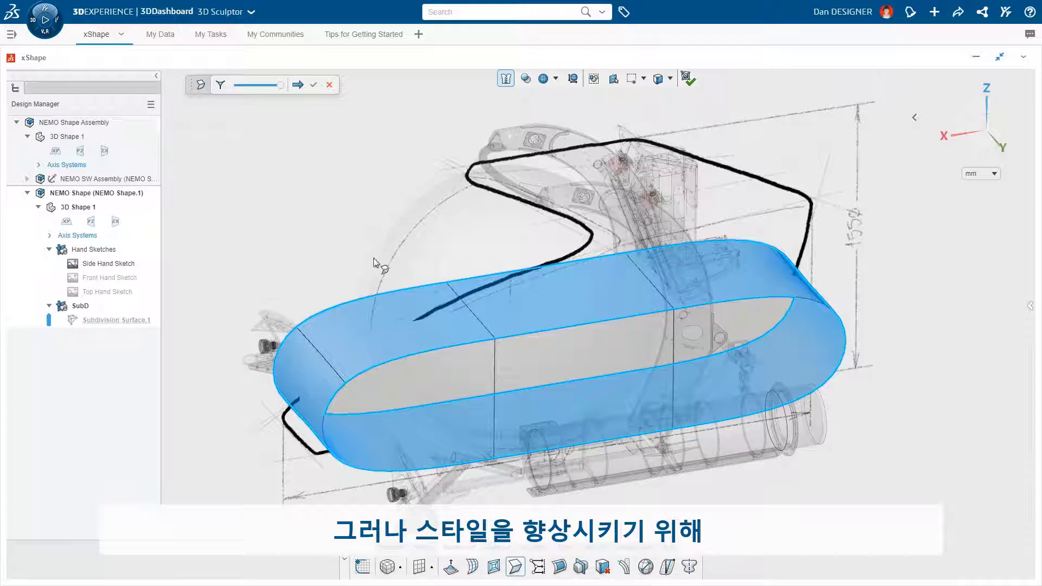
left_click(221, 86)
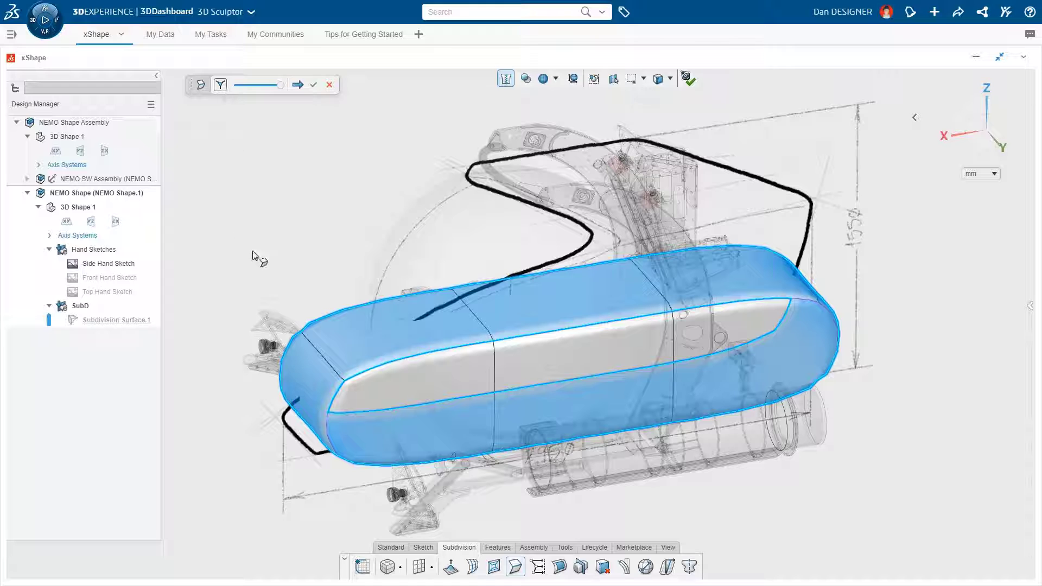
Add the upper and lower cross edges at the nose and the upper rear cross edge to the crease.
left_click(311, 344)
middle_click_drag(322, 418, 327, 474)
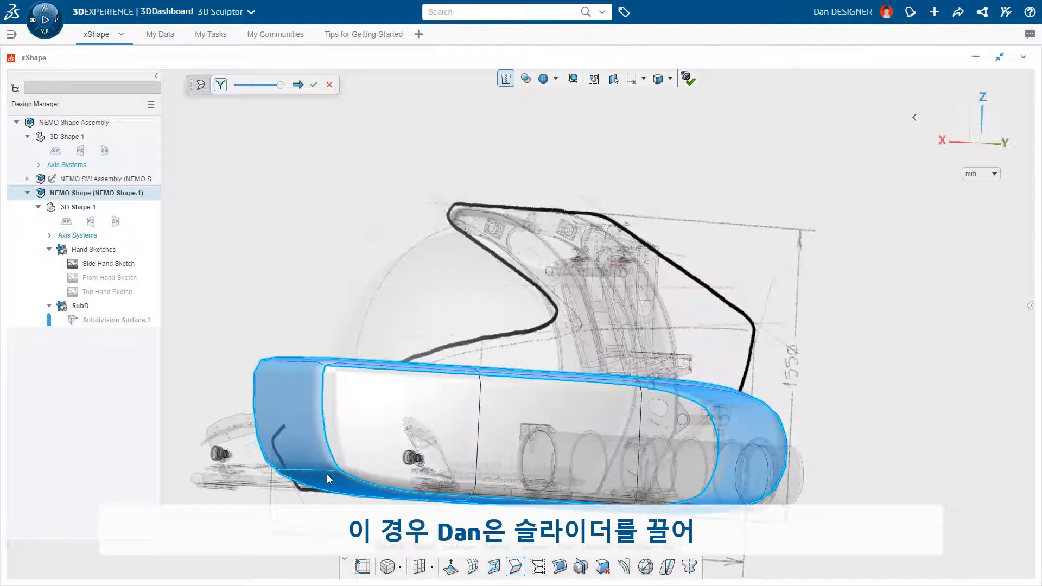
left_click(327, 475)
middle_click_drag(575, 402, 552, 449)
left_click(784, 340)
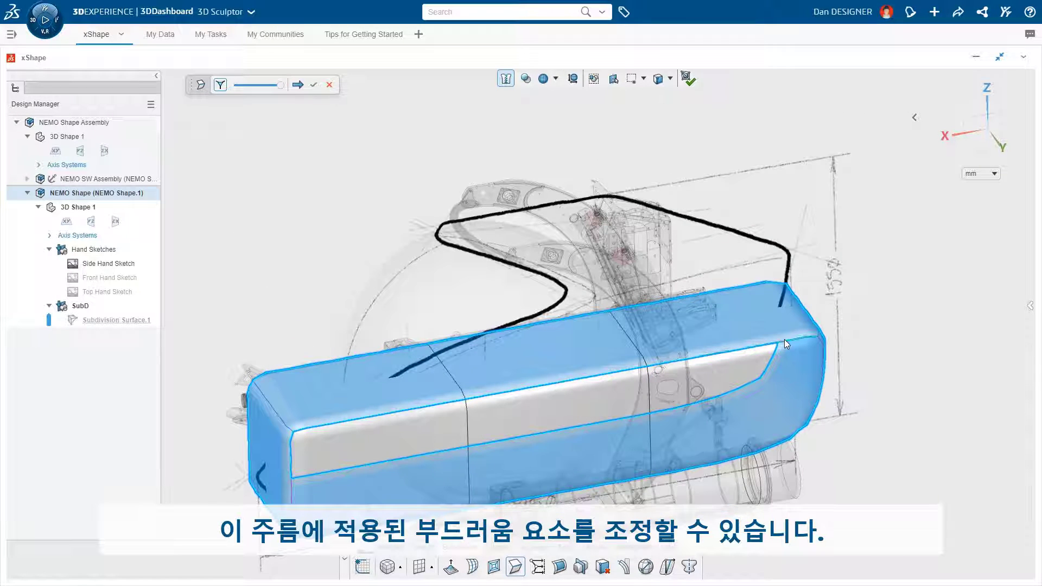
middle_click_drag(784, 339, 760, 358)
left_click(314, 84)
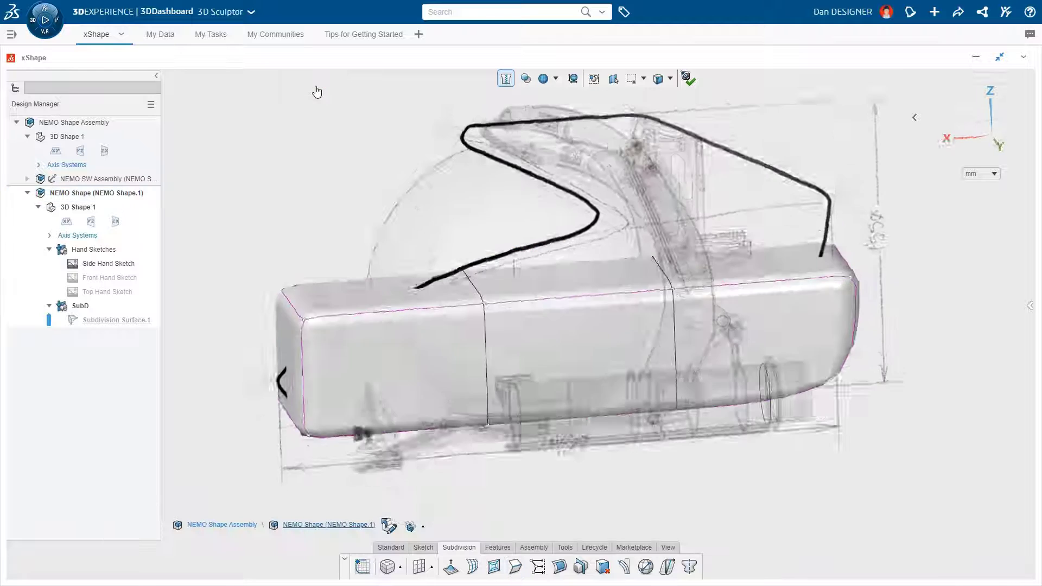
Quick-align the body's upper vertices to a curve traced along the side sketch, and pull the lower nose vertices back to the outline.
middle_click_drag(380, 191, 402, 236, "ctrl")
left_click_drag(267, 283, 902, 371)
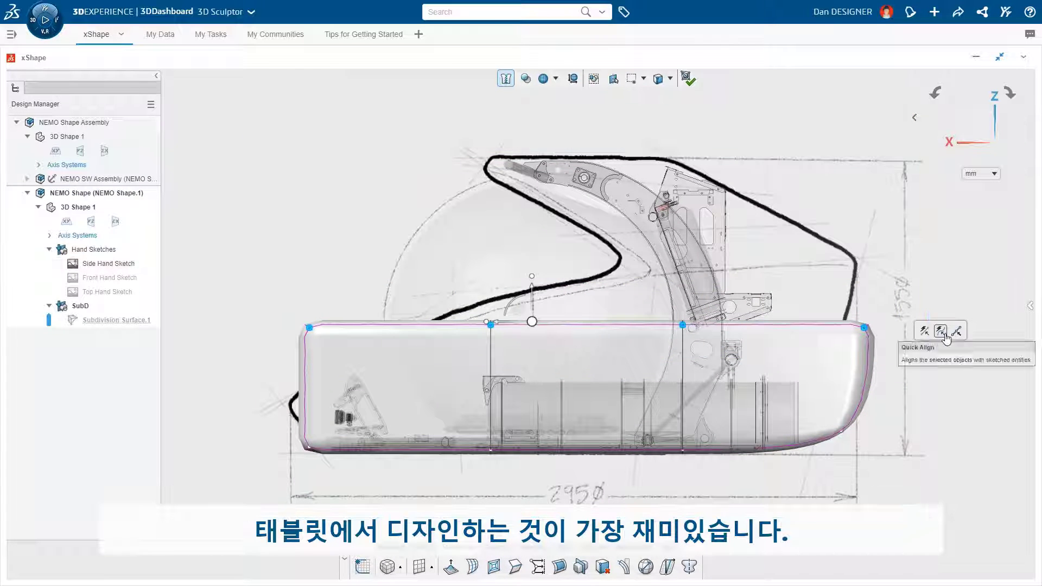
left_click(945, 335)
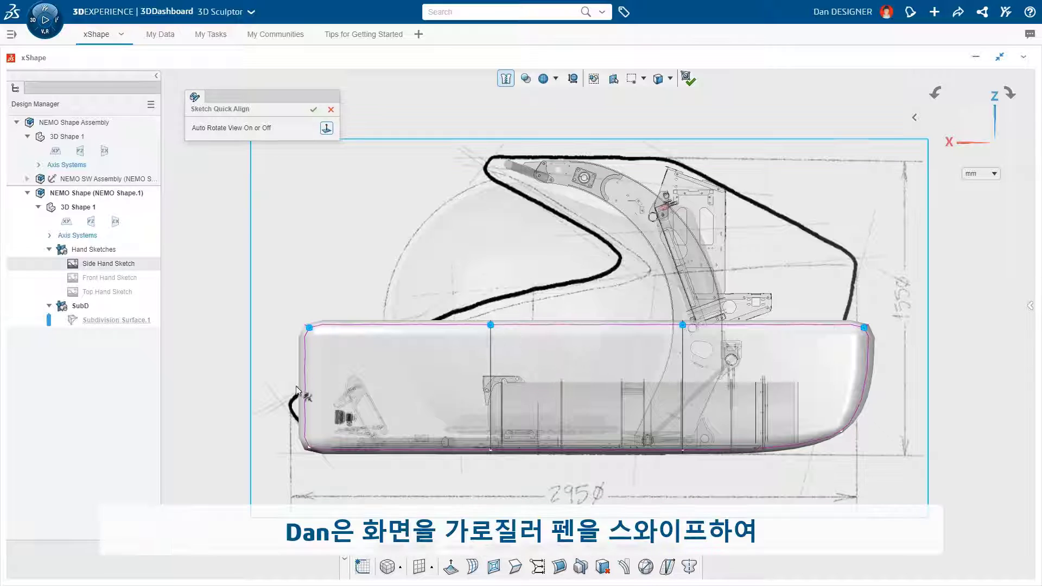
mouse_move(285, 407)
left_mouse_down()
mouse_move(418, 328)
mouse_move(485, 306)
mouse_move(868, 262)
left_mouse_up()
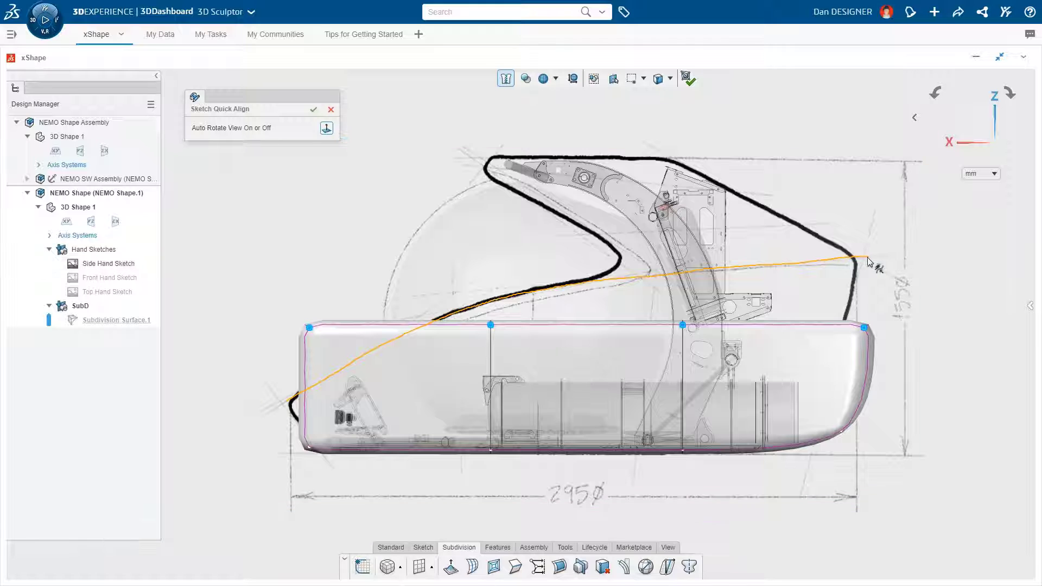
left_click(313, 109)
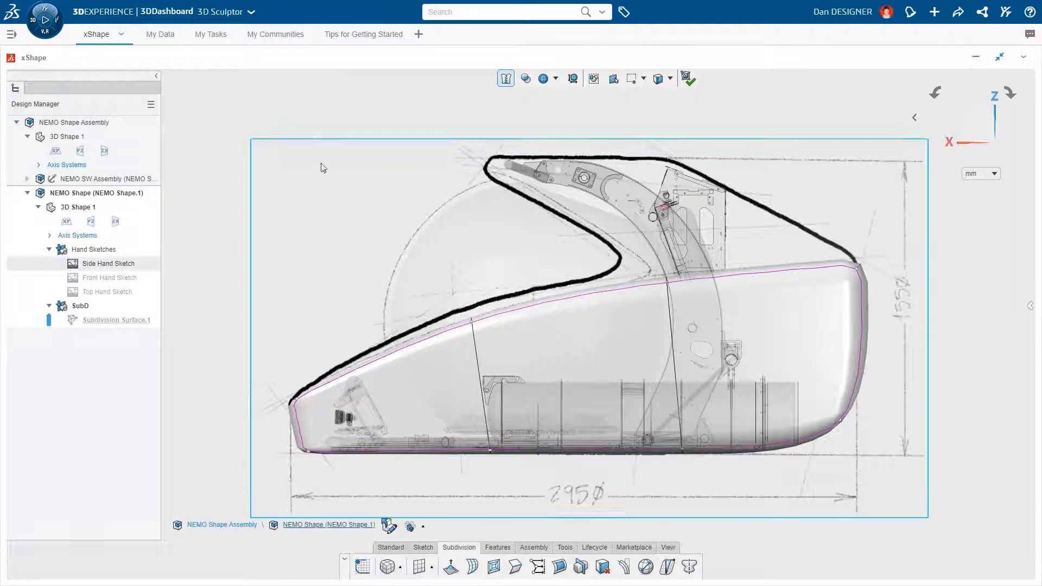
left_click_drag(336, 468, 295, 454)
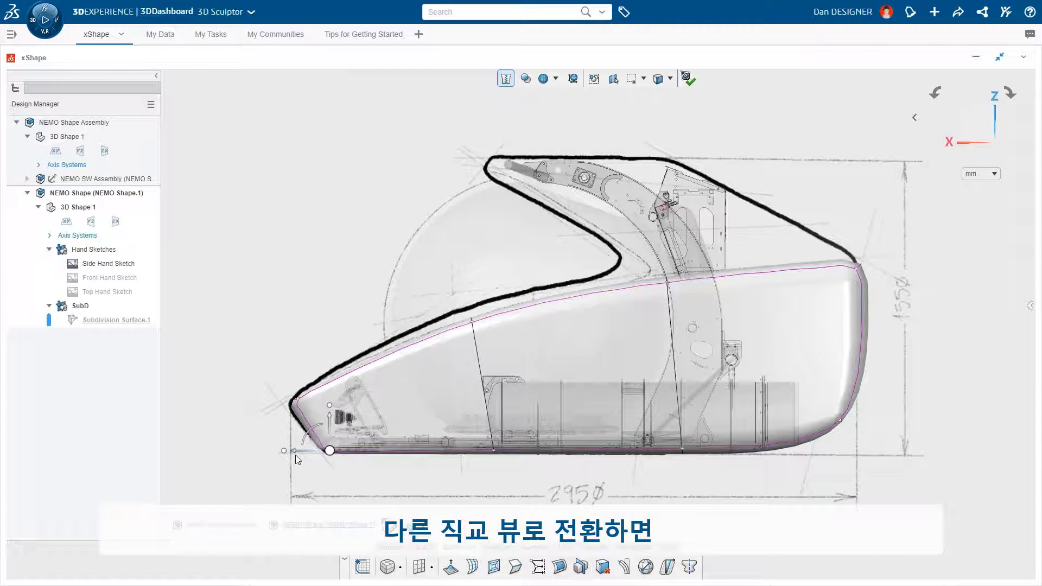
Show the Front Hand Sketch in the front view and shift the body sideways onto one side hull's outline.
key("ctrl+1")
left_click(114, 279)
left_click(139, 249)
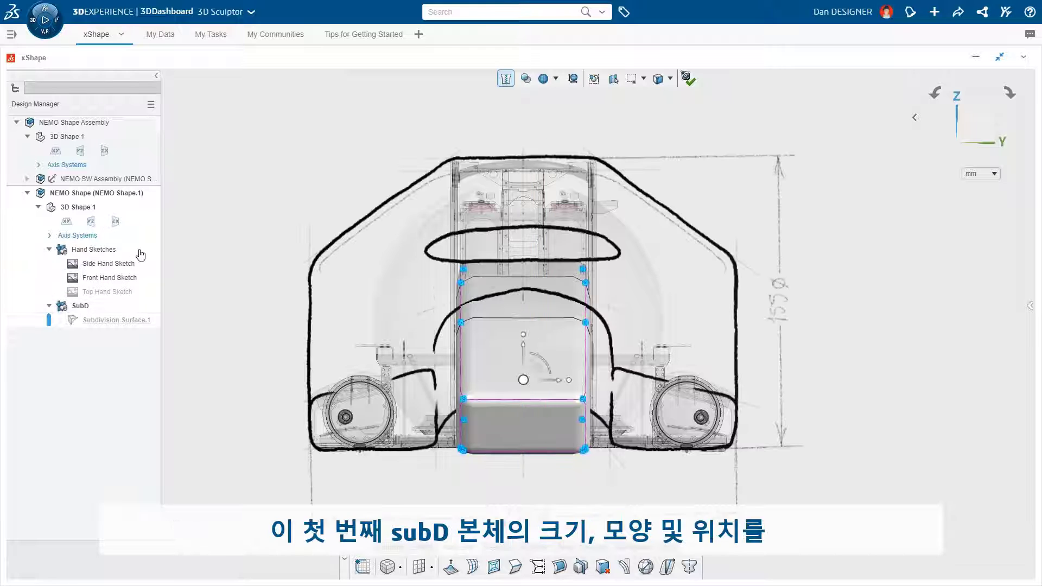
left_click_drag(559, 377, 650, 380)
Show the Top Hand Sketch in the top view and pull the inner nose vertices back to its angled front line.
key("ctrl+5")
middle_click_drag(651, 378, 652, 451, "shift")
left_click_drag(555, 504, 621, 422)
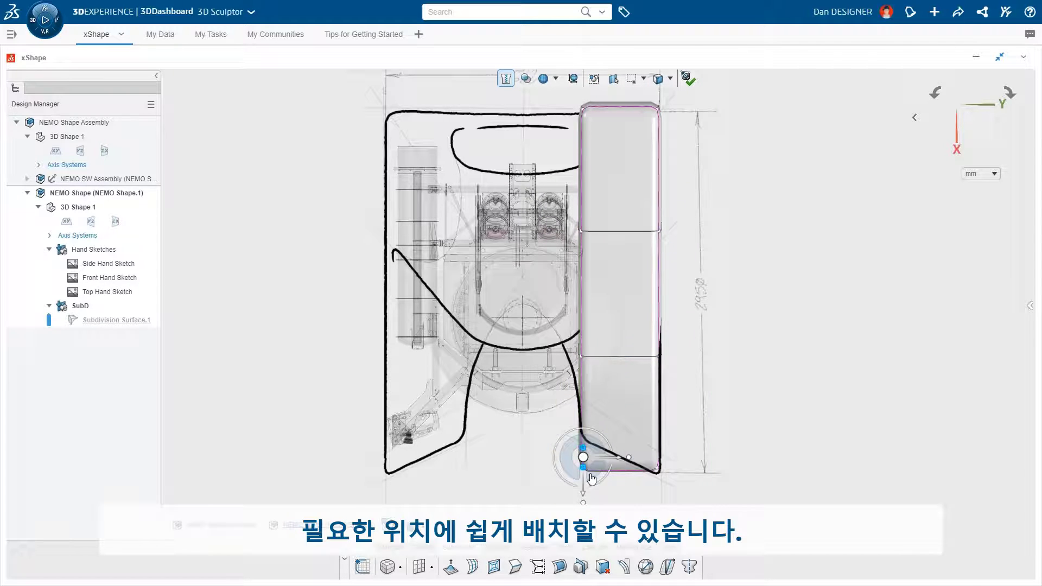
left_click_drag(586, 488, 590, 433)
Align the robot with the nose's slanted corner edge and slide the upper inner nose vertex along that direction.
middle_click_drag(589, 433, 661, 447)
scroll(695, 321, "up", 8)
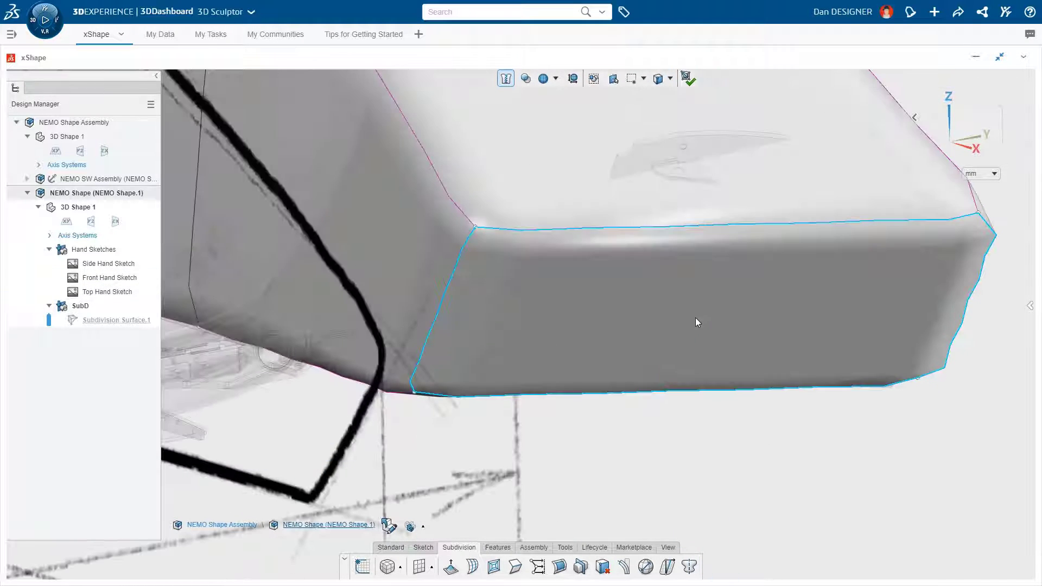
left_click(476, 226)
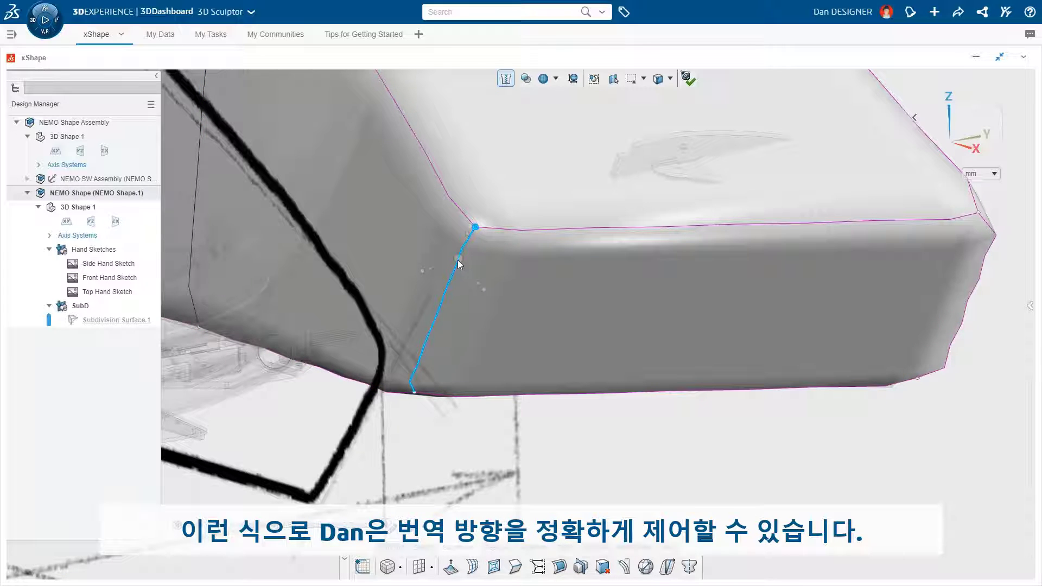
left_click(457, 259)
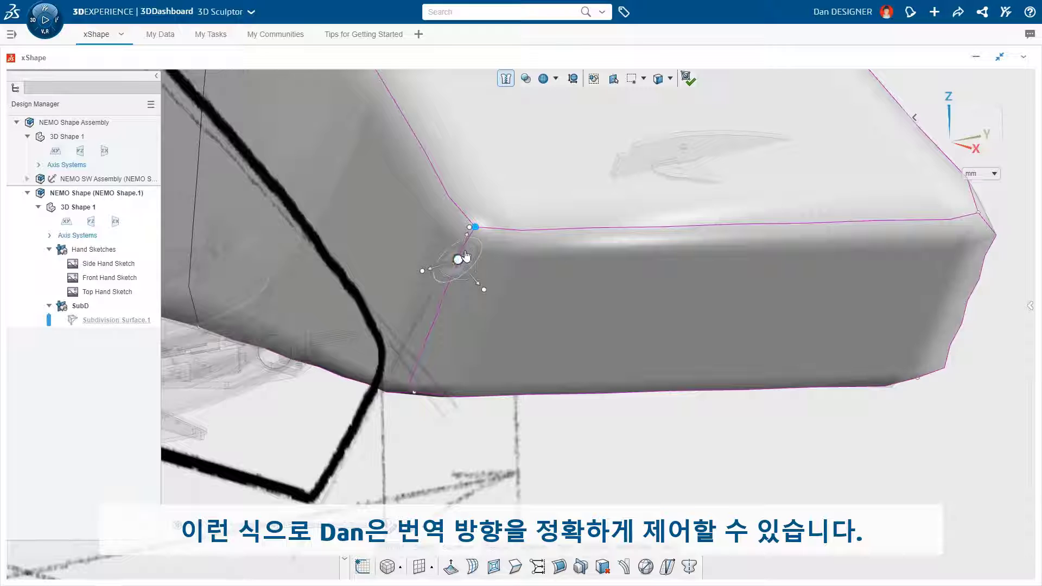
left_click_drag(468, 241, 540, 152)
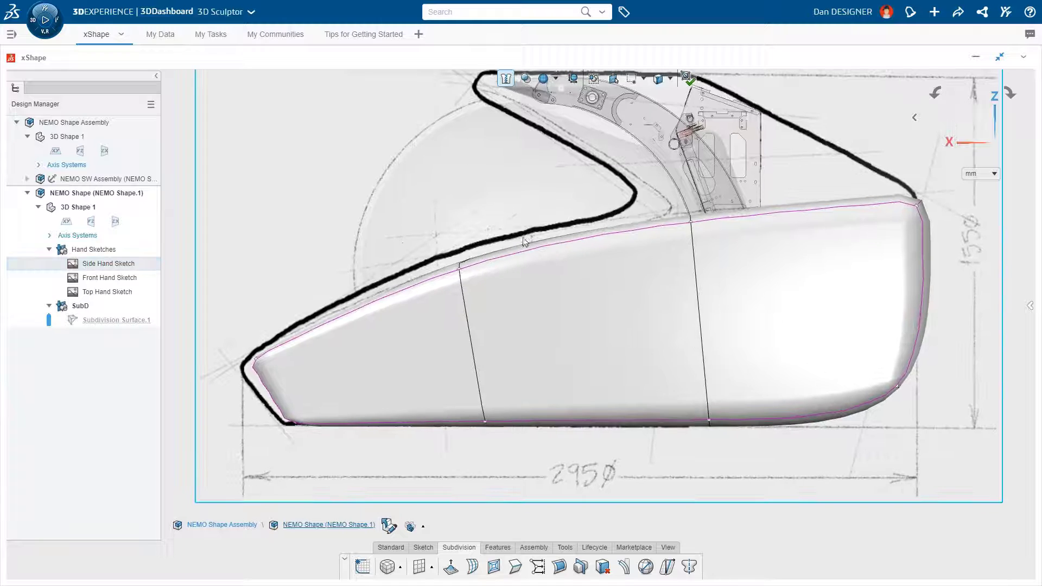
Move the nose vertices forward onto the side sketch's outline, and reposition the lower rear vertices toward the front.
left_click_drag(241, 243, 404, 482)
left_click(235, 339)
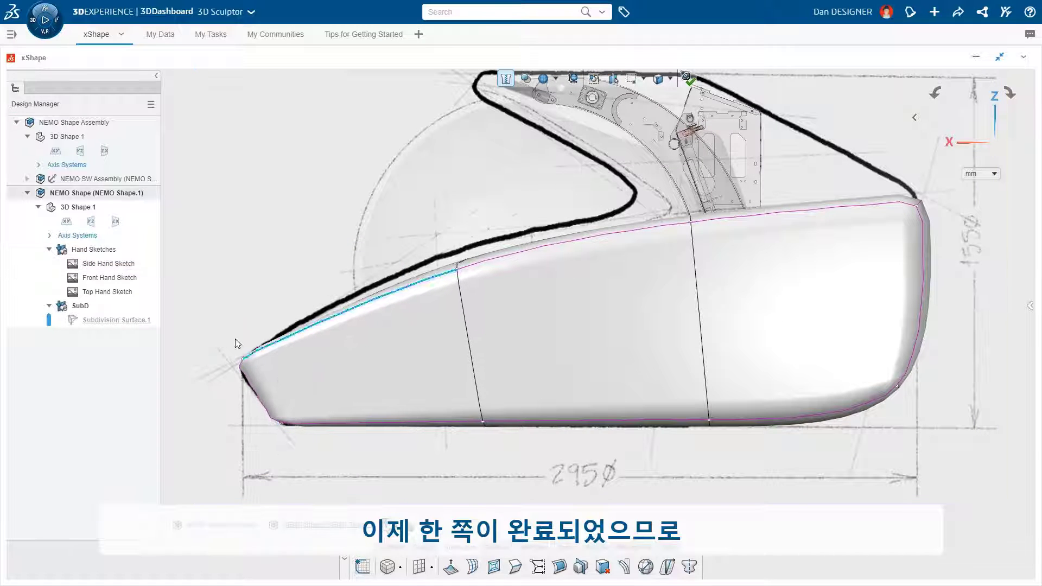
left_click_drag(958, 447, 860, 355)
mouse_move(806, 387)
left_mouse_down()
mouse_move(764, 380)
mouse_move(777, 379)
left_mouse_up()
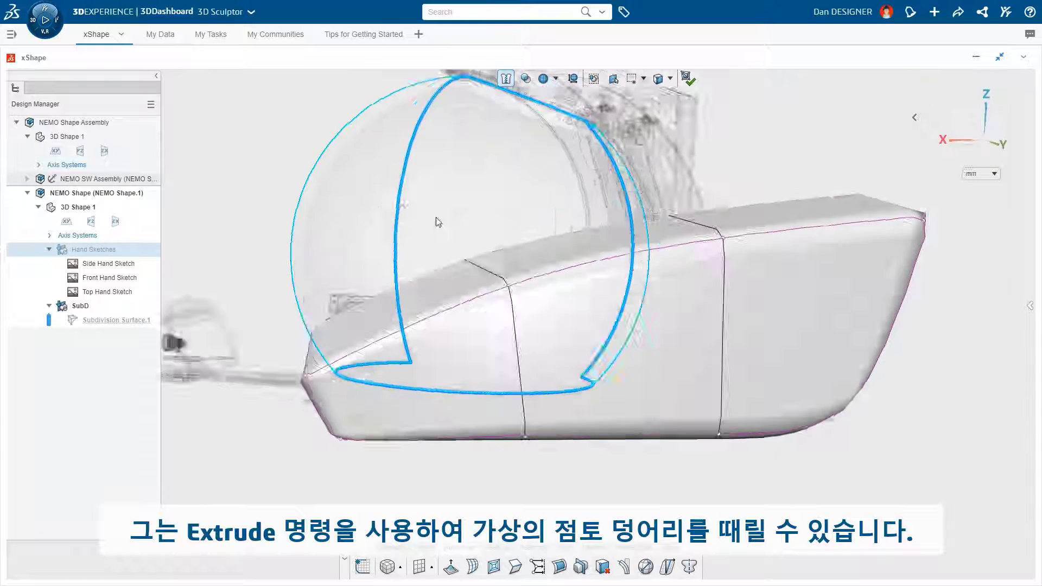
Extrude the rear top face of the side hull upward to form the hood's side.
left_click(526, 307)
middle_click_drag(730, 220, 725, 237)
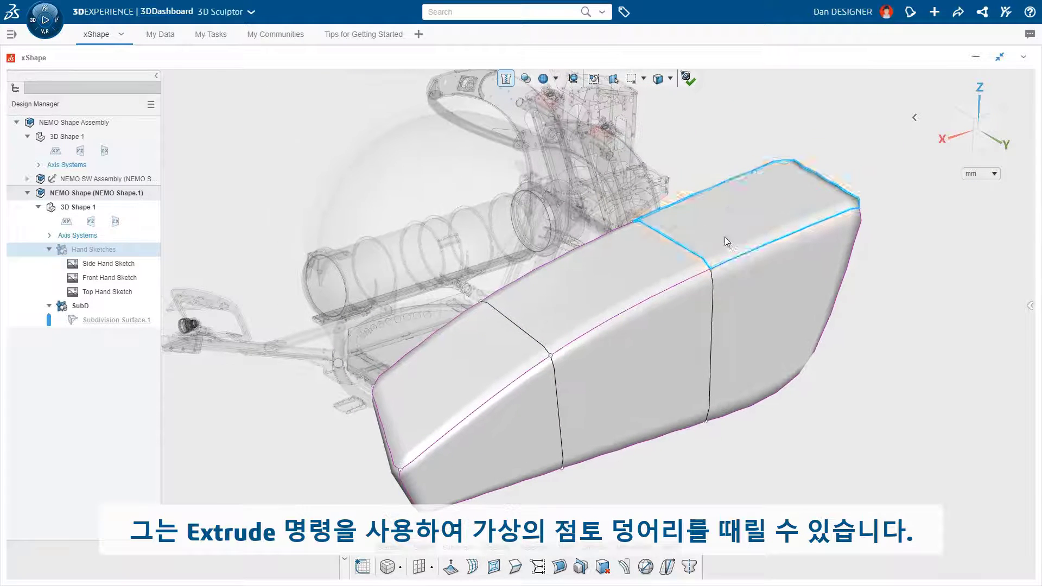
left_click(725, 237)
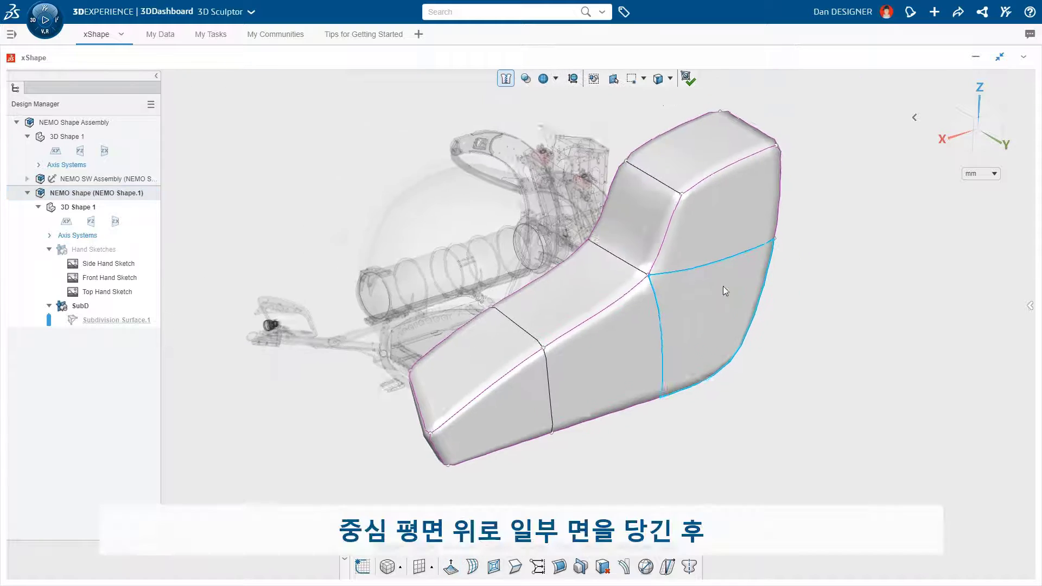
Extrude the two inner rear faces of the body sideways past the centre plane.
middle_click_drag(723, 285, 691, 294)
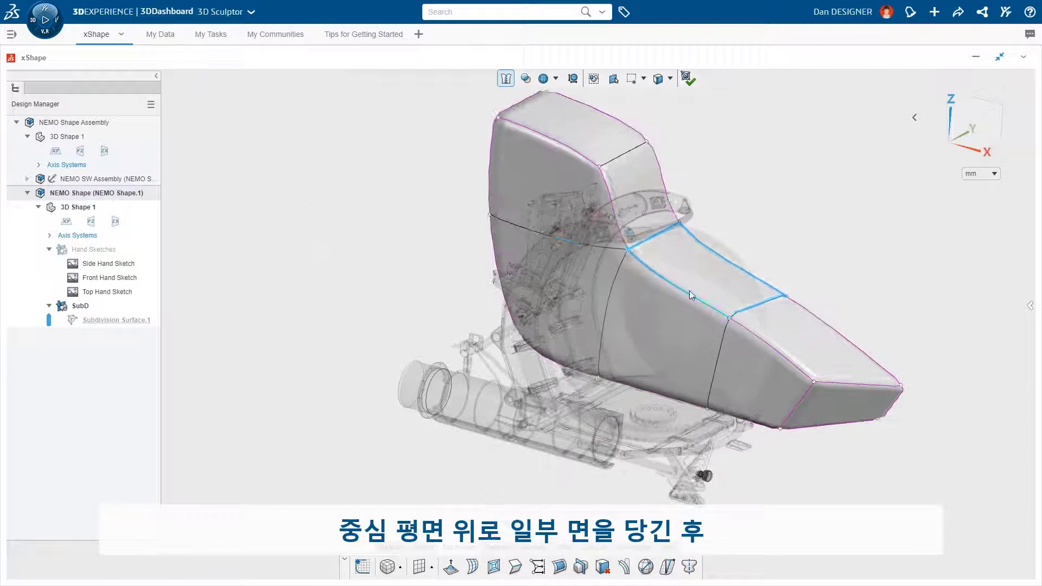
left_click(554, 214)
left_click(545, 268, "ctrl")
left_click_drag(570, 234, 491, 262)
Apply Symmetry to the body about the zx plane.
middle_click_drag(602, 331, 434, 328)
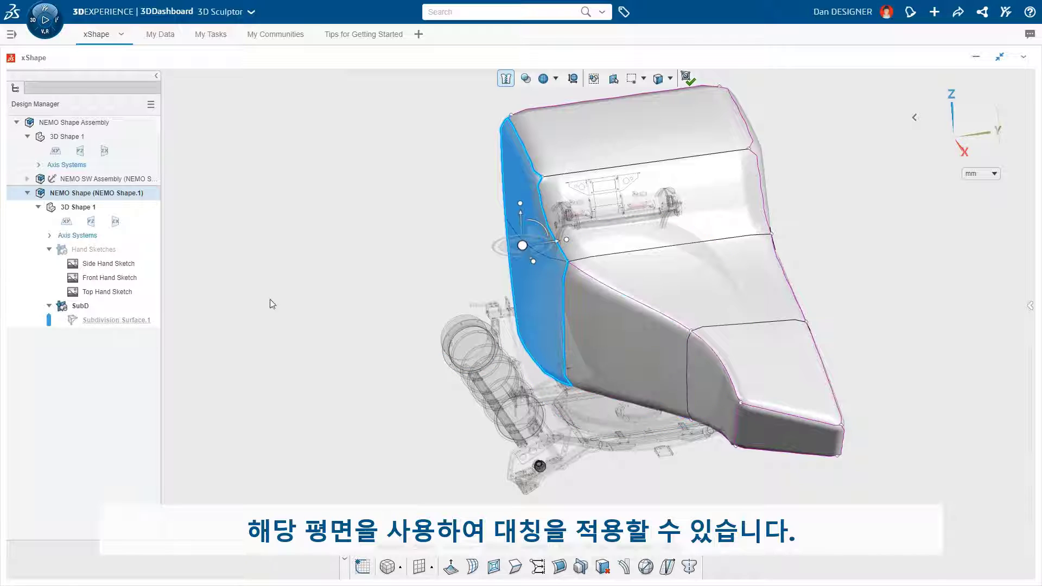
left_click(115, 221)
left_click(196, 194)
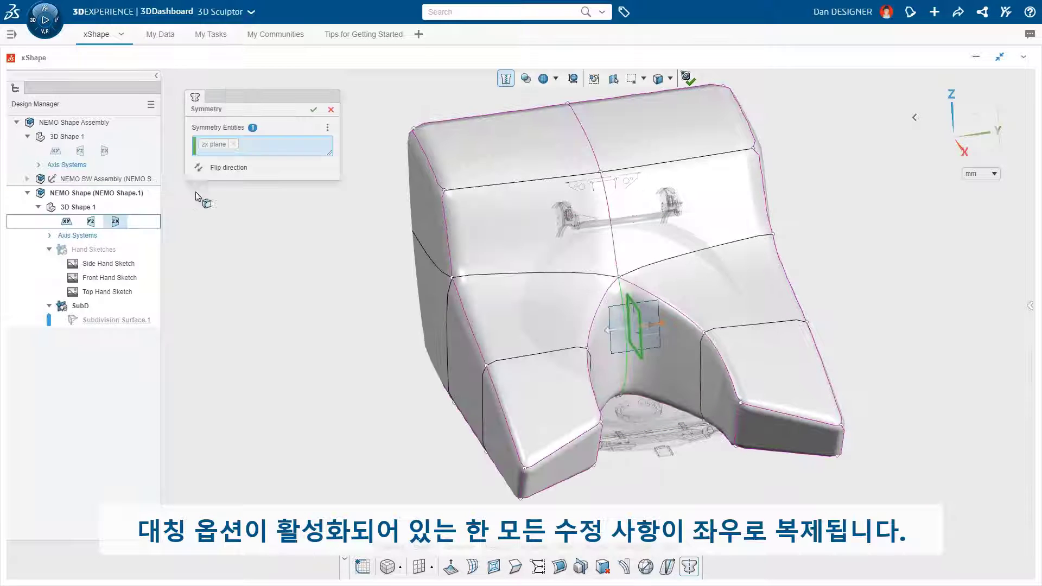
left_click(314, 109)
Select the edge loop along the body's centreline and remove its crease.
middle_click_drag(912, 348, 782, 320)
left_click(746, 374)
left_click(809, 255, "ctrl")
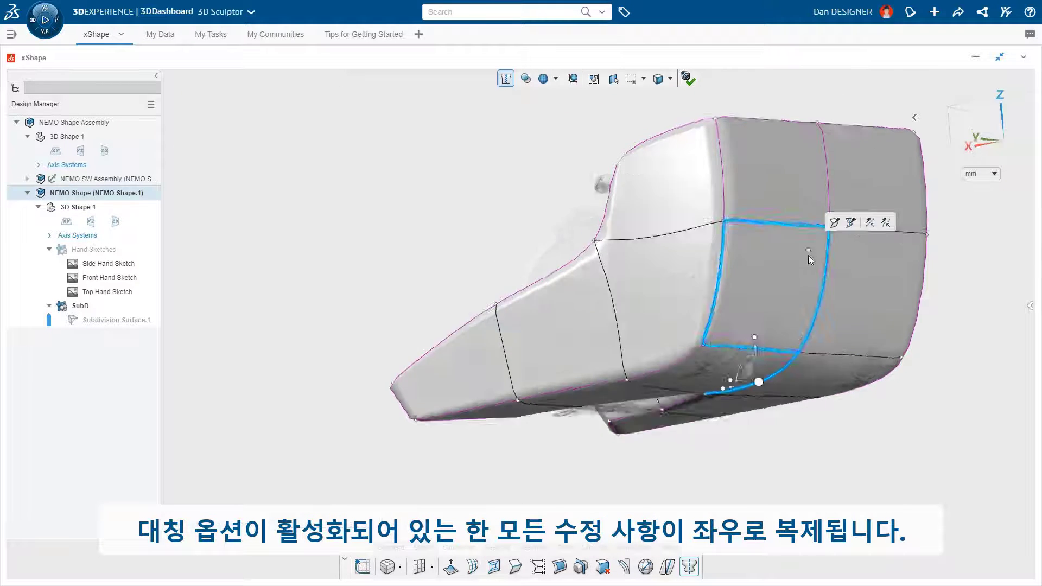
middle_click_drag(814, 258, 890, 322)
left_click(890, 322)
double_click(695, 126)
middle_click_drag(701, 169, 676, 240, "ctrl")
left_click(514, 567)
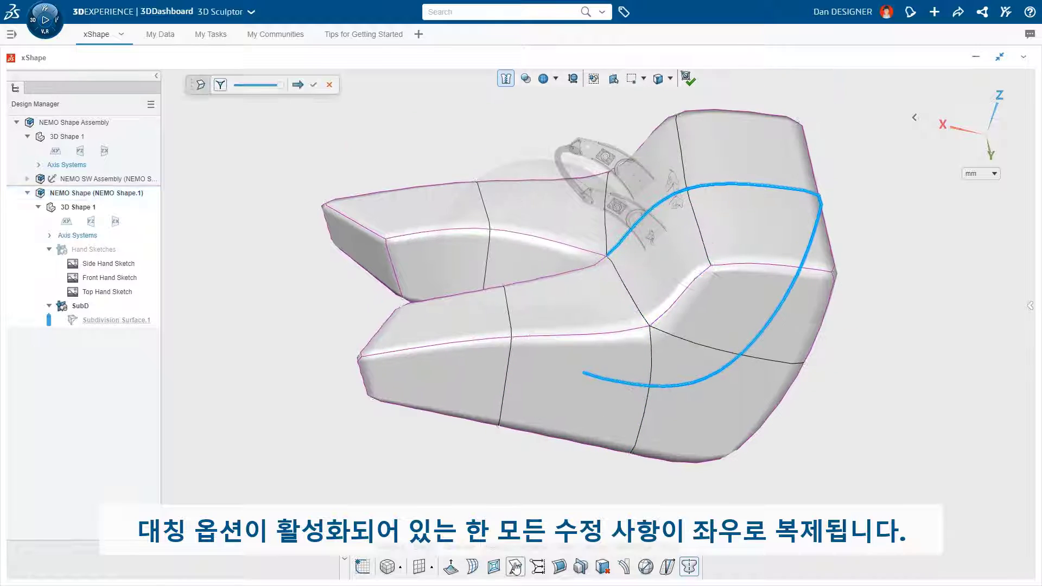
left_click(281, 85)
left_click(298, 85)
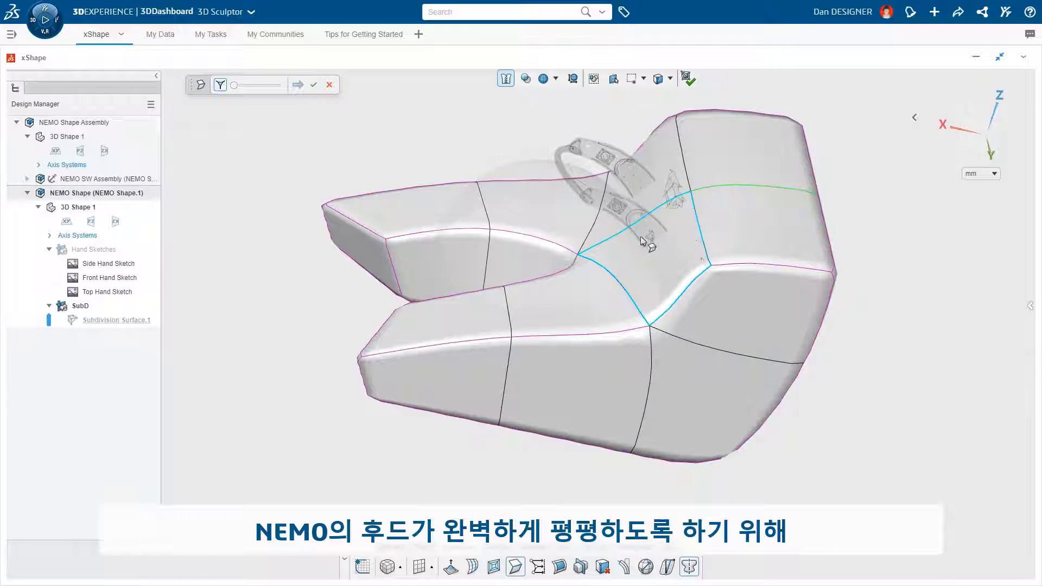
Crease the hood's front top, rear top and rear middle cross edges together with the side edge at the hood's base.
middle_click_drag(792, 321, 735, 310)
left_click(857, 244)
left_click(834, 356)
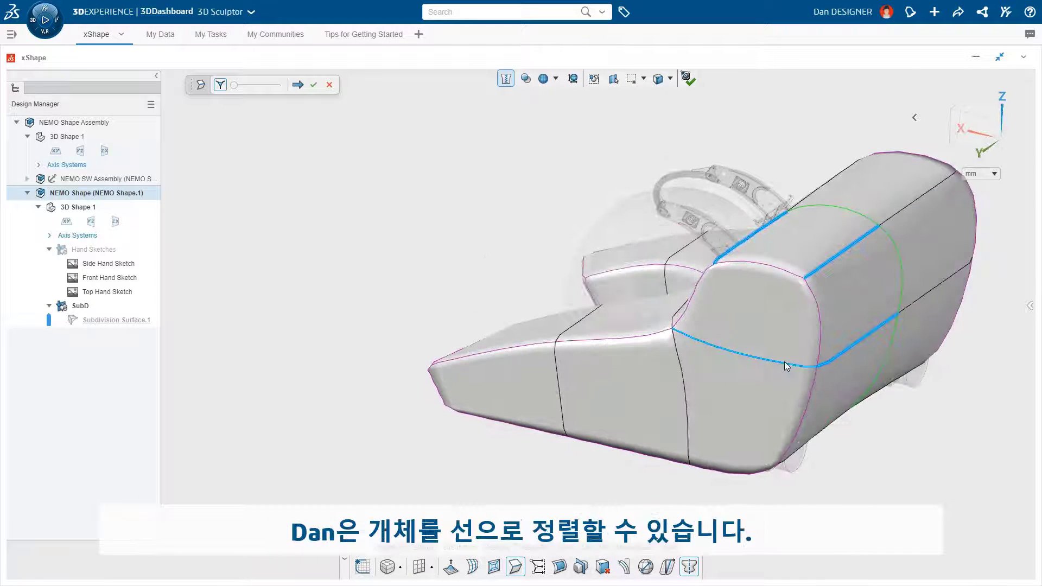
left_click(784, 362)
left_click(314, 85)
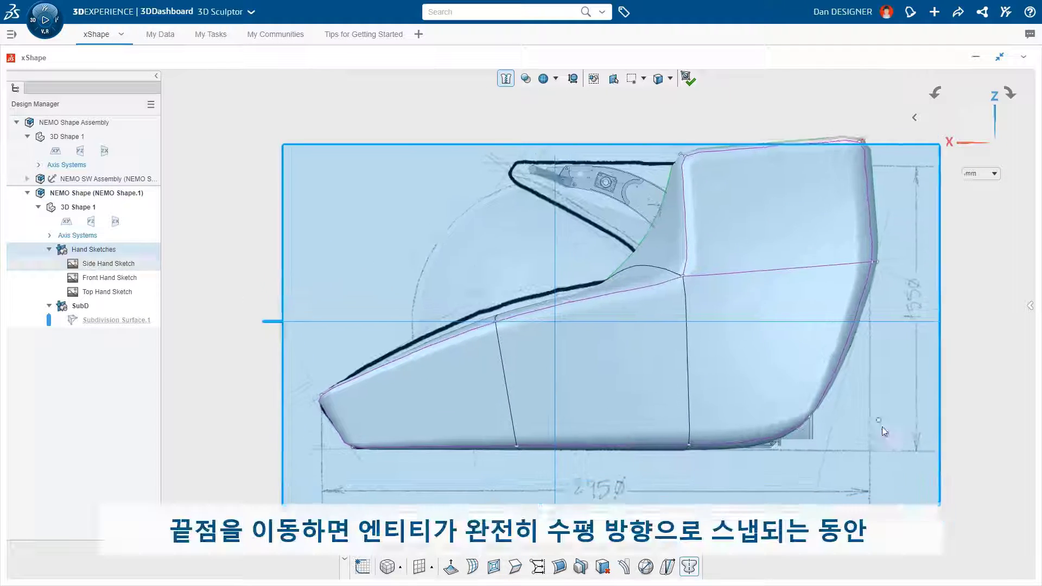
Align the hood's top vertices to a horizontal line along the top of the Side Hand Sketch in the side view.
middle_click_drag(885, 432, 870, 407, "ctrl")
left_click_drag(868, 95, 502, 139)
left_click(665, 119)
left_click_drag(855, 110, 674, 140)
left_click(313, 109)
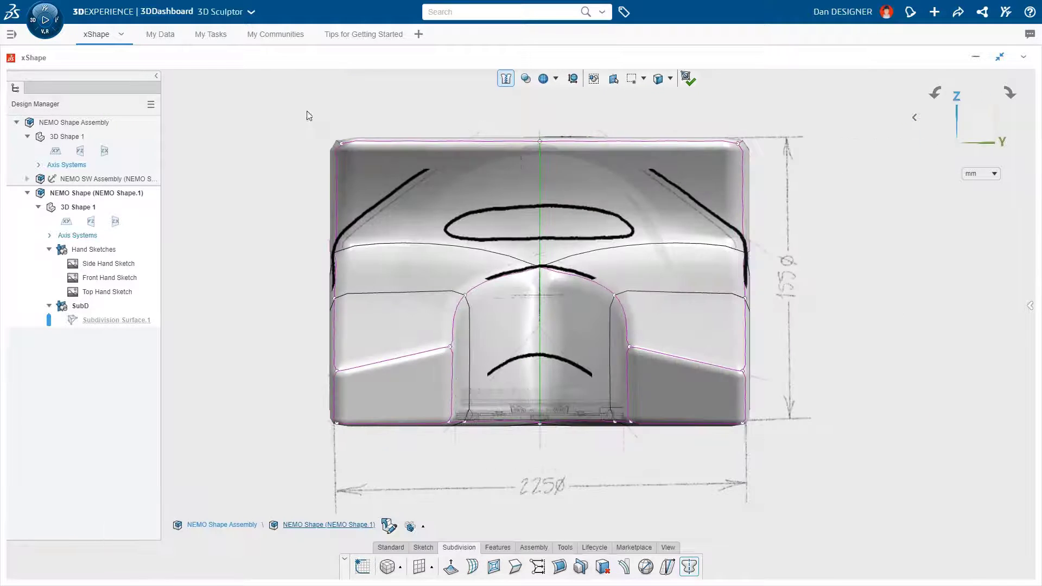
Move the hood's upper corner vertices inward onto the front sketch's slopes and insert two horizontal loops across the sloped section.
left_click_drag(309, 116, 780, 201)
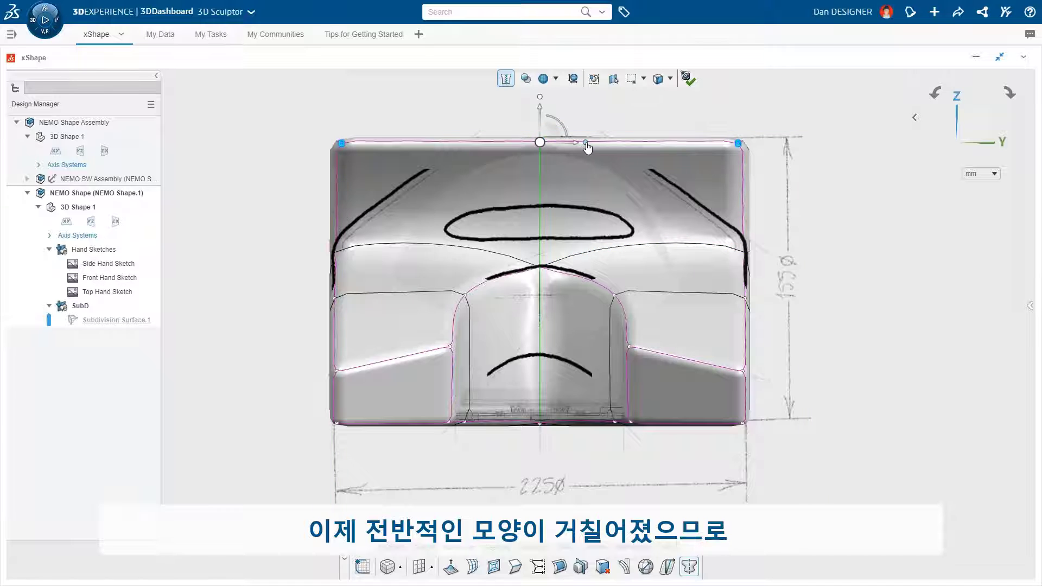
left_click_drag(587, 146, 563, 147)
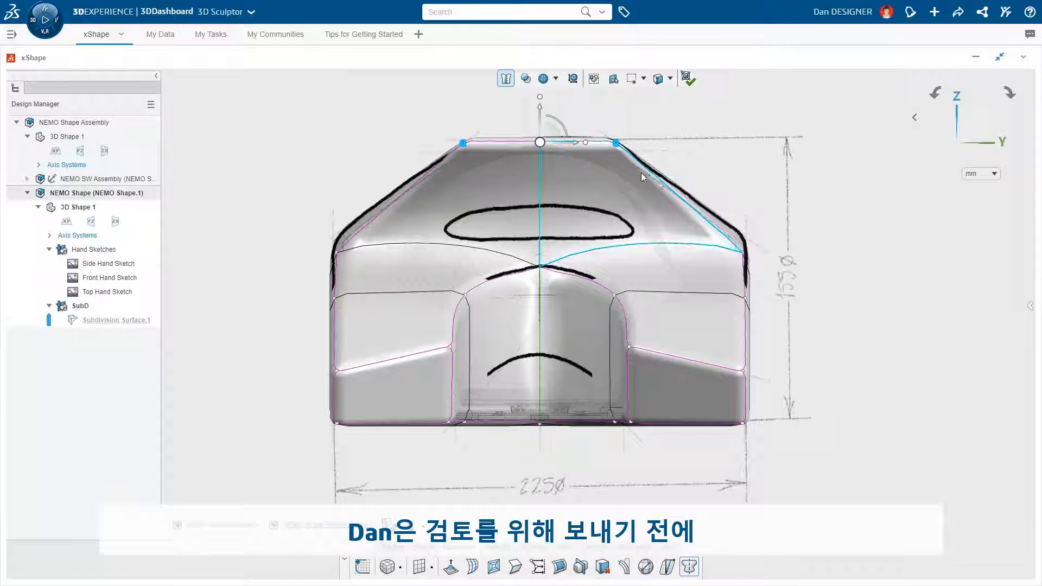
left_click(658, 180)
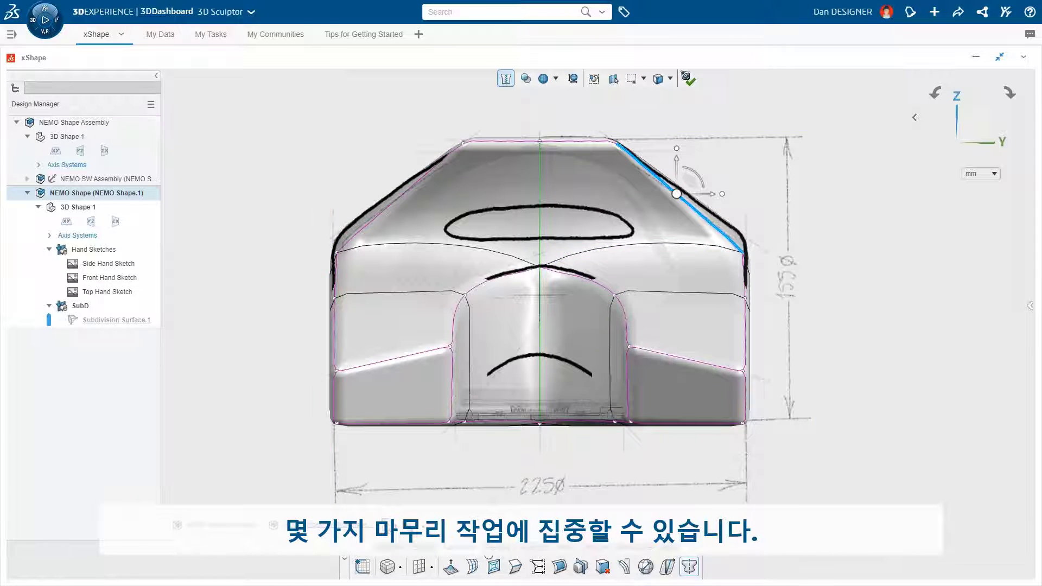
left_click(472, 568)
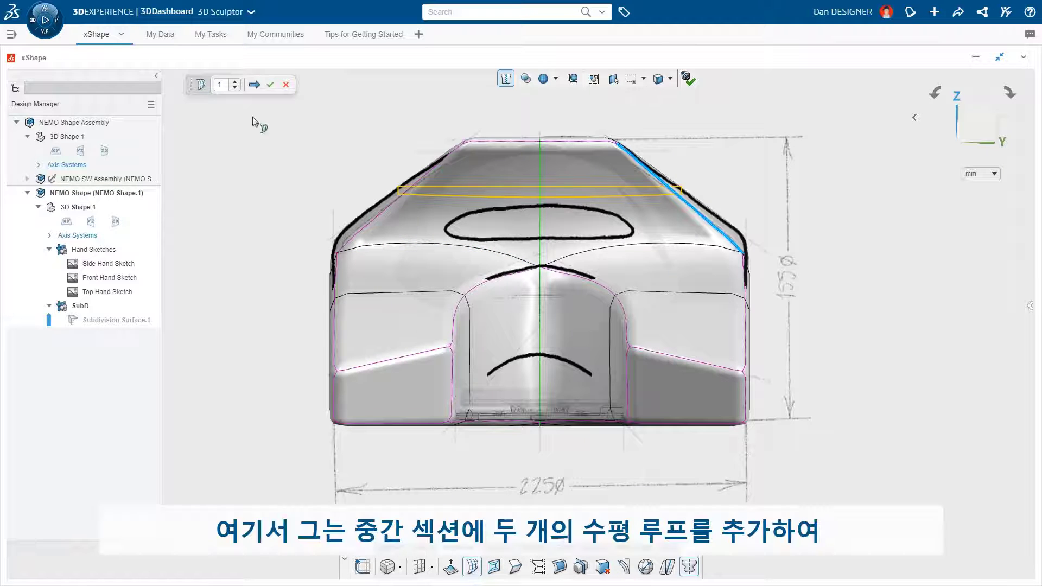
left_click(269, 84)
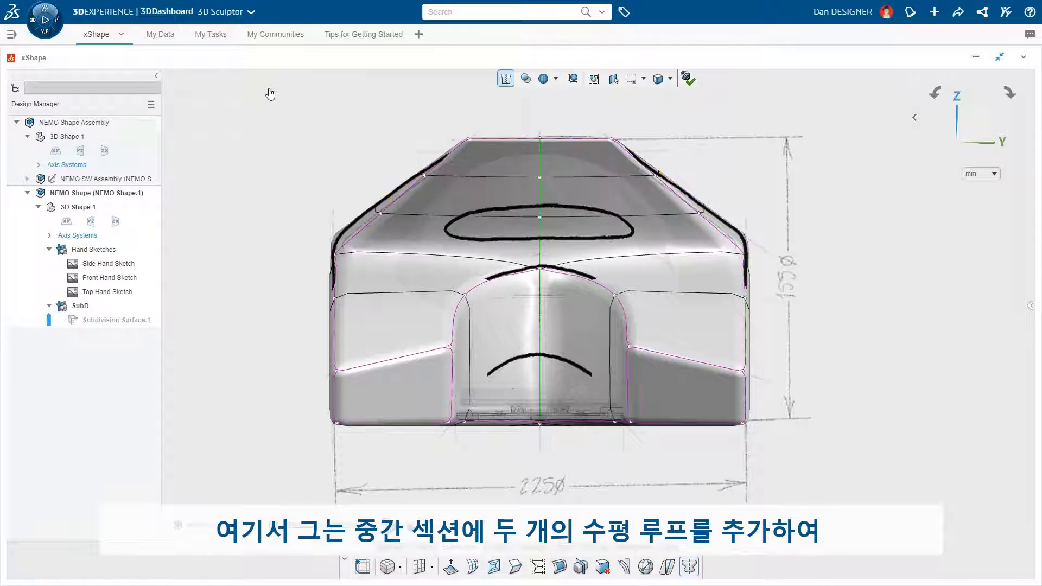
Remove the crease from the uppermost segment of the hood's sloped front side edge.
left_click(565, 178)
left_click(516, 567)
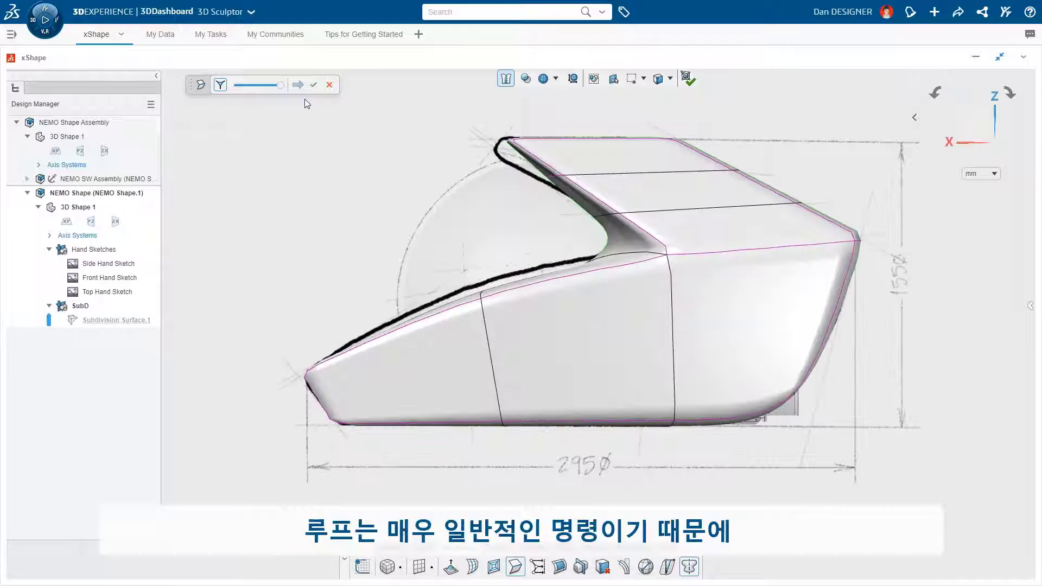
left_click(536, 161)
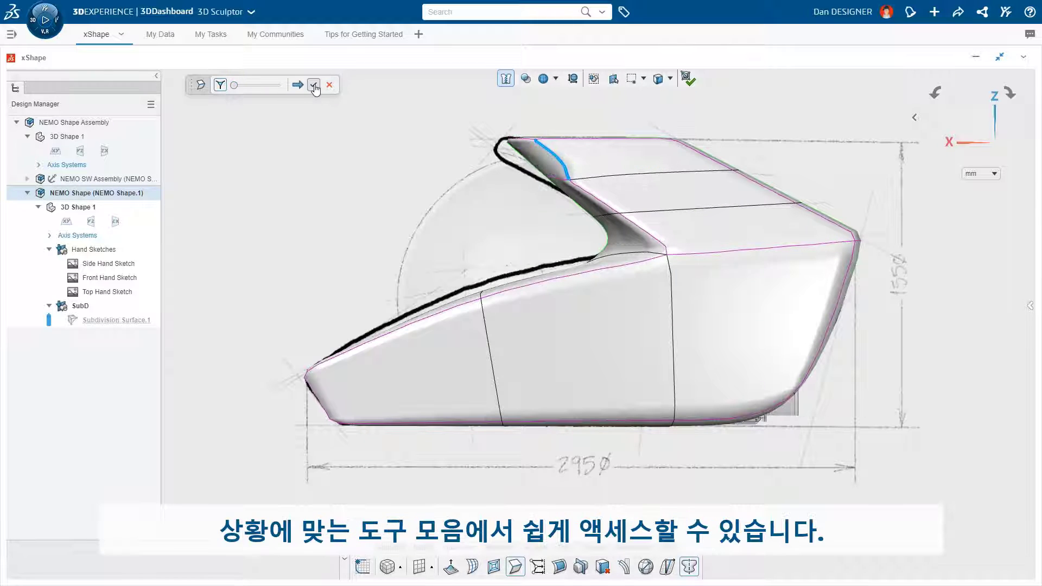
left_click(314, 86)
Pull the upper hood loop's front vertices forward toward the side sketch's outline and shift them inward in the front view.
left_click(561, 178)
left_click_drag(545, 171, 483, 135)
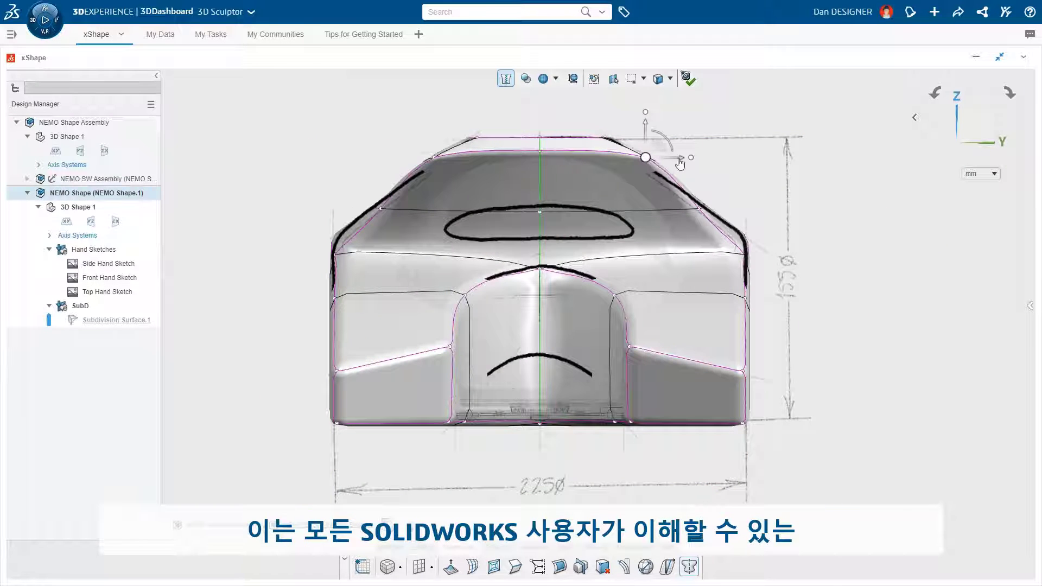
left_click_drag(679, 164, 643, 161)
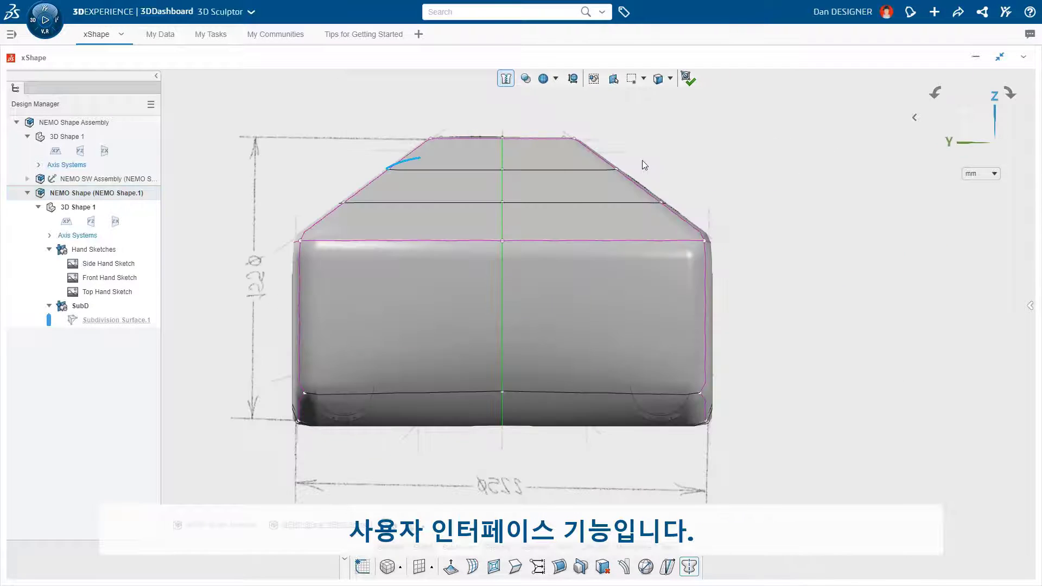
Insert mirrored vertical loops on the rear and, with transparency at 39, raise the body's bottom centre to the sketched scoop arch.
left_click(402, 392)
left_click(434, 363)
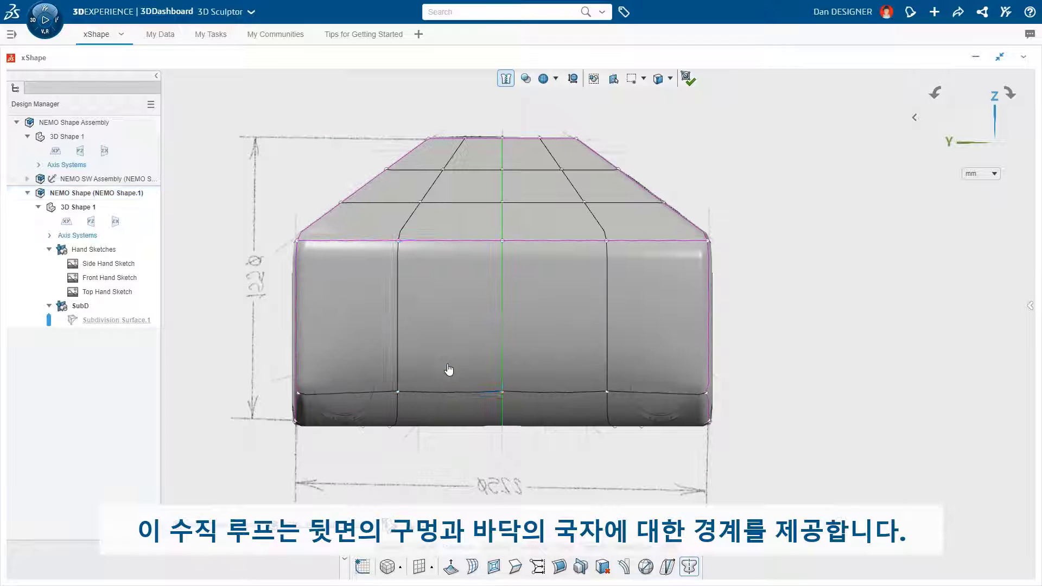
left_click_drag(523, 98, 541, 99)
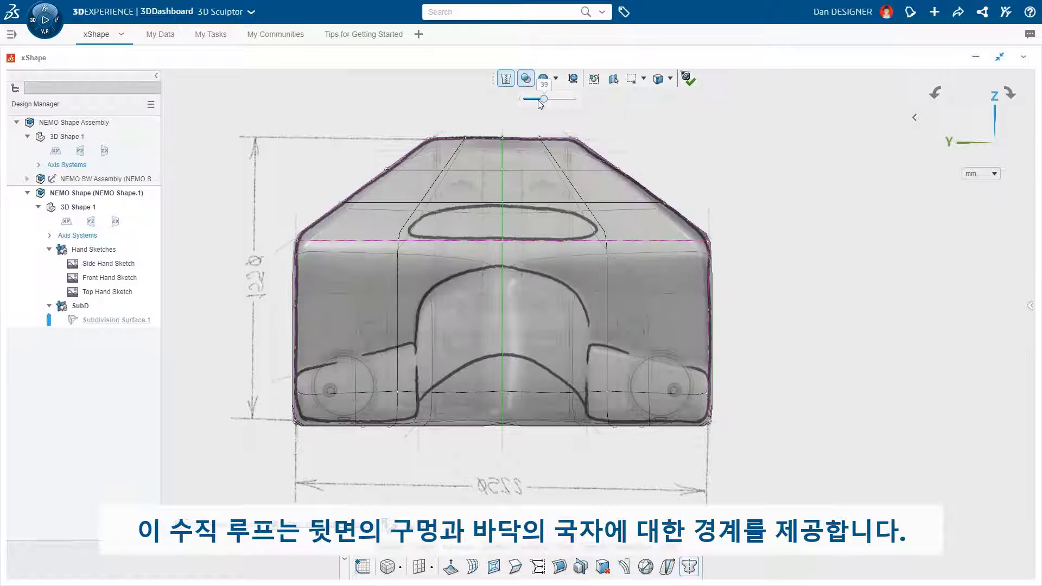
left_click_drag(503, 408, 513, 279)
Turn off symmetry and clear the view by hiding the Hand Sketches and setting the body's transparency to 0.
left_click(690, 569)
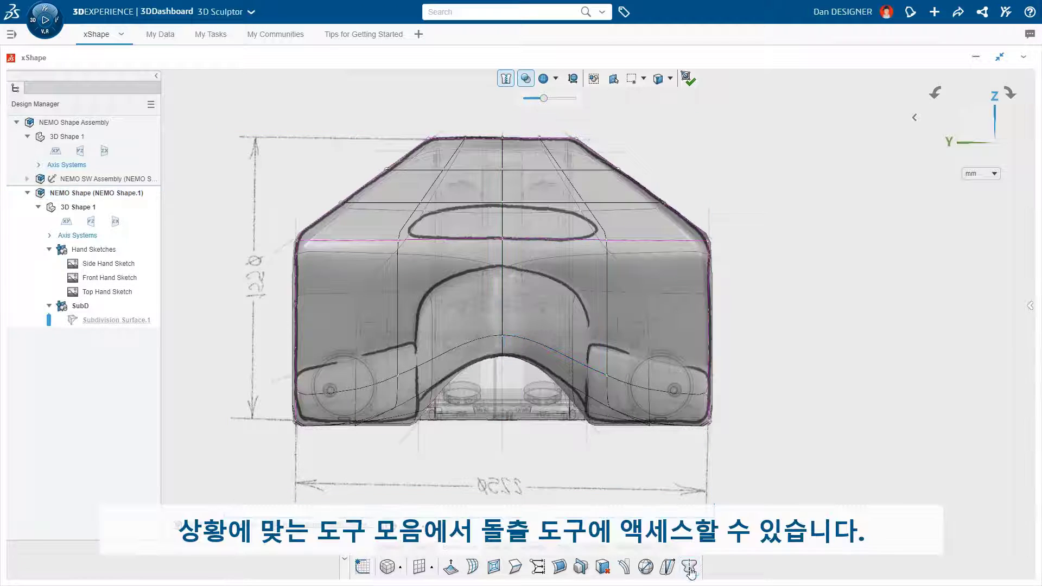
left_click(111, 249)
left_click(136, 220)
left_click_drag(544, 98, 523, 98)
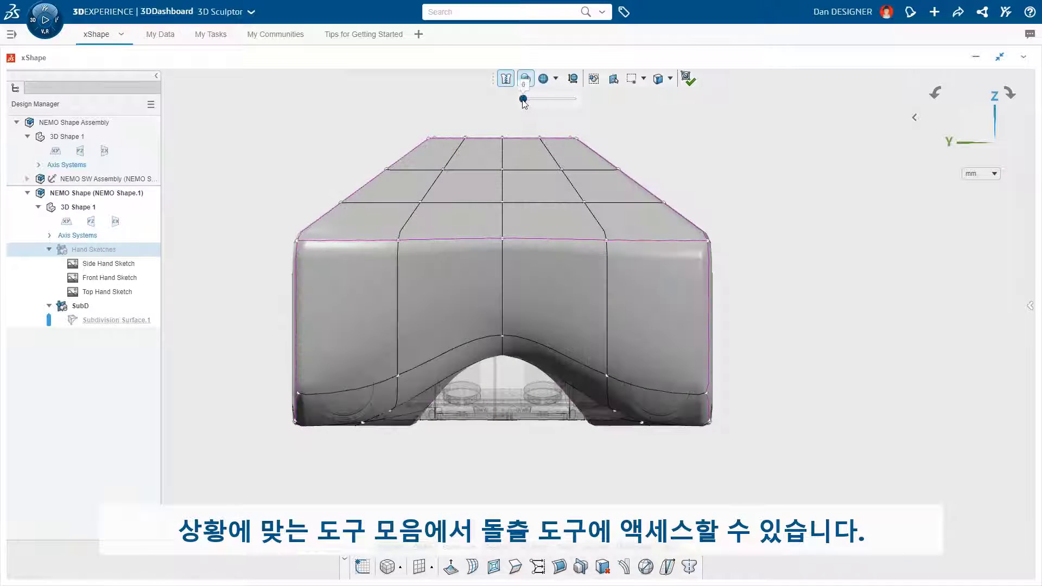
Cut an opening through the hood between the opposite rear and front faces beside the centreline.
left_click(469, 220)
middle_click_drag(324, 224, 480, 244)
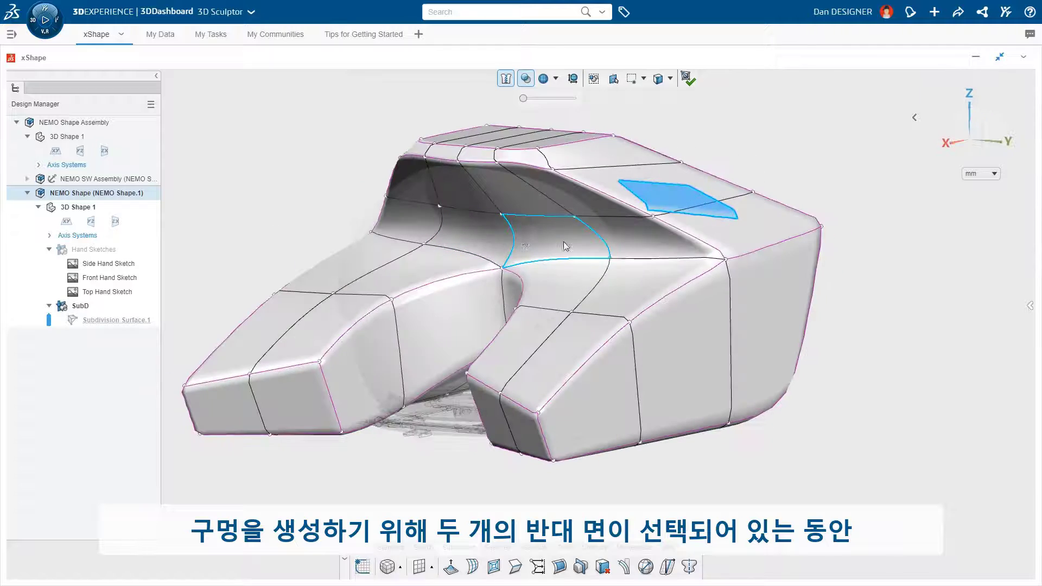
left_click(565, 242, "ctrl")
left_click(608, 269)
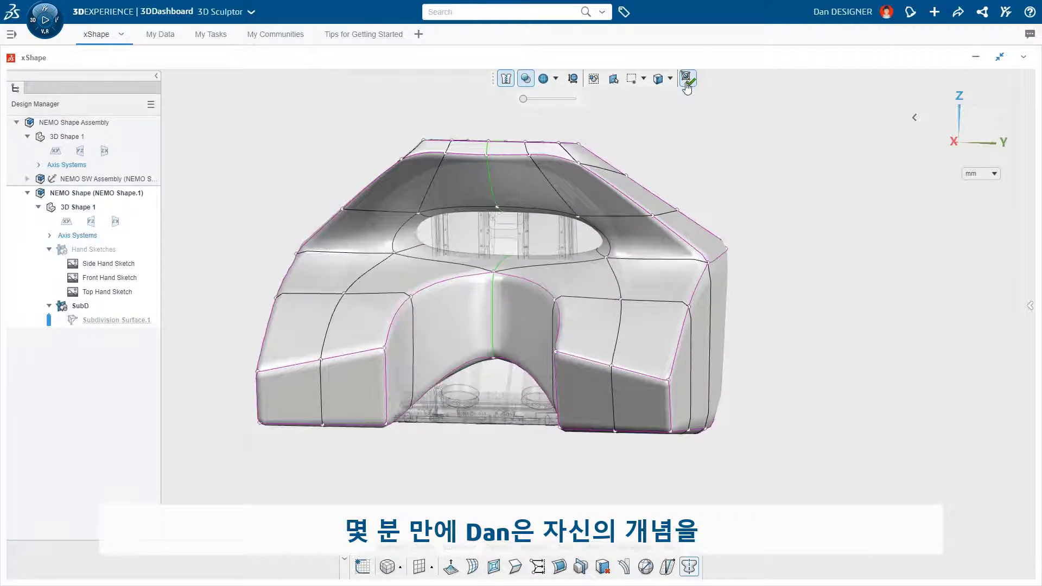
Finish editing the subdivision surface to generate the completed body surface.
left_click(688, 83)
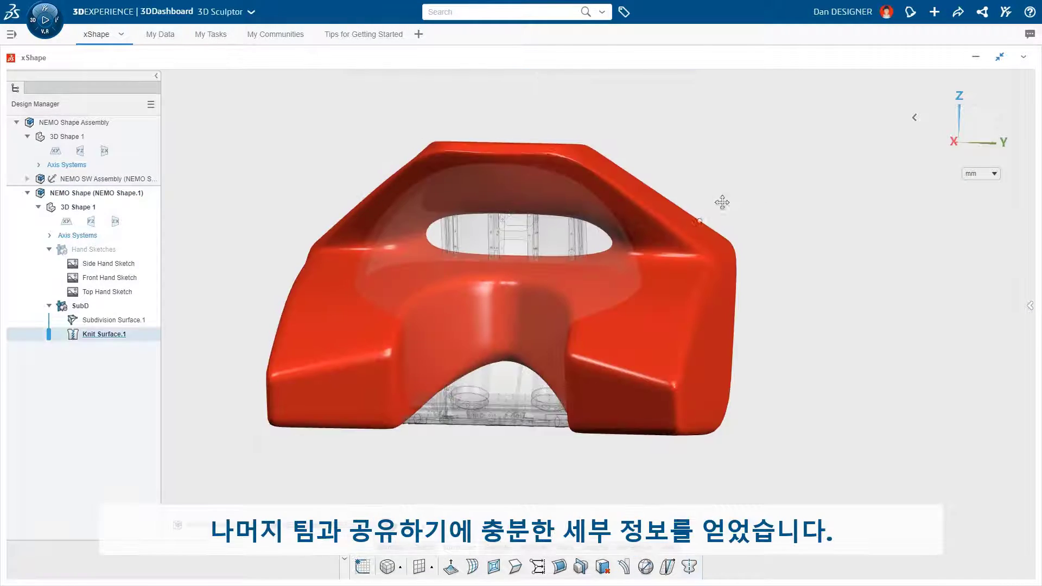
middle_click_drag(721, 200, 547, 337)
middle_click_drag(547, 337, 513, 338)
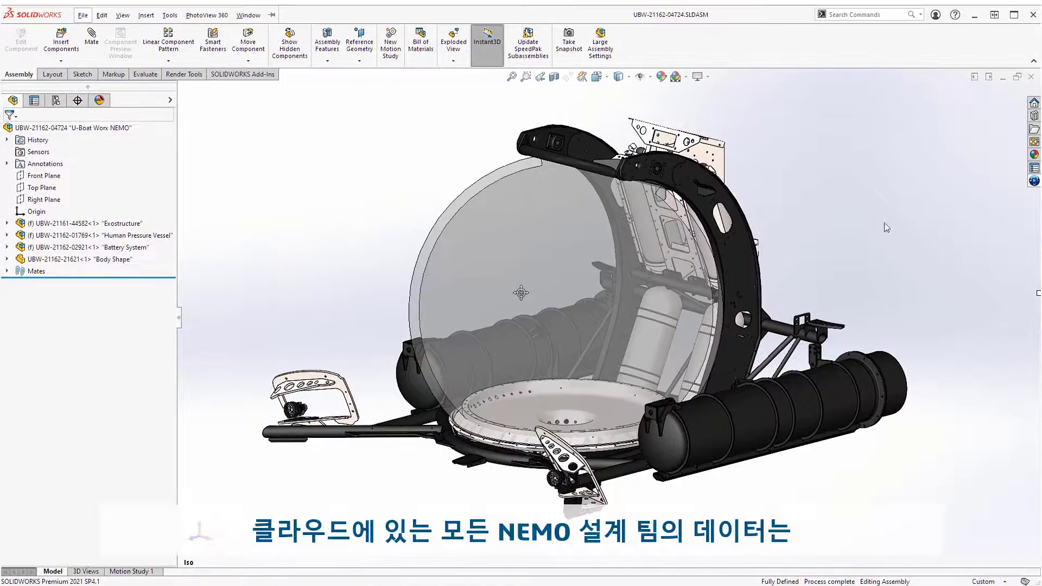
left_click(1033, 181)
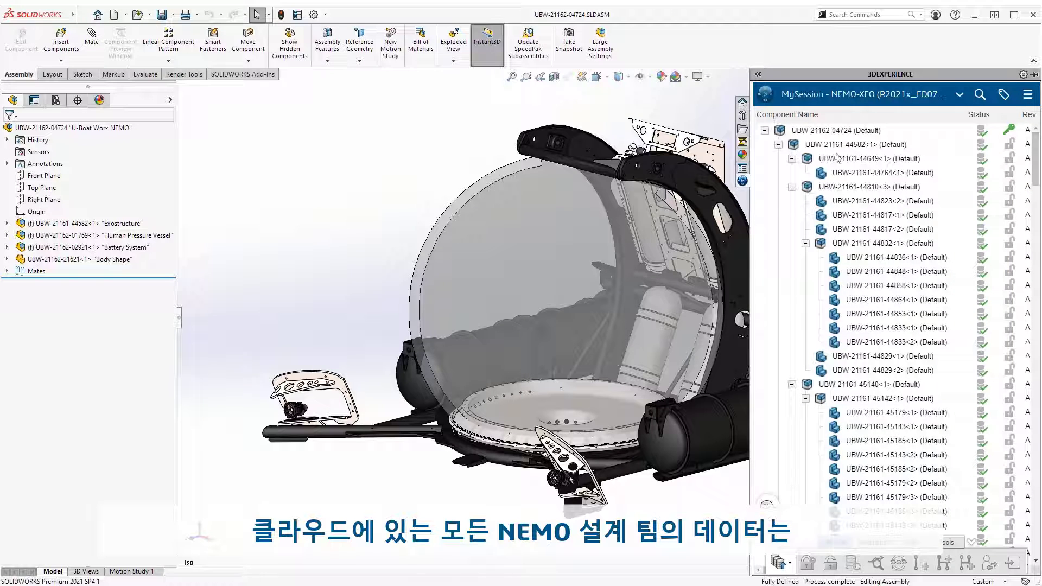
left_click(778, 145)
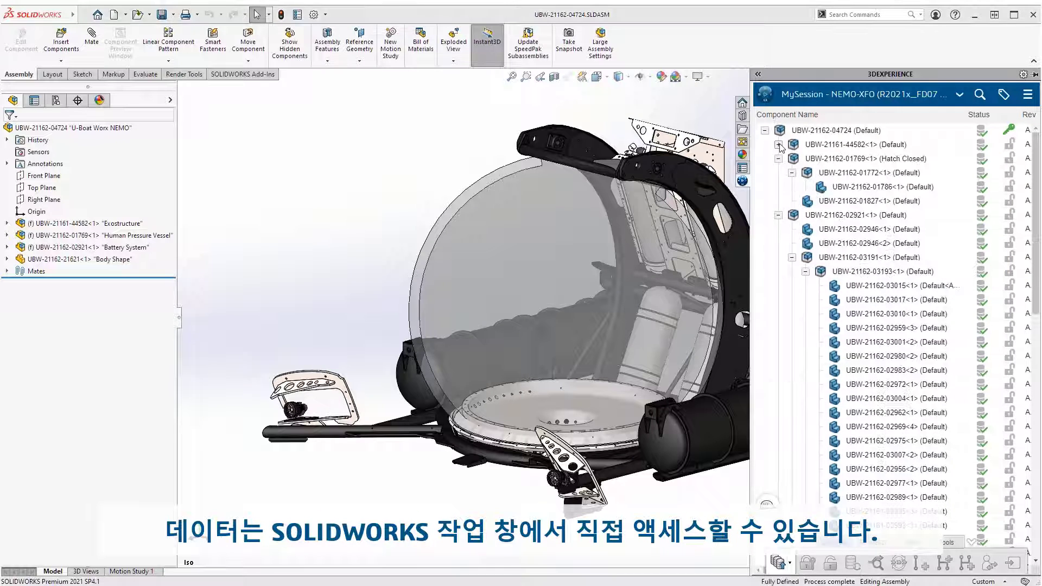
left_click(821, 146)
left_click(825, 159, "ctrl")
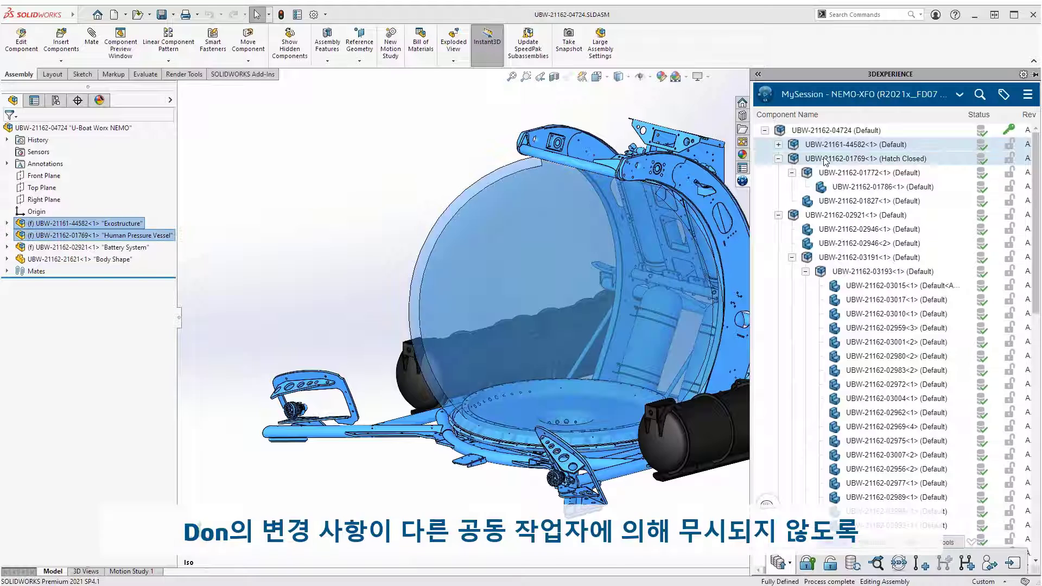
right_click(825, 161)
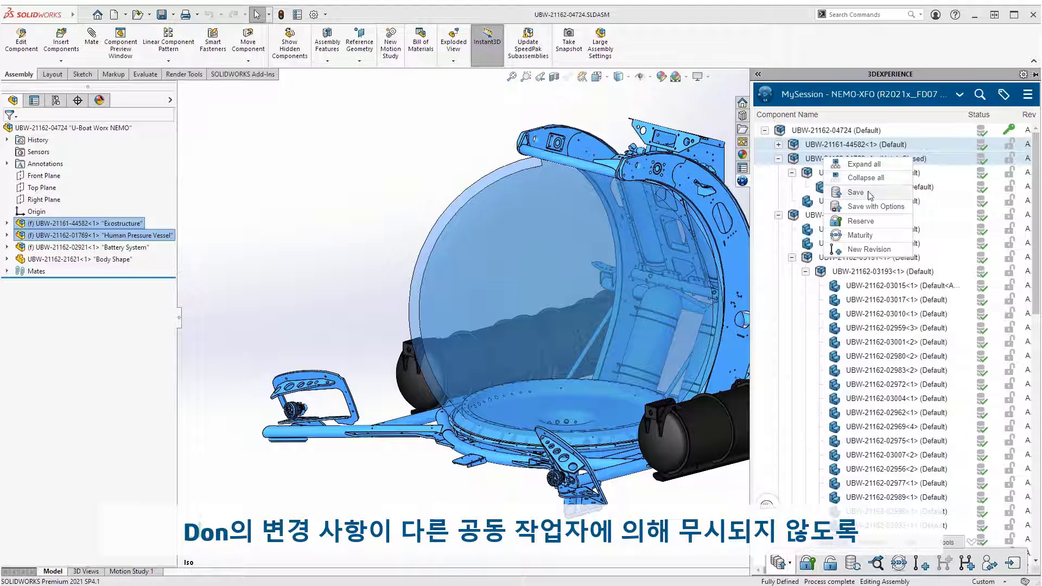
left_click(886, 223)
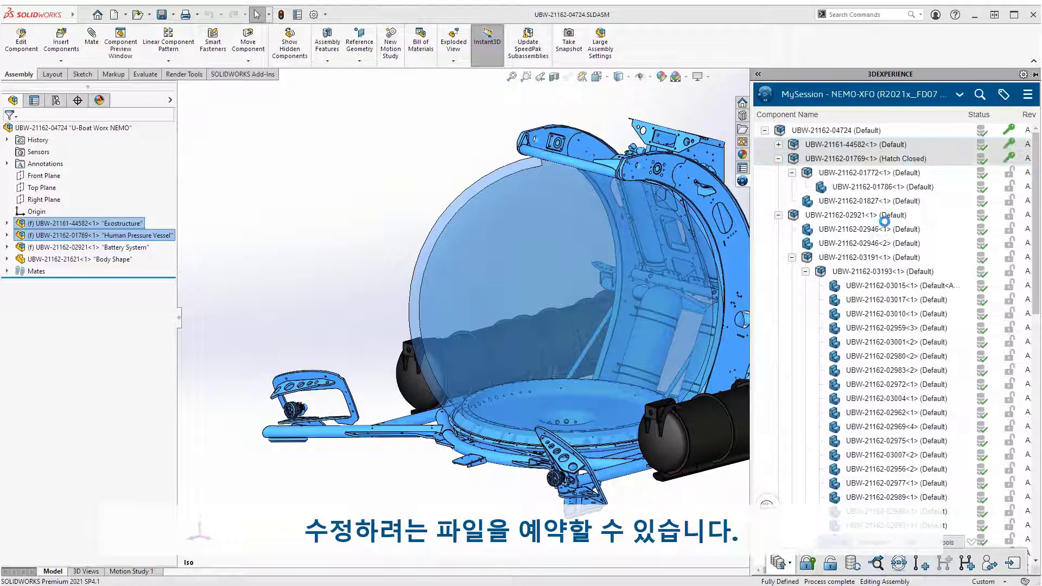
Expand the Exostructure subassembly and start editing it in the context of the main assembly.
left_click(7, 223)
left_click(98, 225)
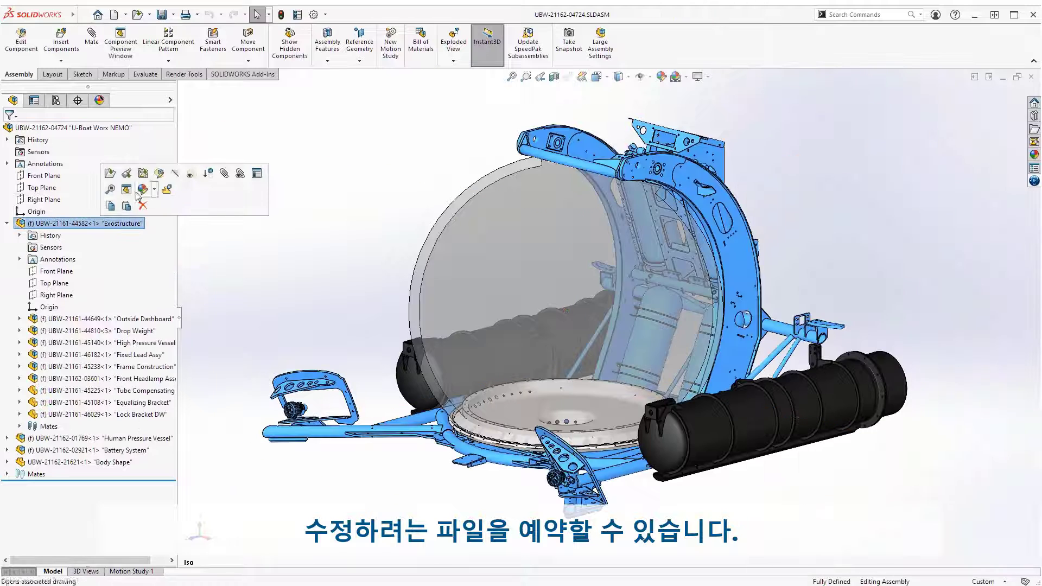
left_click(140, 193)
left_click(1035, 180)
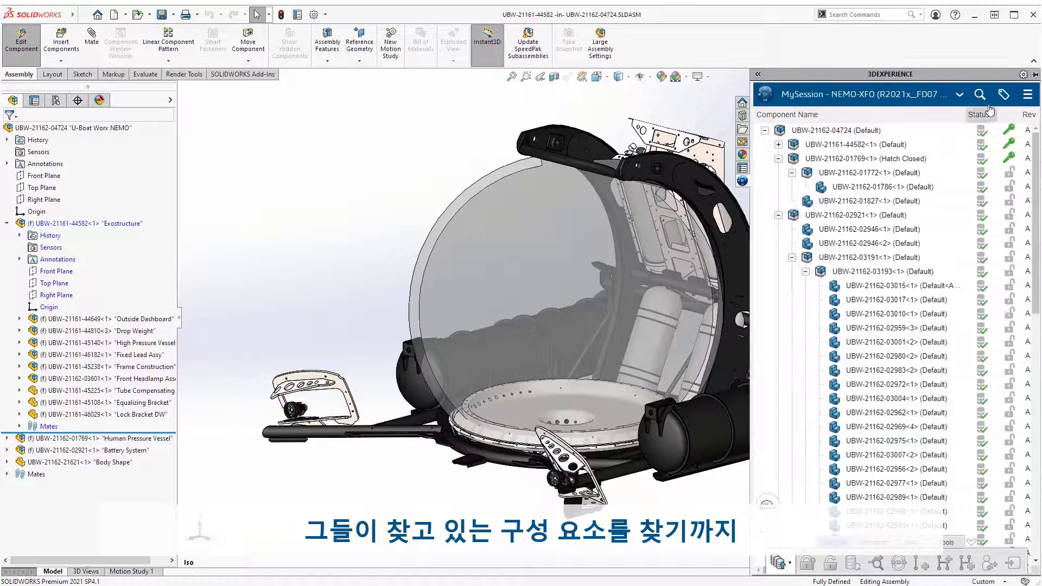
left_click(980, 94)
type("propulsion")
key("Return")
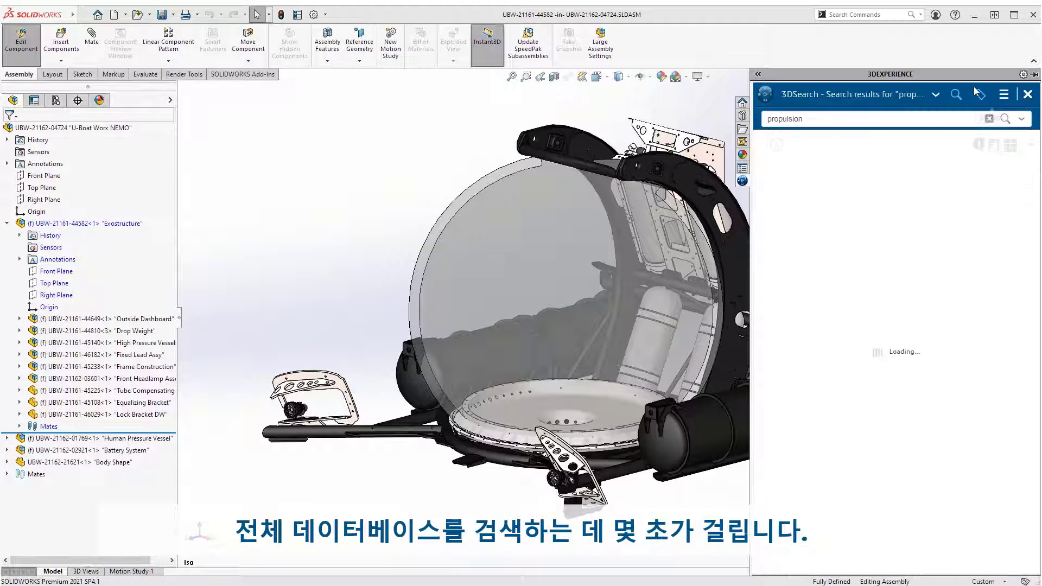
left_click_drag(902, 165, 22, 227)
left_click(7, 223)
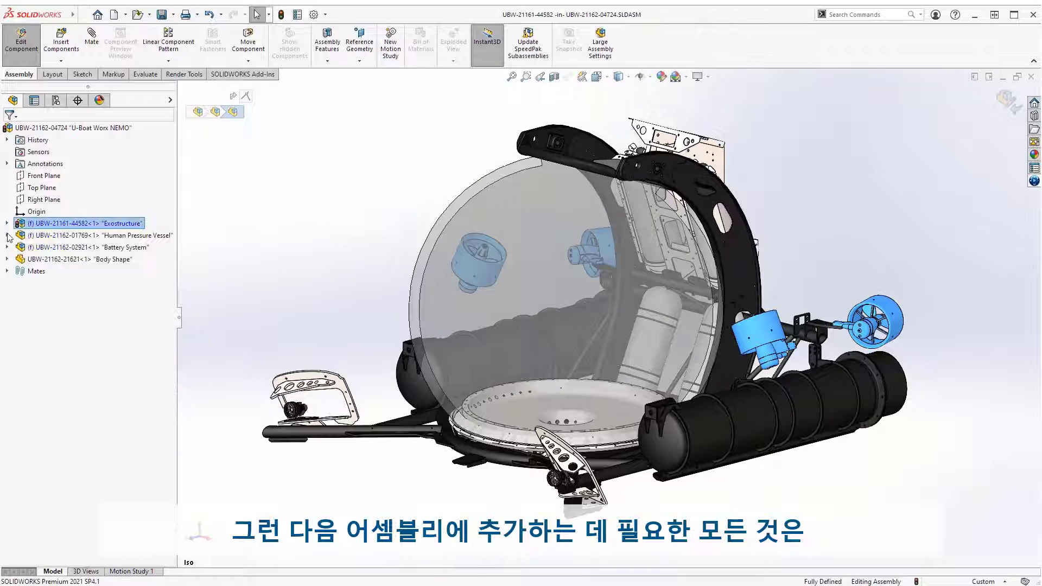
left_click(7, 235)
left_click(45, 236)
left_click(114, 186)
left_click(1034, 182)
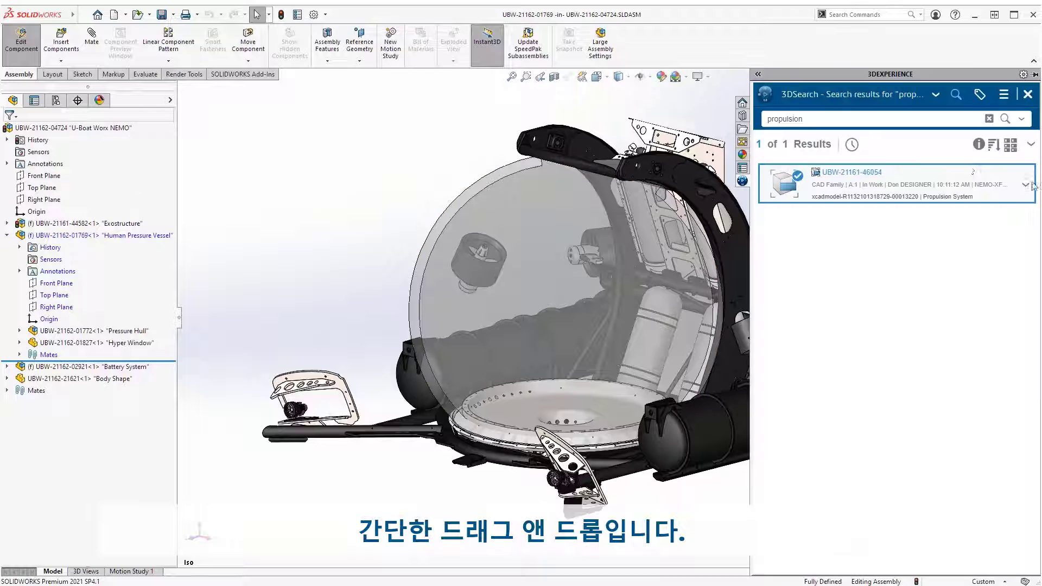
left_click_drag(814, 120, 674, 119)
type("01925")
key("Return")
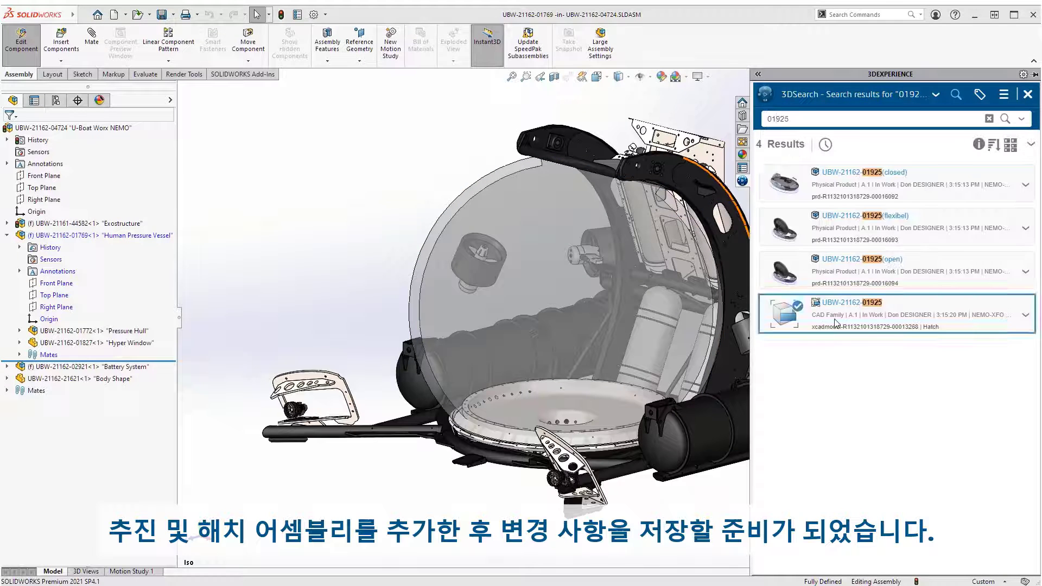
left_click_drag(836, 319, 381, 276)
left_click(7, 235)
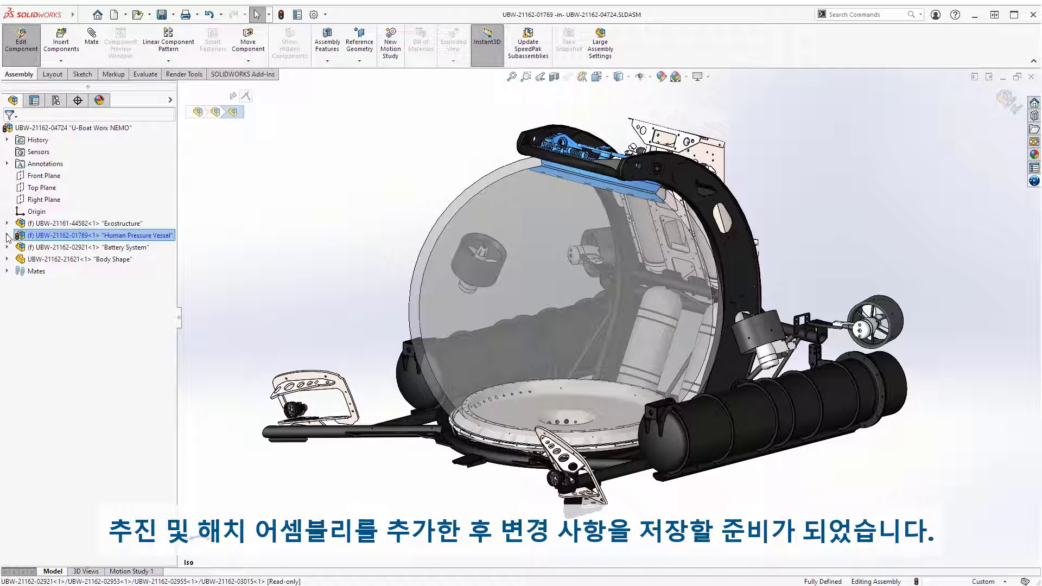
left_click(1005, 100)
left_click(1032, 179)
left_click(1030, 148)
right_click(872, 156)
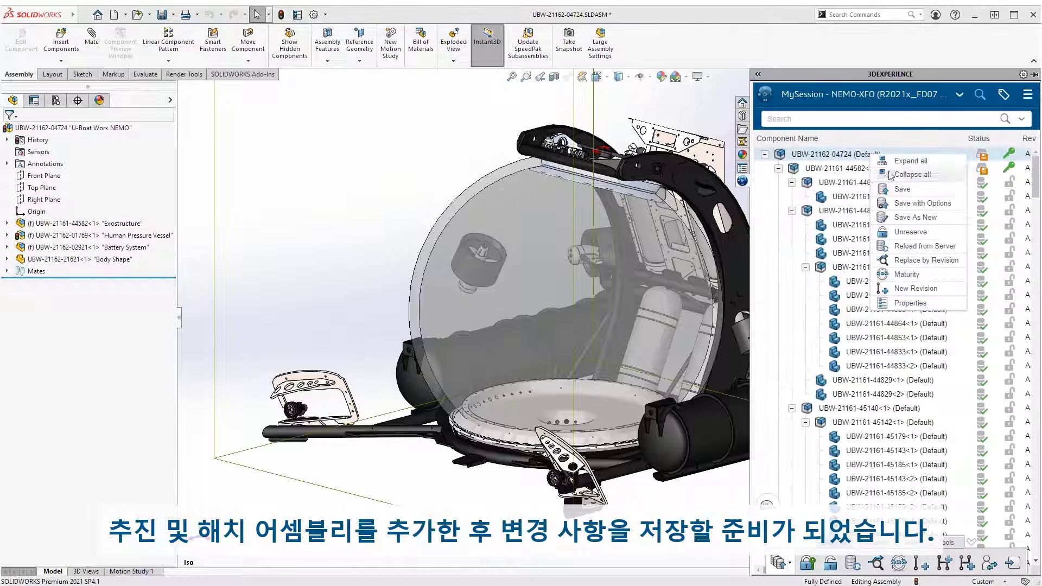
left_click(917, 197)
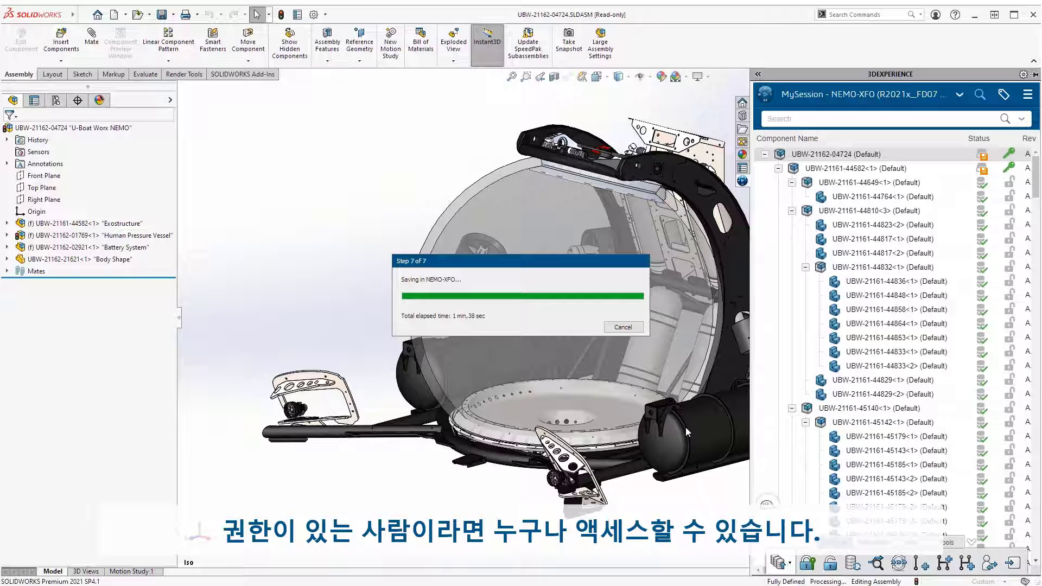
left_click(112, 260)
left_click(173, 212)
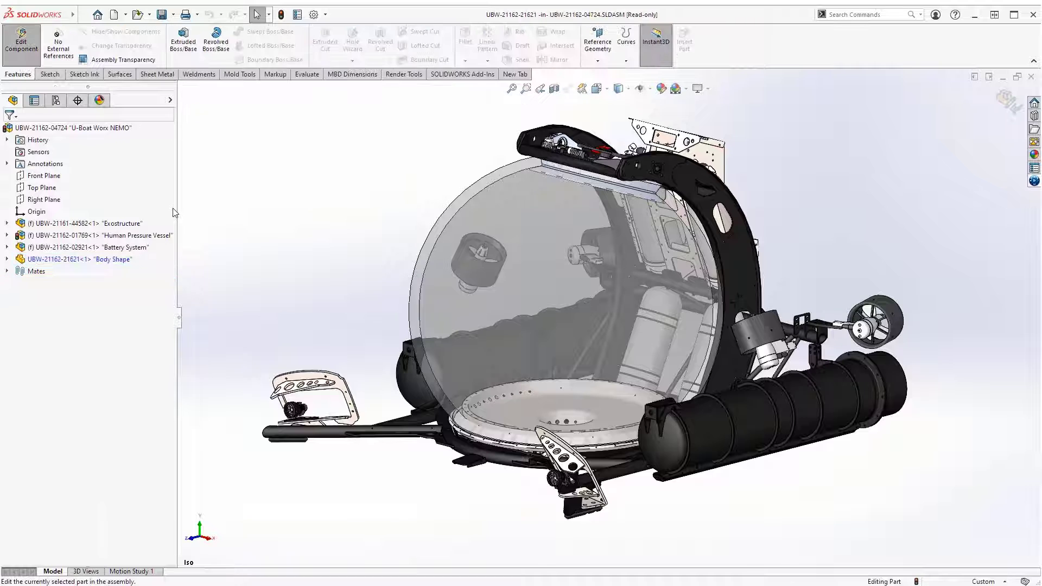
left_click(1034, 181)
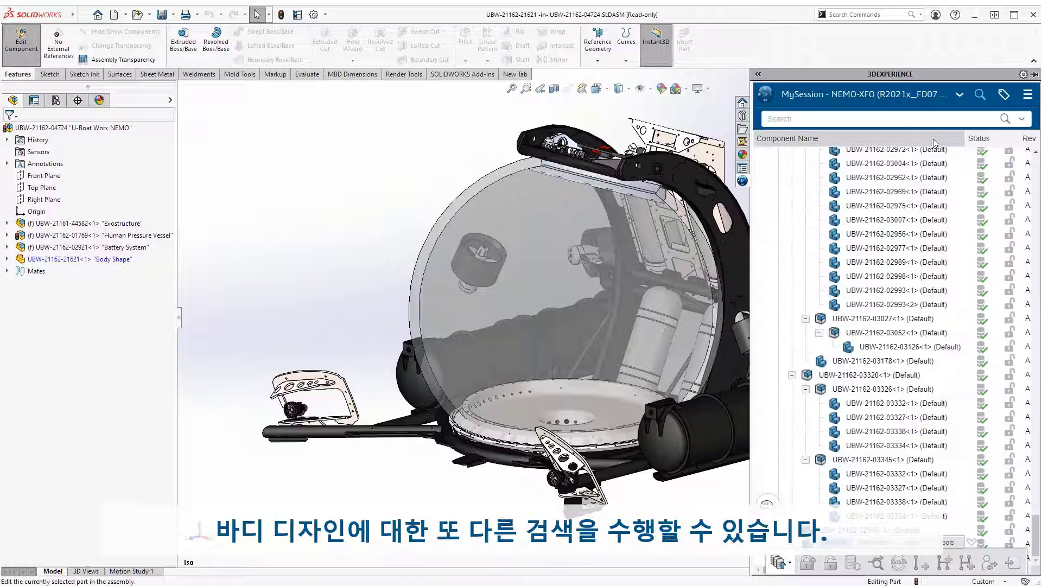
left_click(892, 119)
type("body shape")
key("Return")
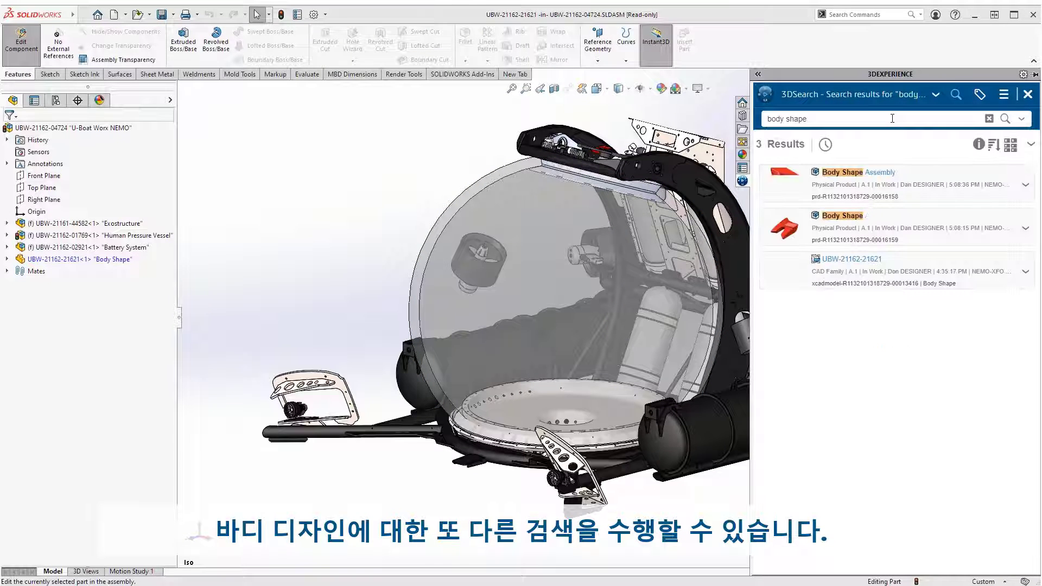
left_click_drag(855, 222, 346, 239)
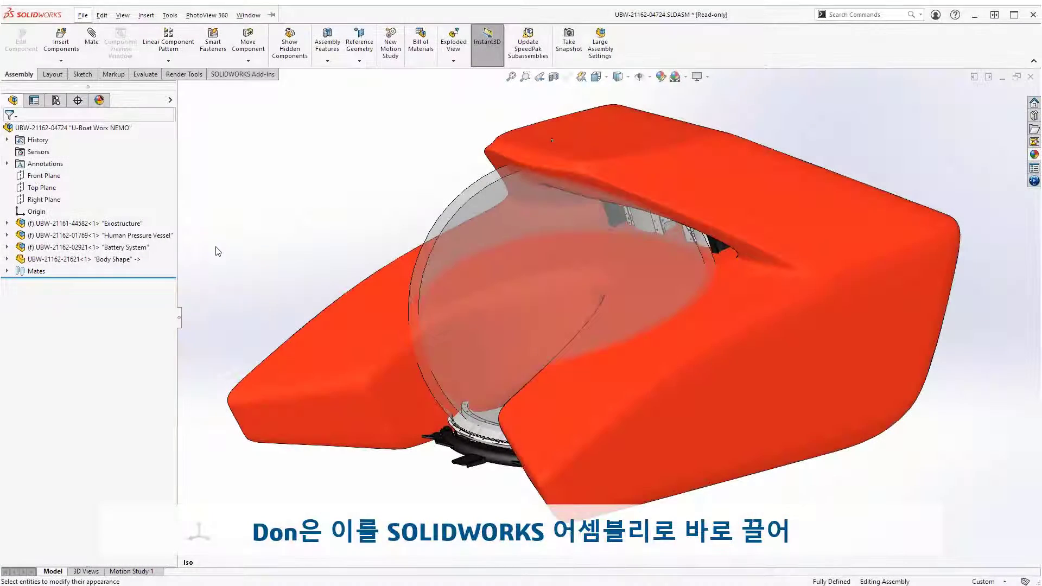
Make the Body Shape component transparent and inspect the internal components through it.
left_click(126, 261)
left_click(215, 212)
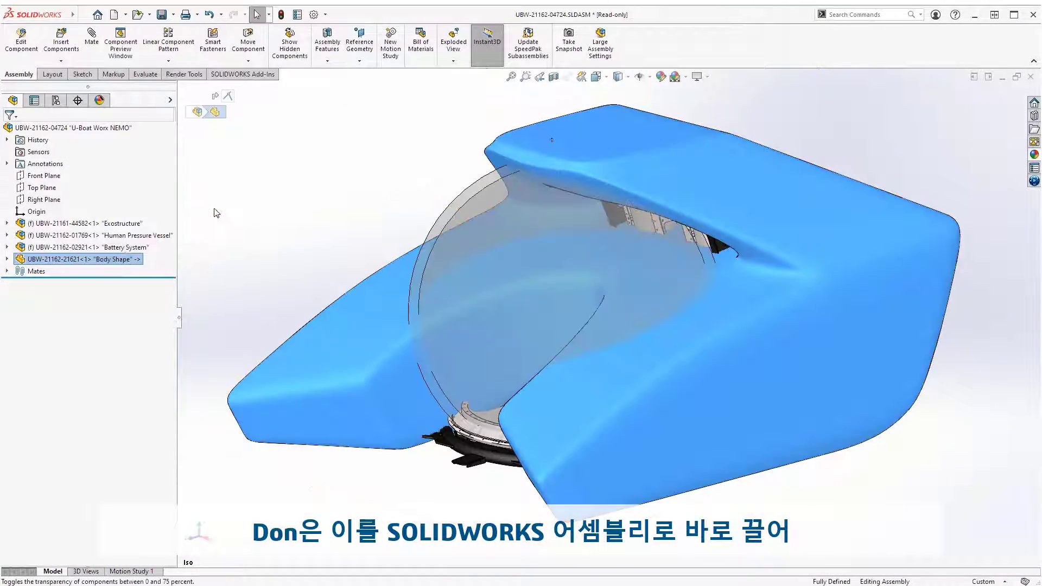
middle_click_drag(404, 191, 377, 198)
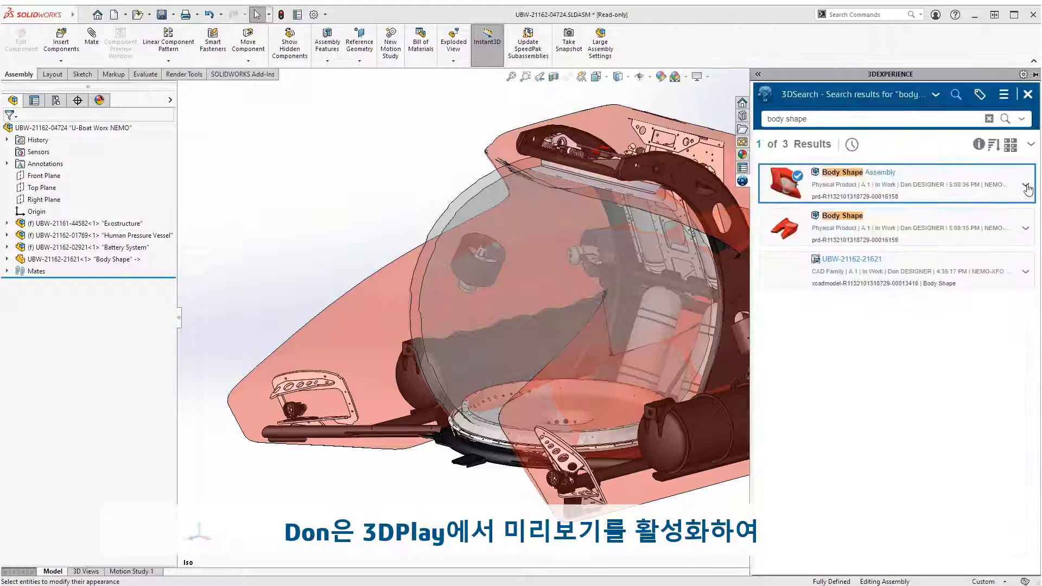
Annotate the hatch and thruster areas on the Body Shape Assembly's 3D preview and publish it to the NEMO Design Team community as post "Assembly Update".
left_click(1025, 185)
left_click(995, 259)
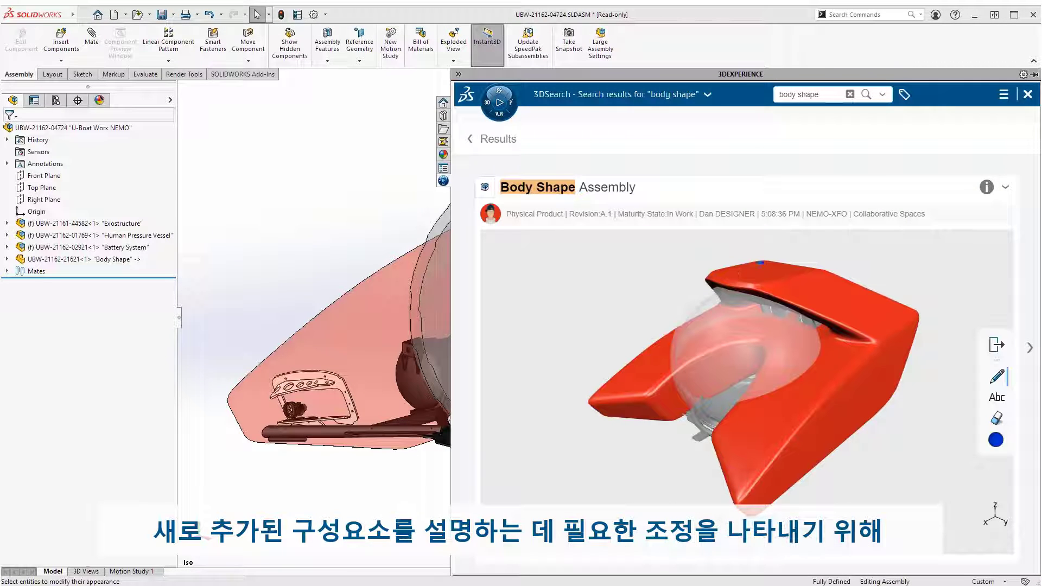
left_click_drag(760, 273, 780, 270)
left_click_drag(884, 348, 879, 348)
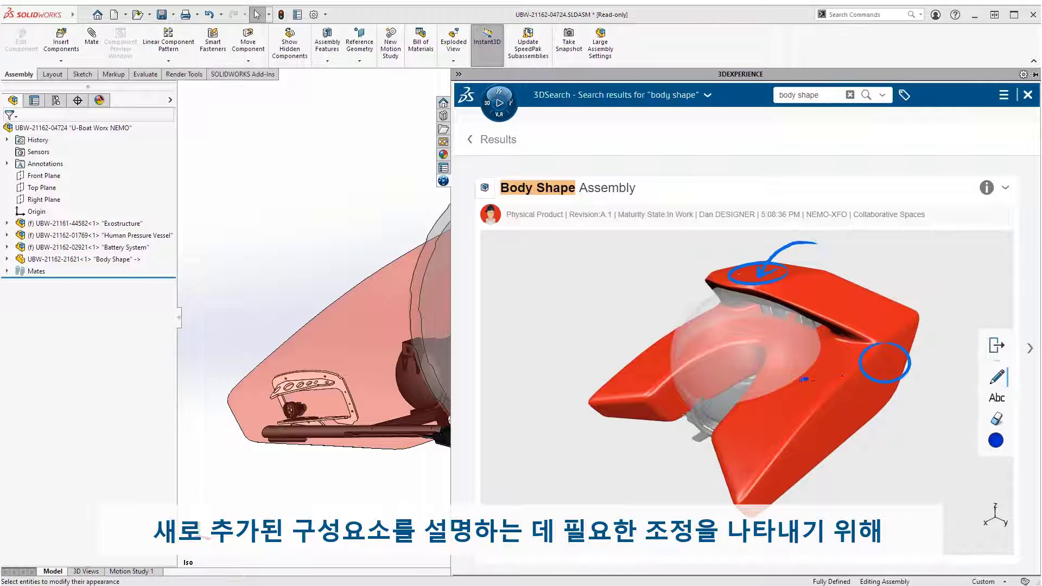
left_click_drag(804, 378, 841, 421)
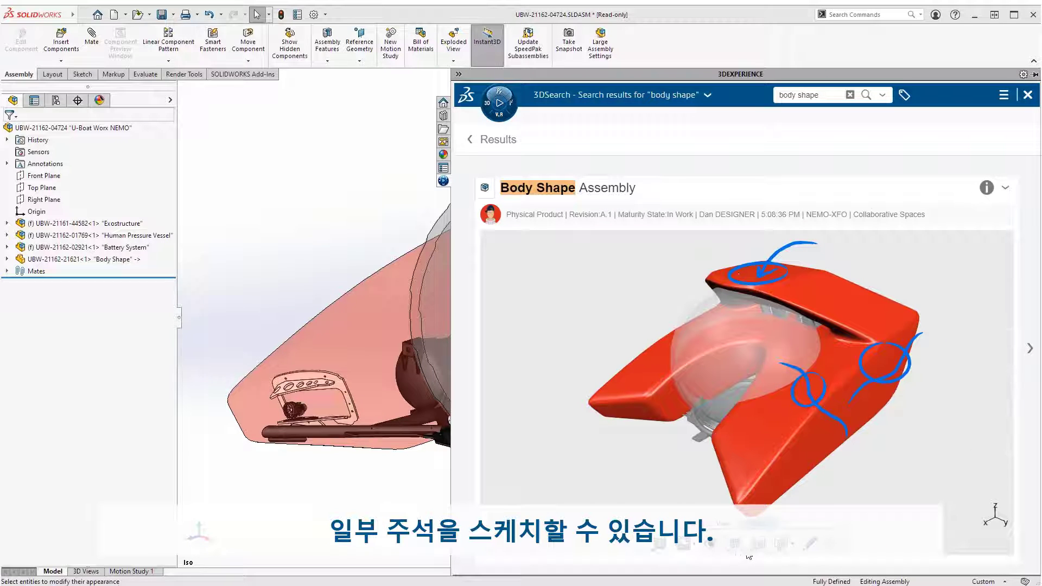
left_click(683, 545)
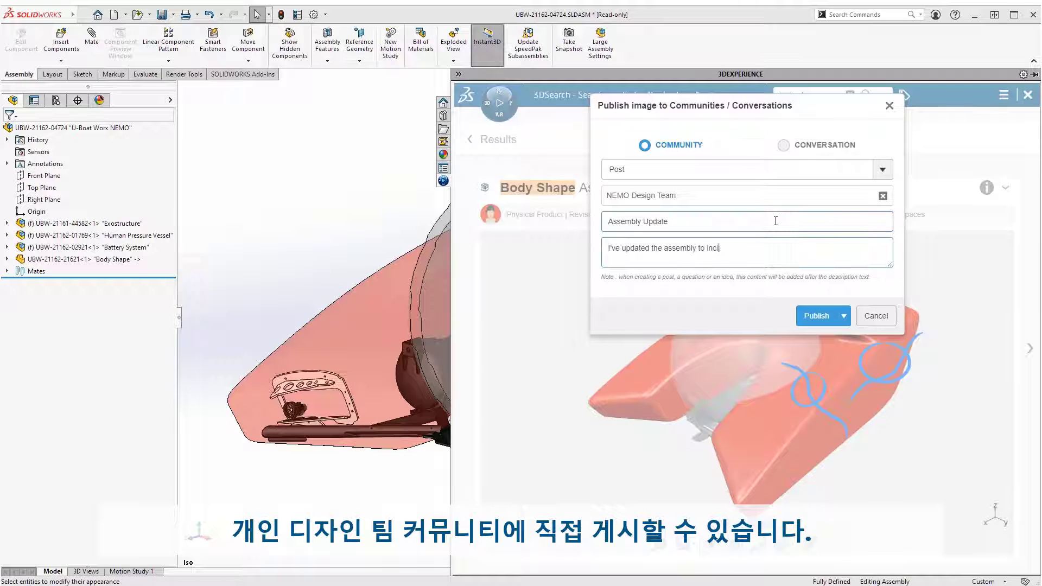
left_click(816, 315)
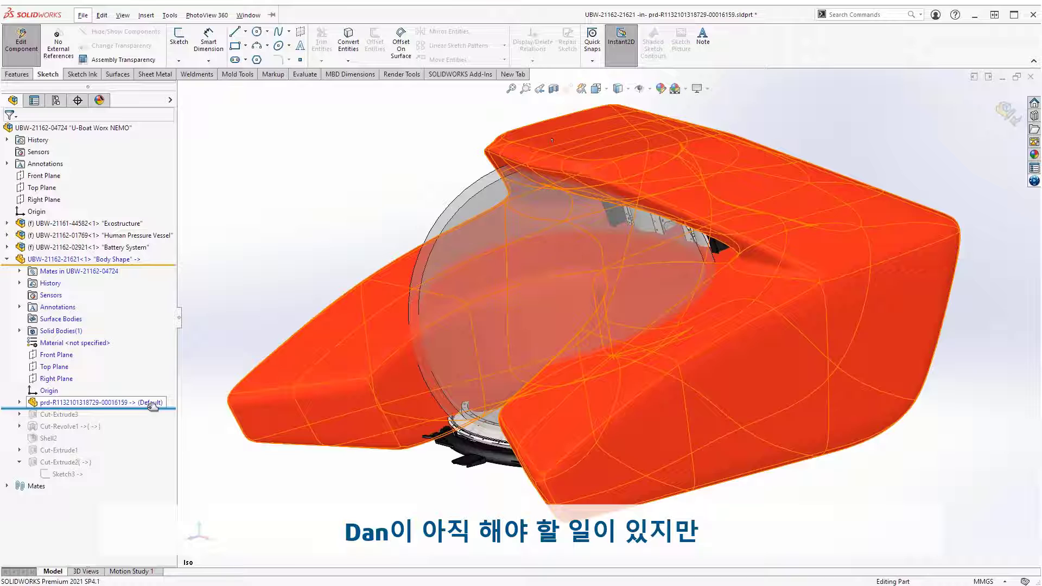
Roll the Body Shape part's feature history forward through Cut-Extrude2 to apply its cuts and shell.
left_click_drag(152, 407, 144, 480)
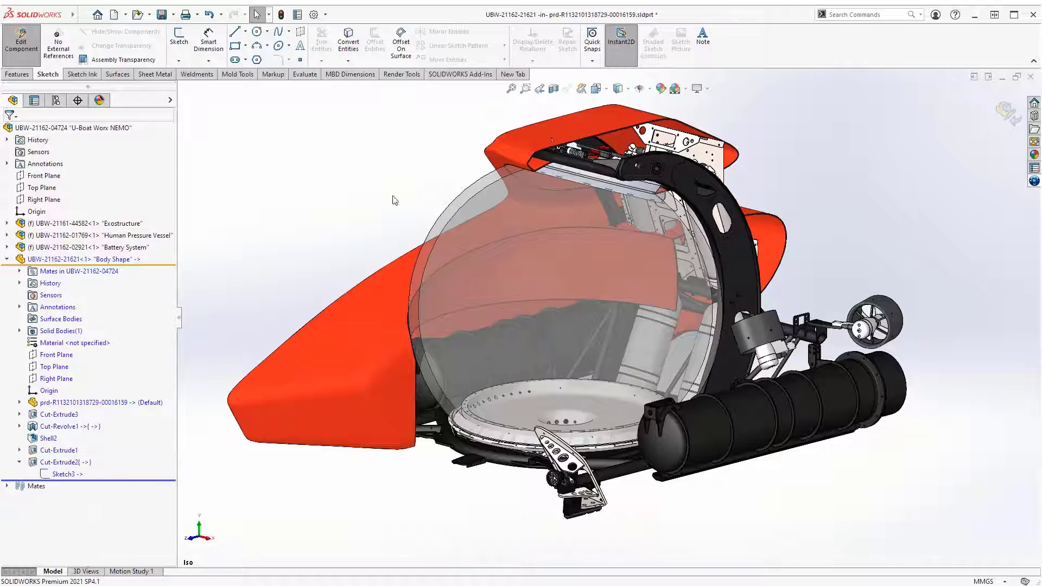
mouse_move(437, 196)
middle_mouse_down()
mouse_move(419, 186)
mouse_move(0, 164)
mouse_move(186, 212)
mouse_move(349, 230)
mouse_move(400, 223)
mouse_move(427, 203)
middle_mouse_up()
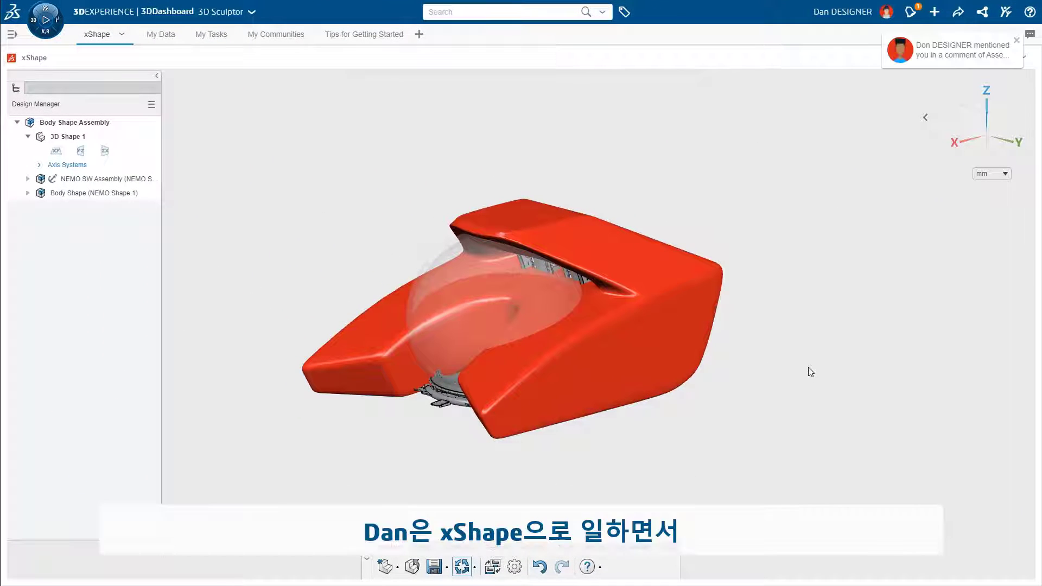
Switch to the 3DEXPERIENCE dashboard, open the mention notification for the Assembly Update post and reply "On it!".
left_click(933, 52)
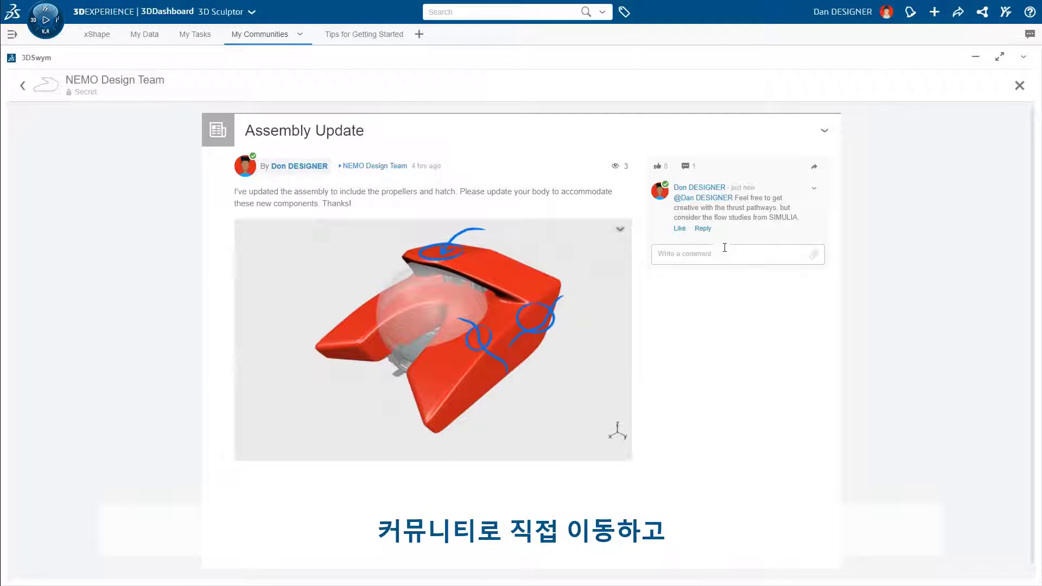
type("t!")
key("Return")
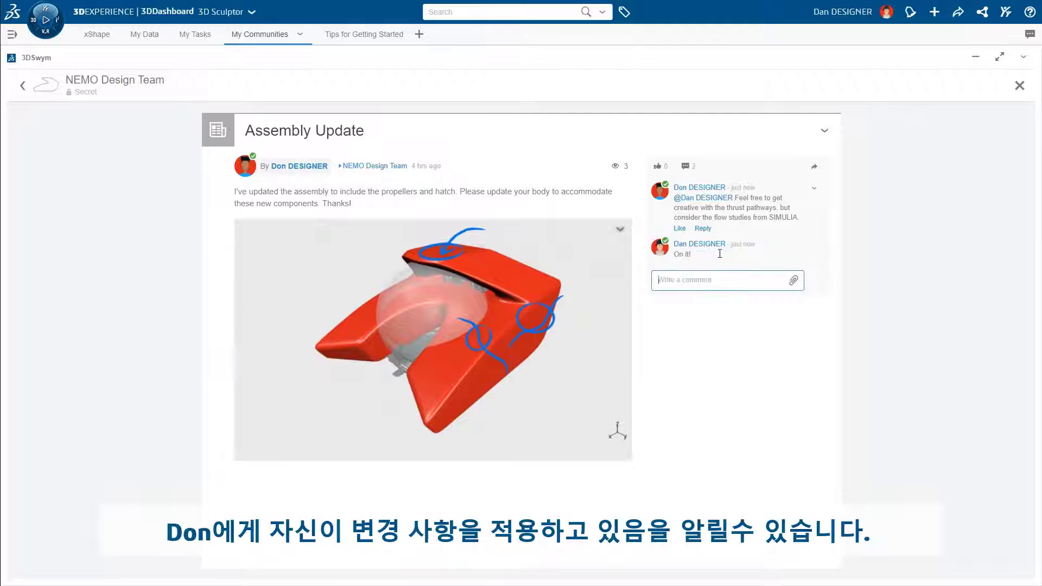
Return to xShape and refresh the NEMO SW Assembly to load its latest saved design.
left_click(97, 36)
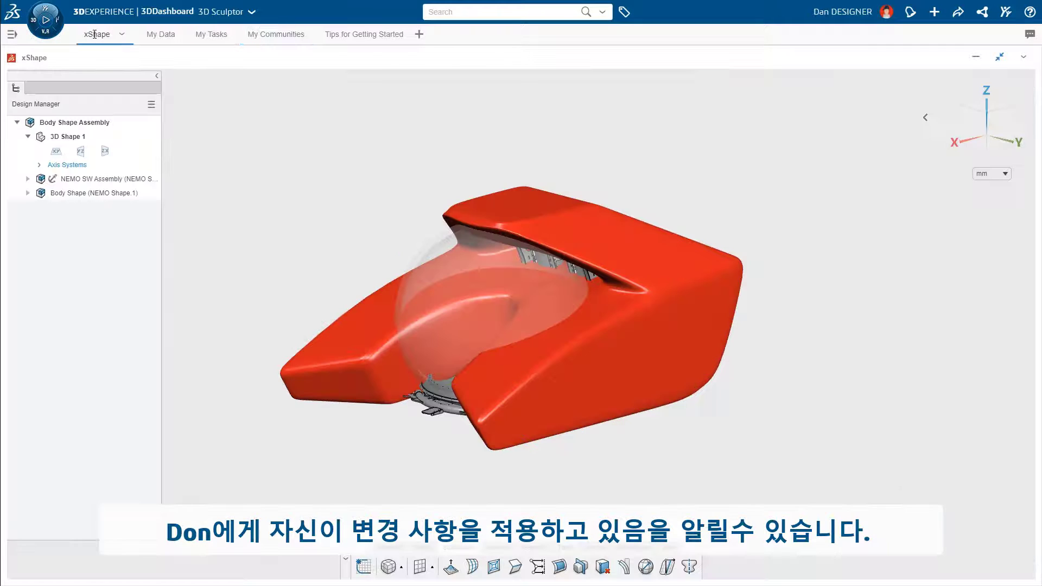
left_click(133, 181)
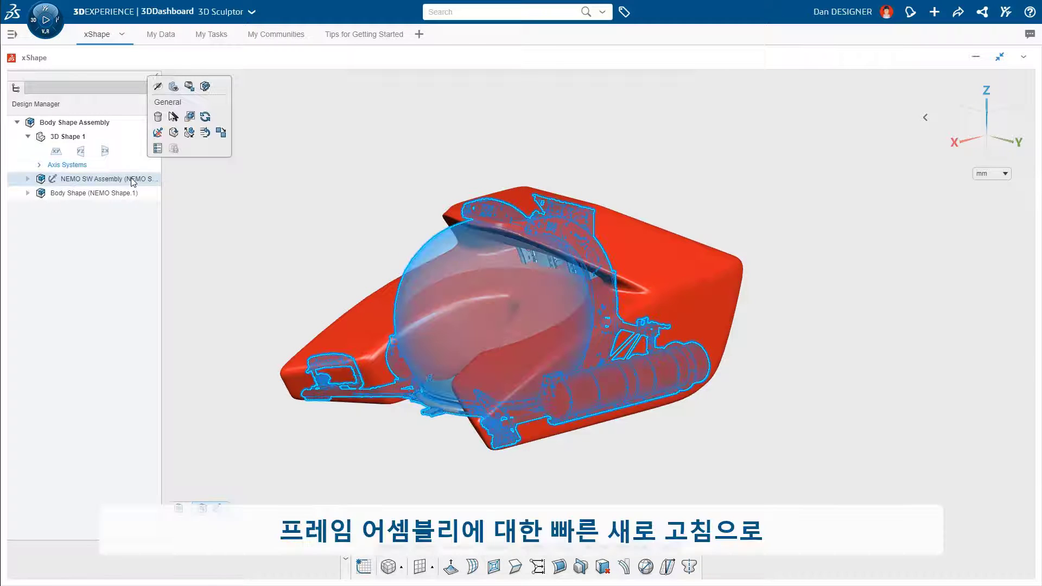
left_click(205, 123)
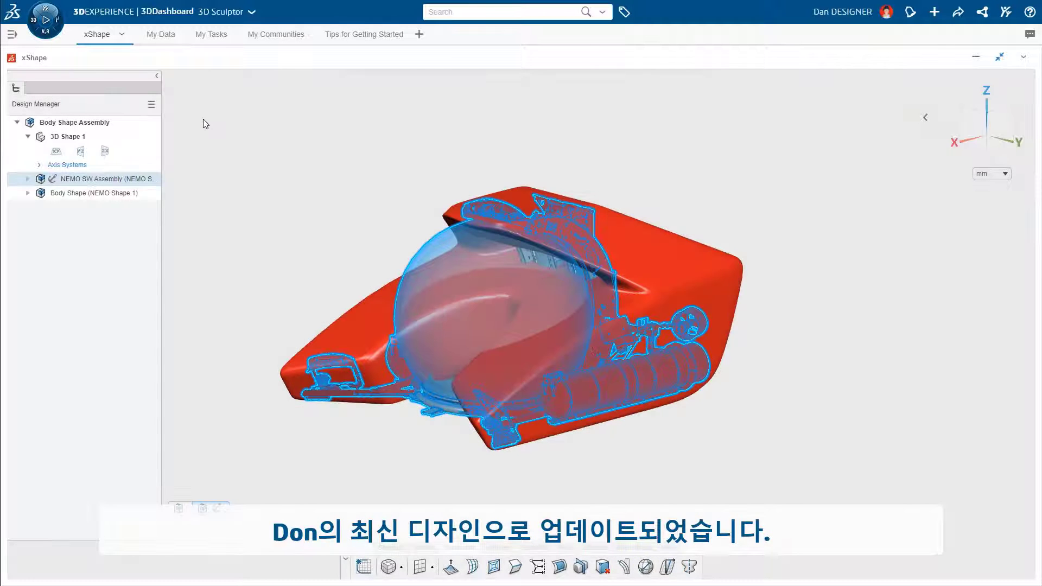
Examine the updated NEMO SW Assembly structure and its new propulsion and hatch components with the Body Shape temporarily hidden.
left_click(133, 191)
left_click(151, 151)
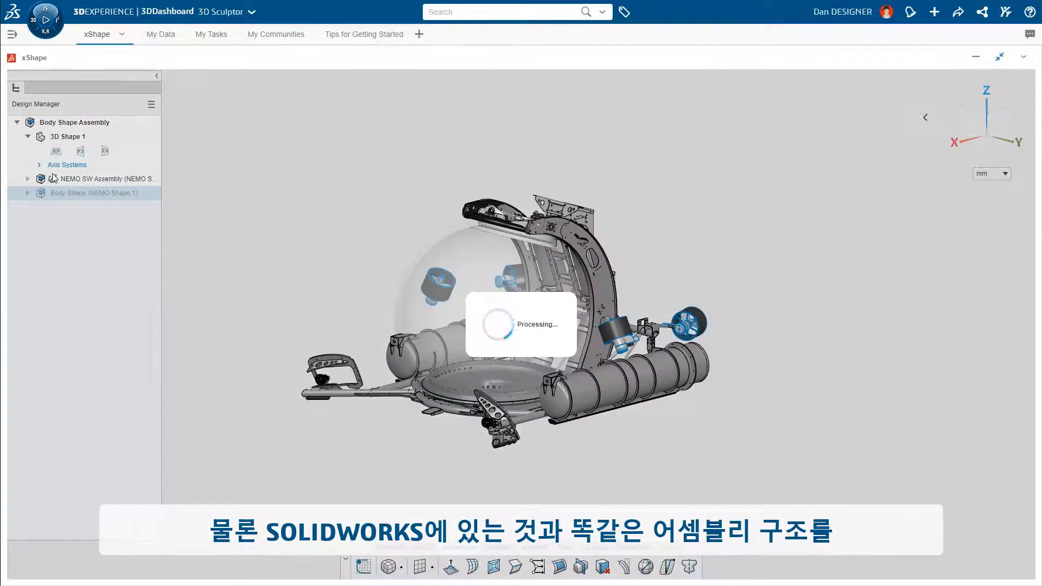
left_click(28, 179)
left_click(49, 250)
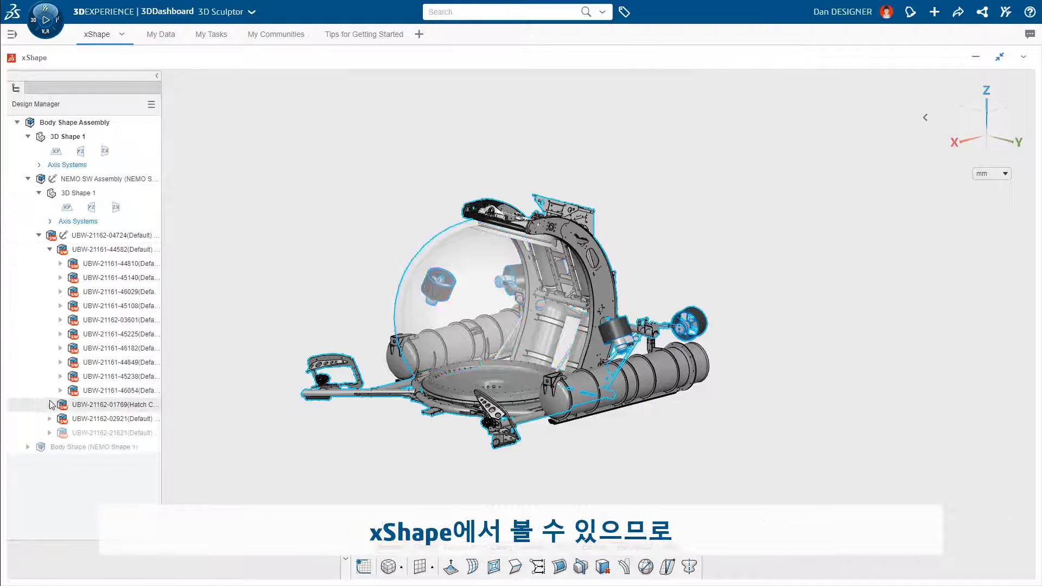
left_click(50, 404)
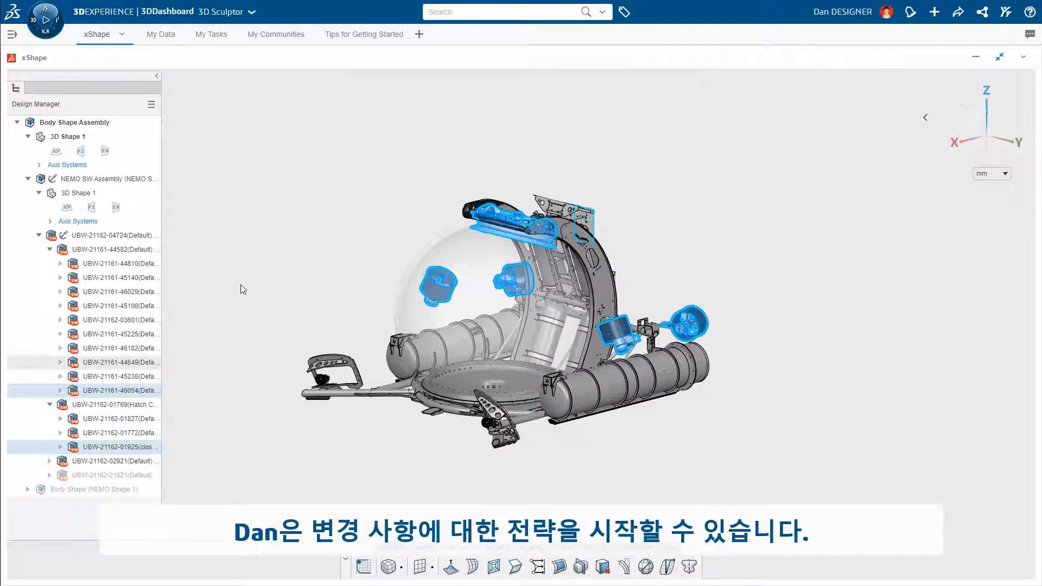
left_click(28, 179)
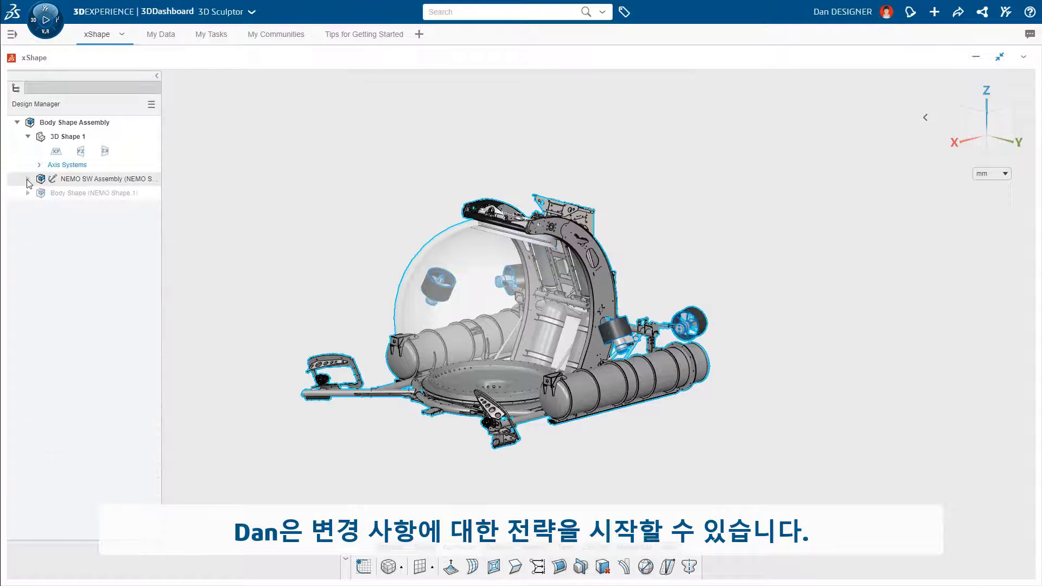
left_click(44, 194)
left_click(70, 154)
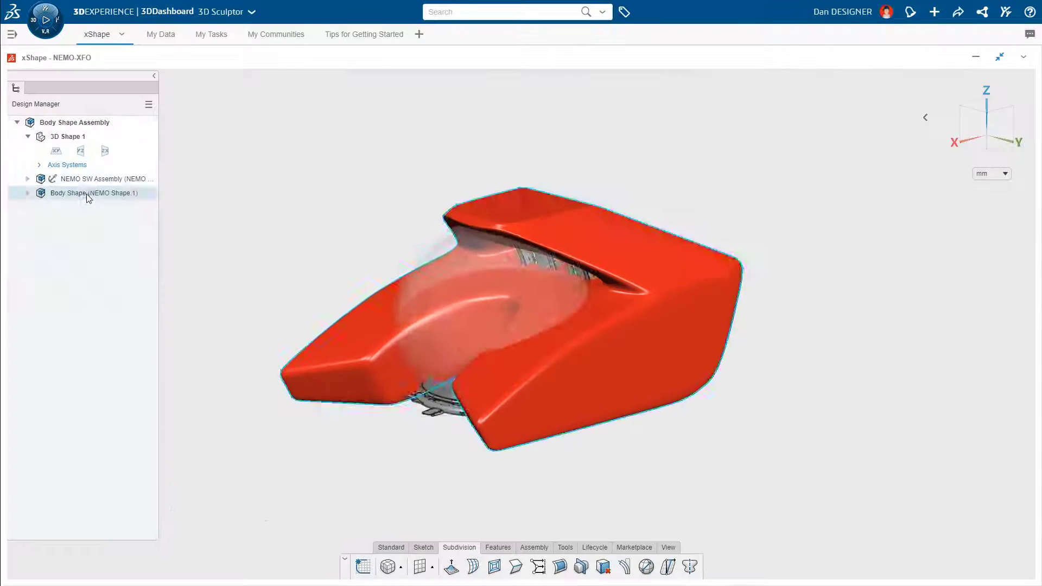
Activate the Body Shape for editing and add an Ordered Geometrical Set named "Reference Sketches" to its 3D Shape 1.
double_click(86, 193)
left_click(88, 210)
left_click(115, 168)
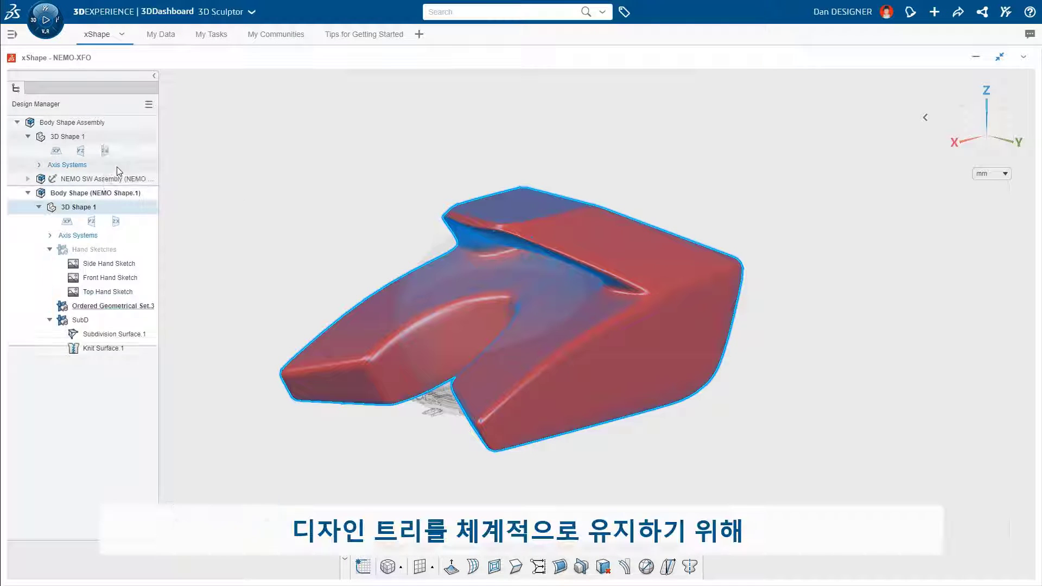
double_click(116, 307)
type("Reference Sketches")
key("Return")
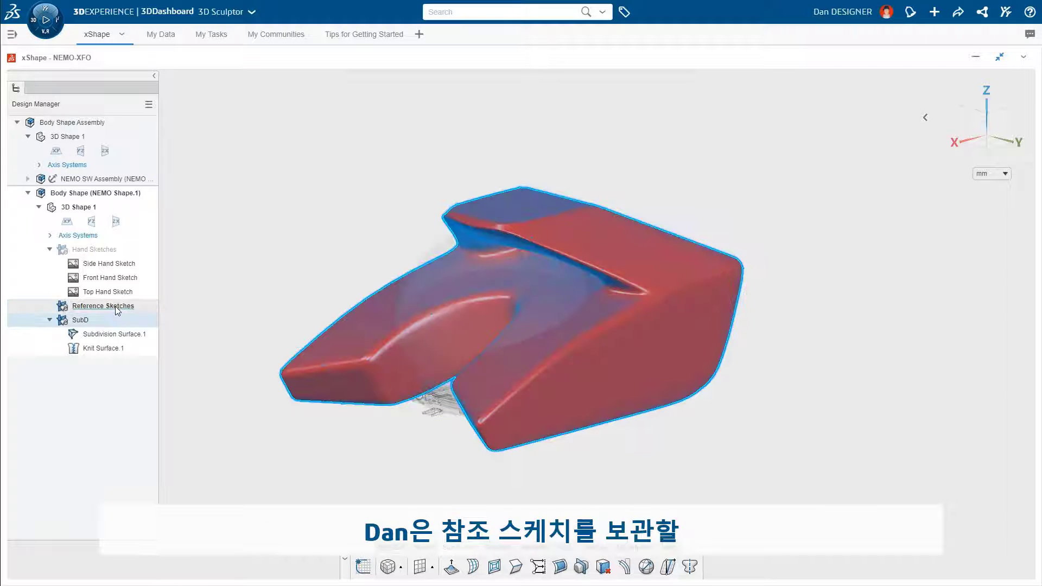
Hide the SubD set to expose the frame assembly around the hatch area.
left_click(86, 325)
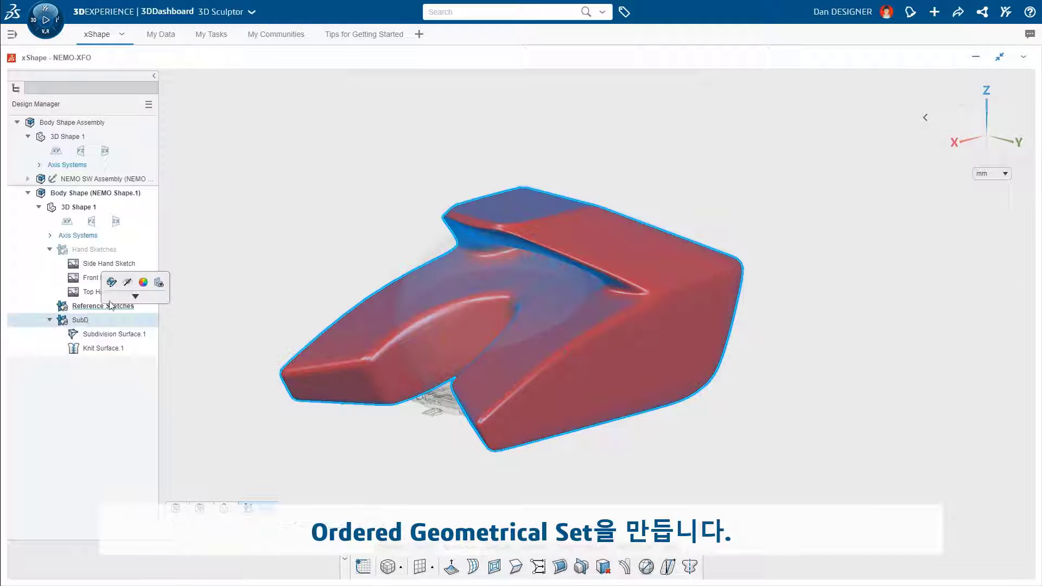
left_click(128, 283)
scroll(499, 226, "up", 8)
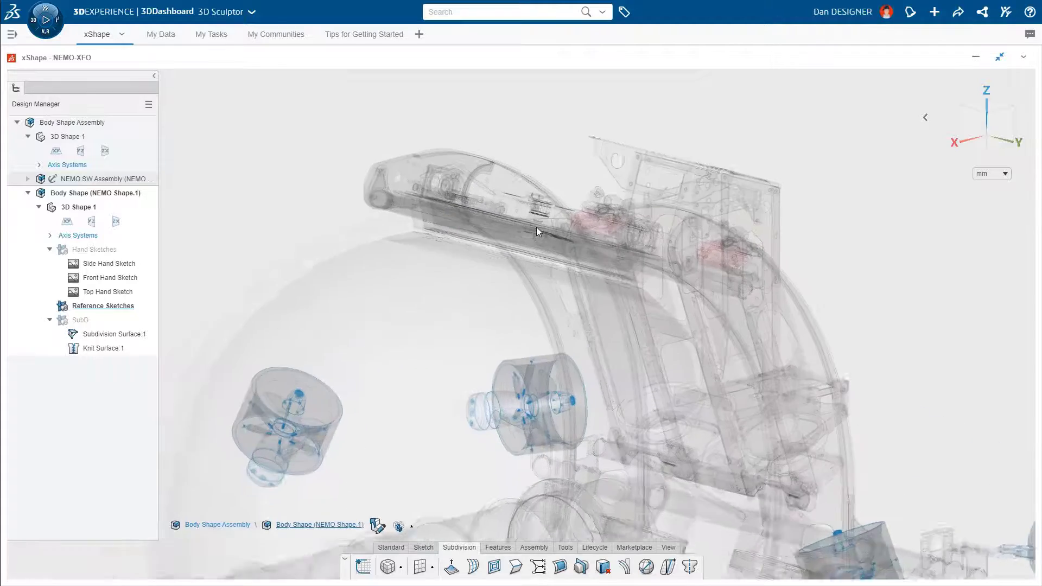
Create a sketch in the Reference Sketches set that captures the outer edge of the hatch's bolt ring.
middle_click_drag(528, 248, 521, 277)
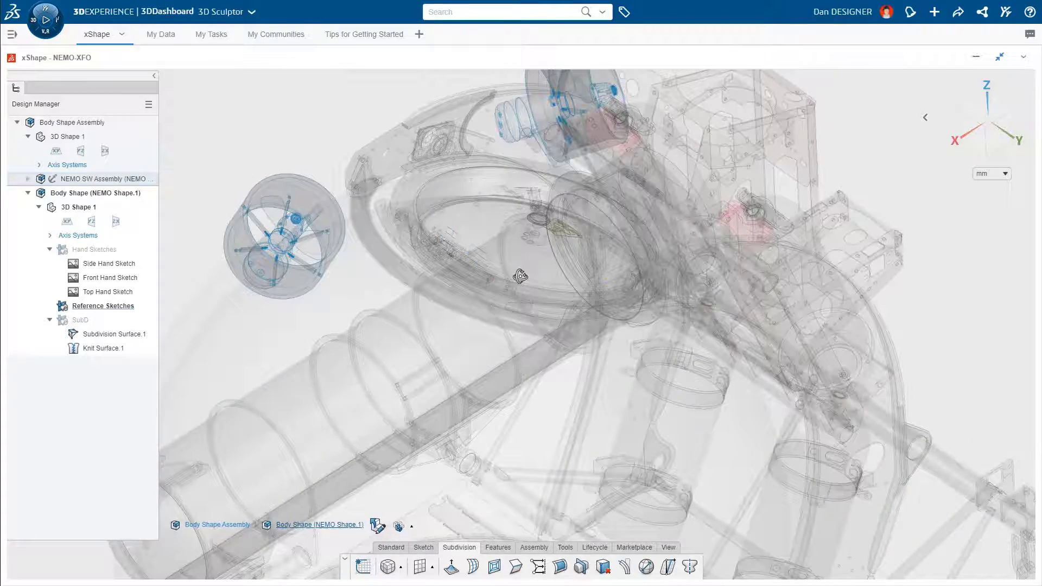
left_click(405, 192)
left_click(425, 152)
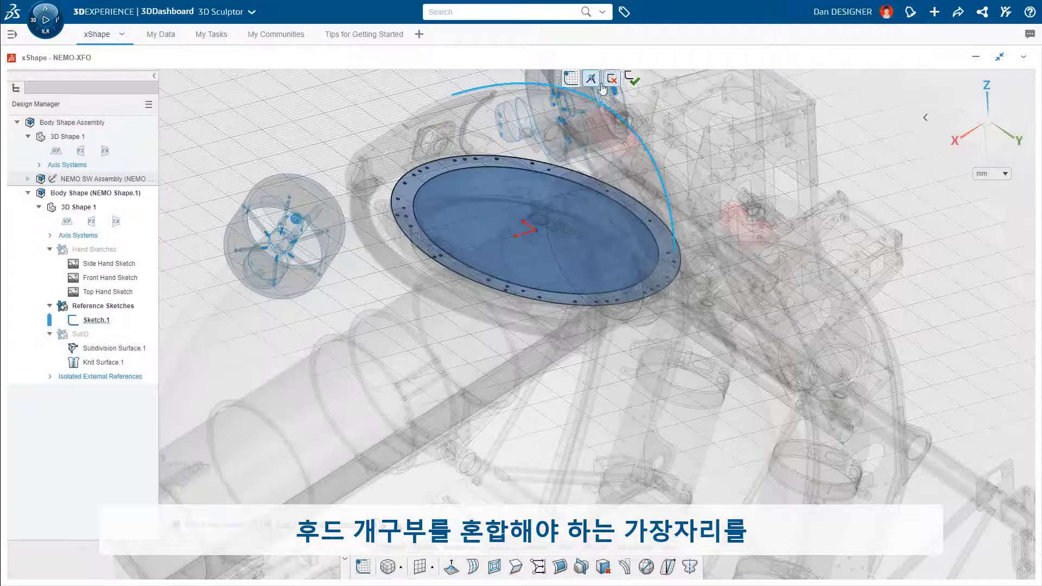
left_click(633, 80)
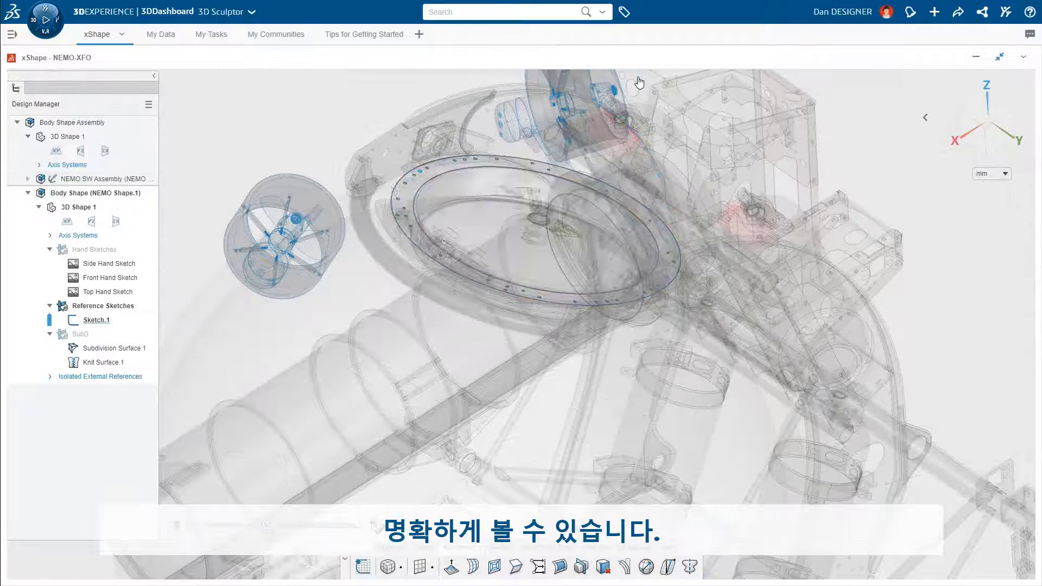
Show the SubD set, open its subdivision surface for editing, and subdivide the flat faces on top of the hood.
left_click(80, 334)
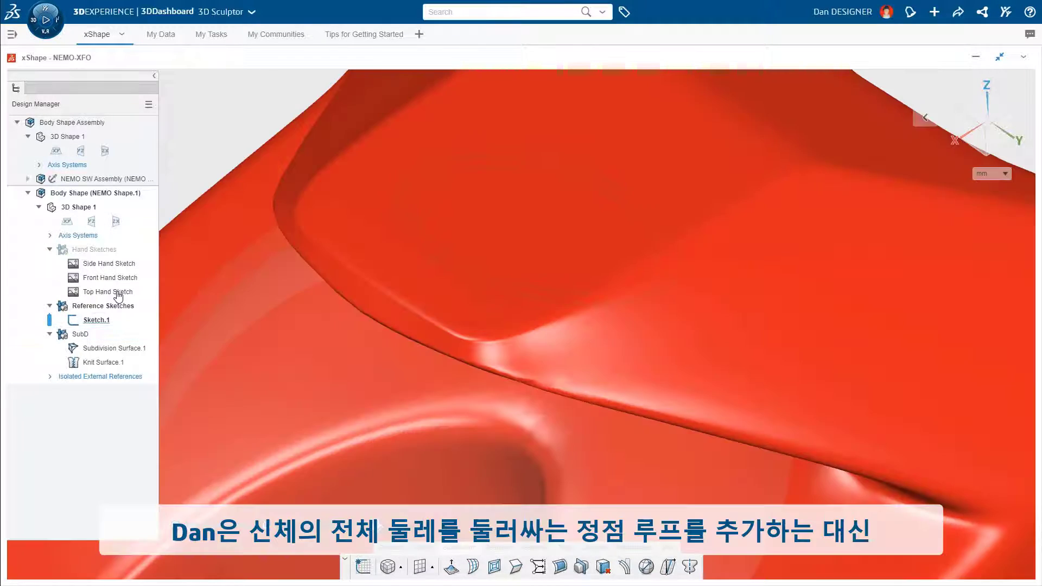
double_click(577, 333)
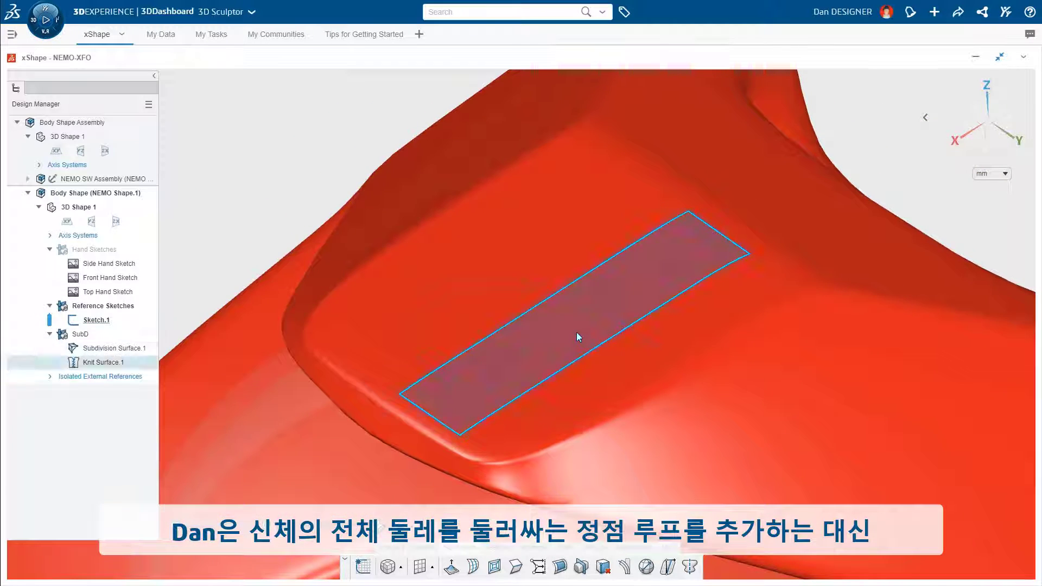
left_click(577, 332)
left_click(610, 368, "ctrl")
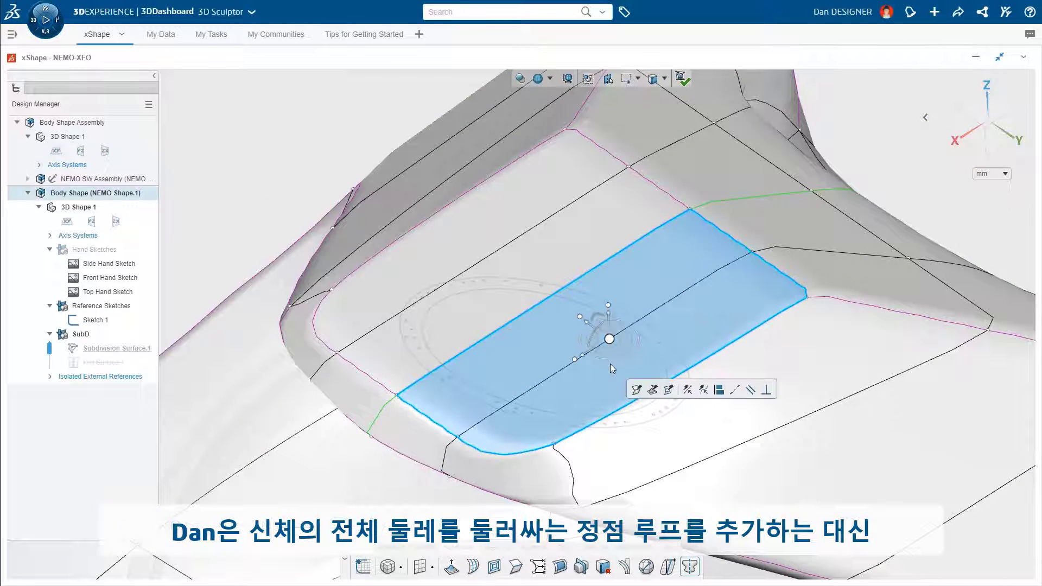
left_click(670, 392)
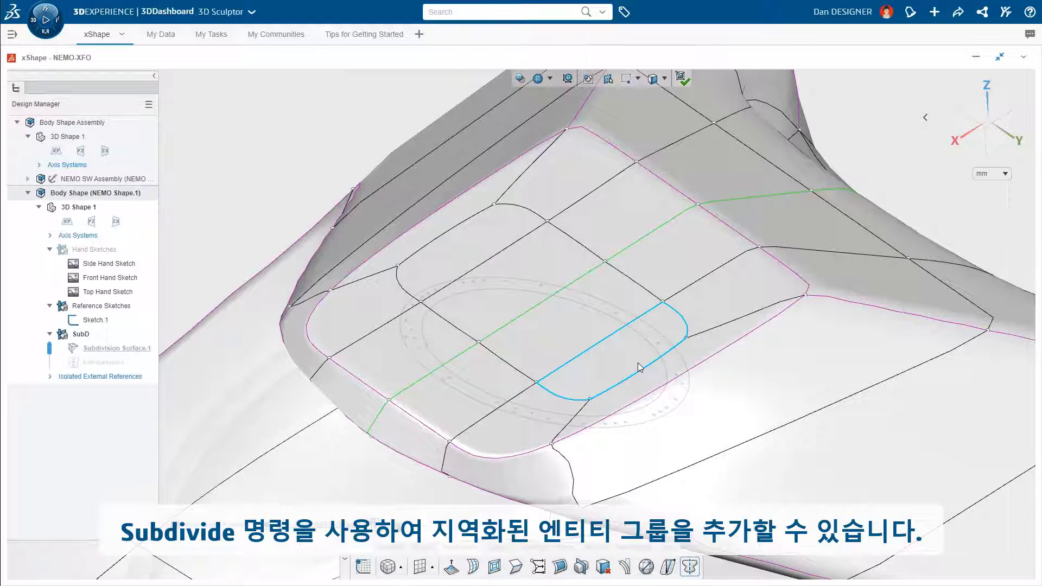
Crease the boundary of the new inner group of faces on top of the hood.
left_click(637, 363)
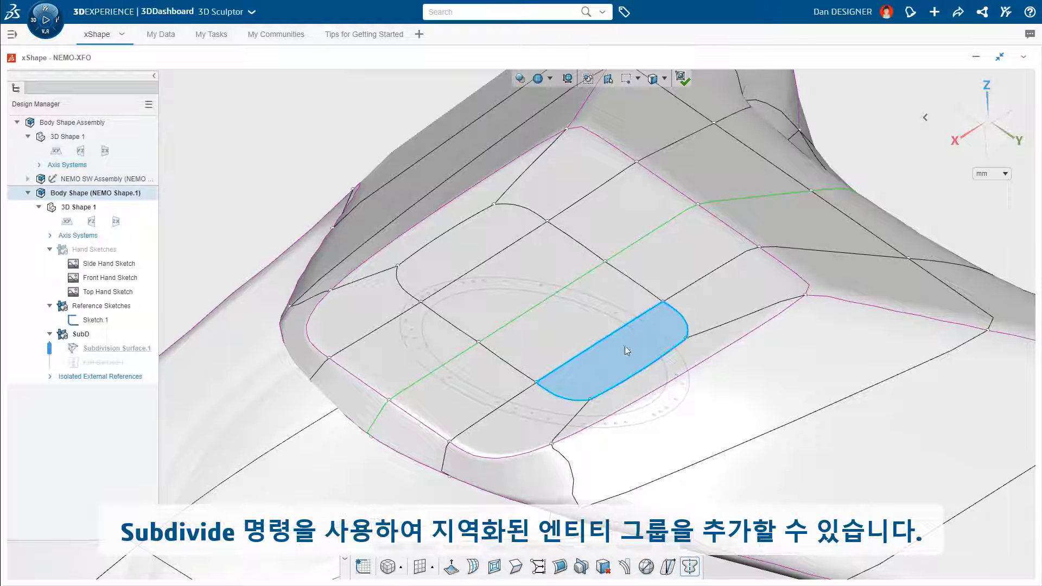
left_click(490, 250, "ctrl")
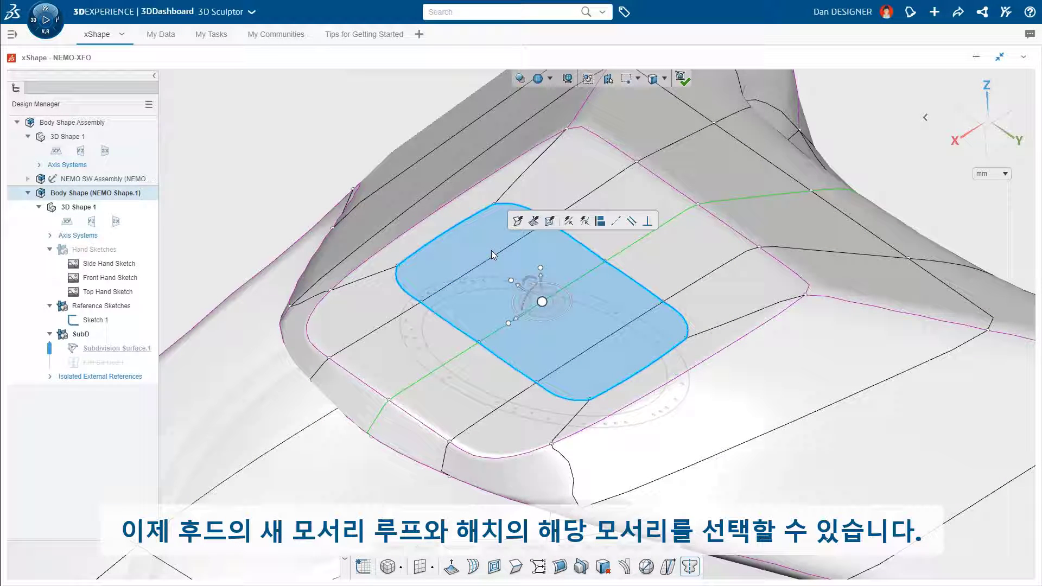
left_click(518, 221)
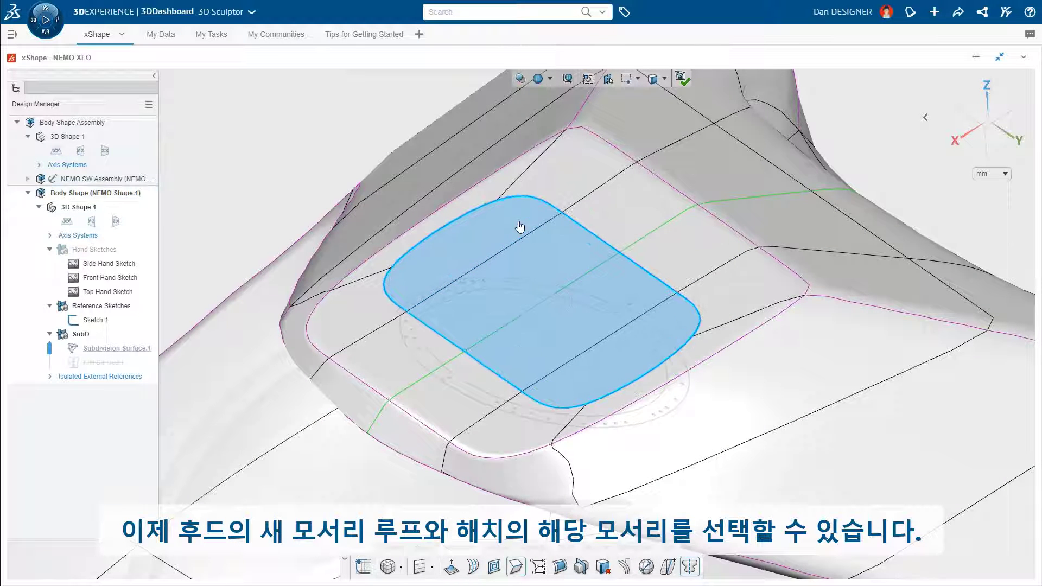
Align the new edge loop on the hood to the hatch outline in Sketch.1 with Align to Curve.
double_click(546, 204)
left_click(434, 331, "ctrl")
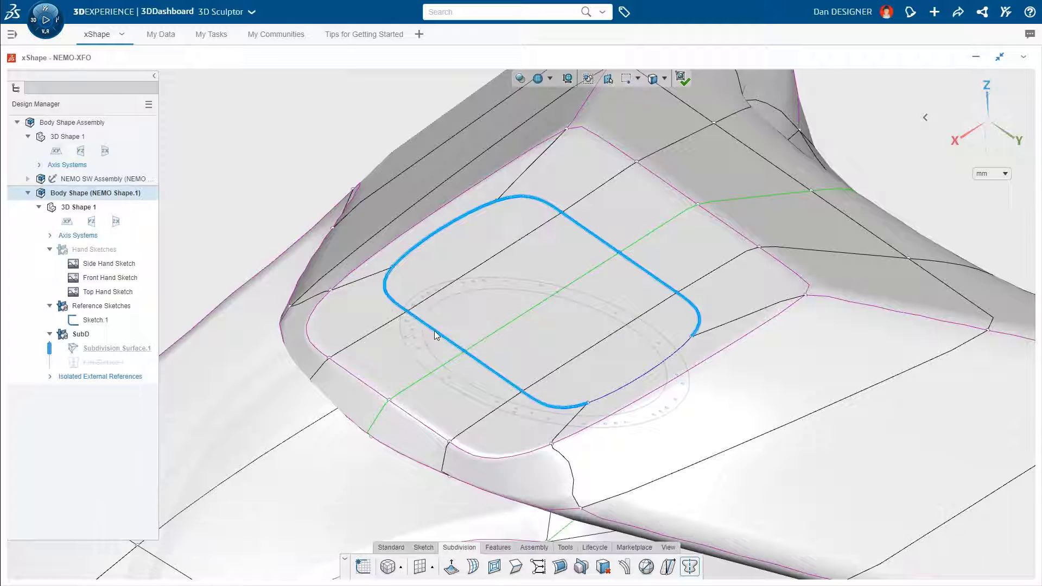
left_click(581, 294, "ctrl")
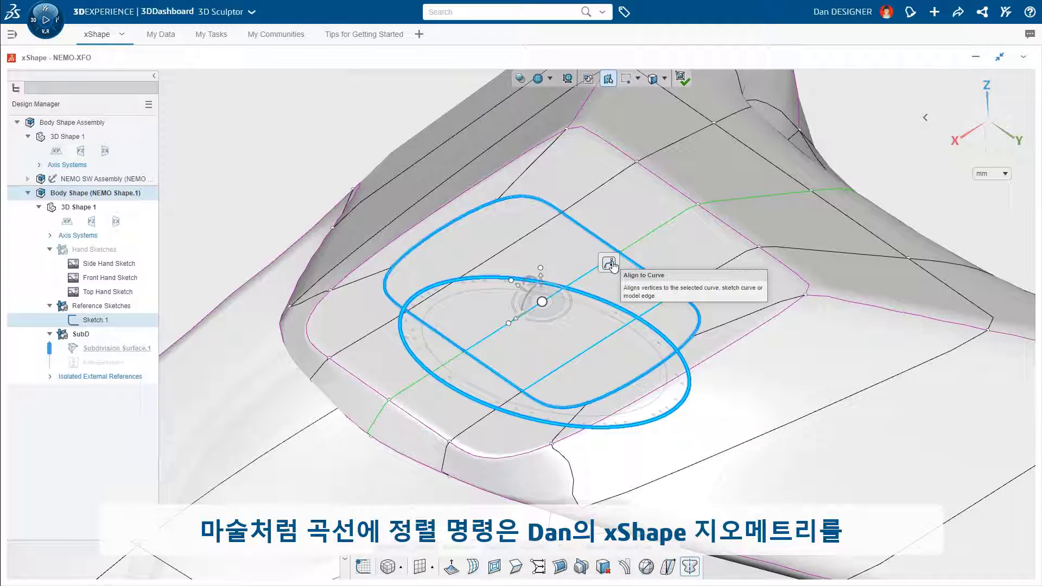
left_click(609, 264)
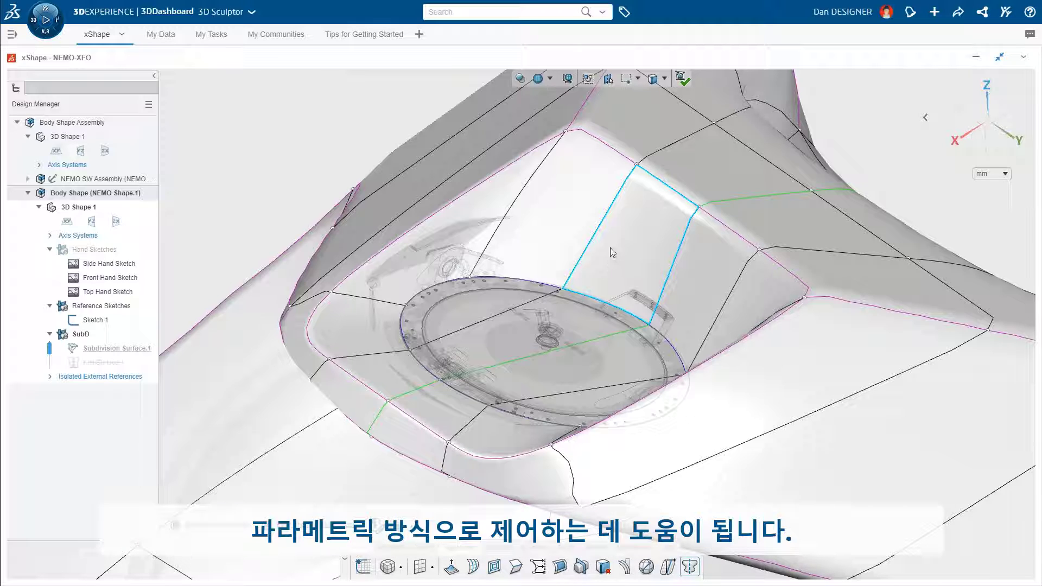
Show only the cage of the subdivision surface and view the hood's front edge from a low angle.
left_click(548, 84)
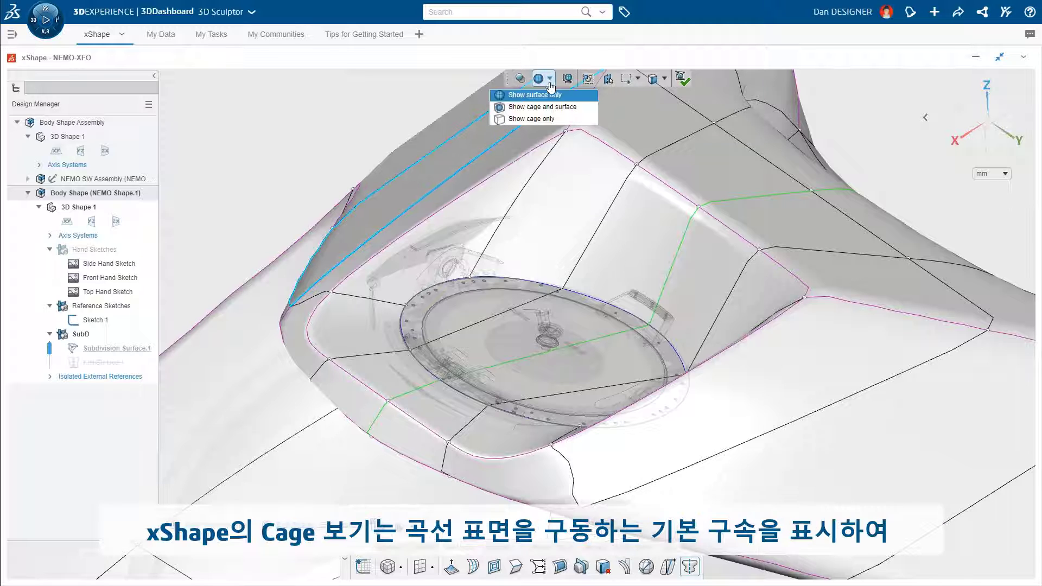
left_click(558, 120)
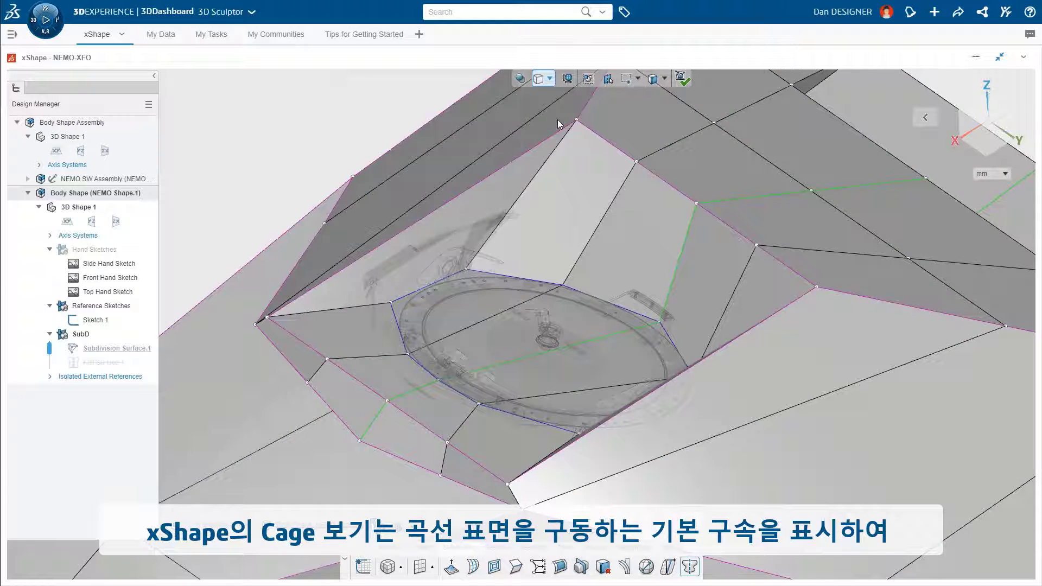
middle_click_drag(464, 370, 534, 275)
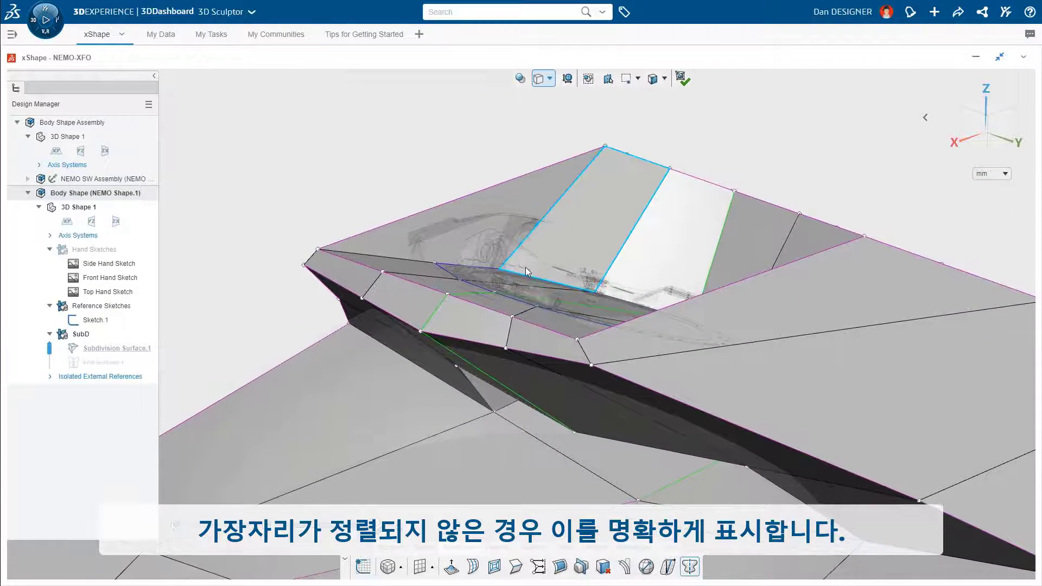
Align the five lower vertices along the hood's front edge in a straight line and shift them forward.
left_click(591, 365)
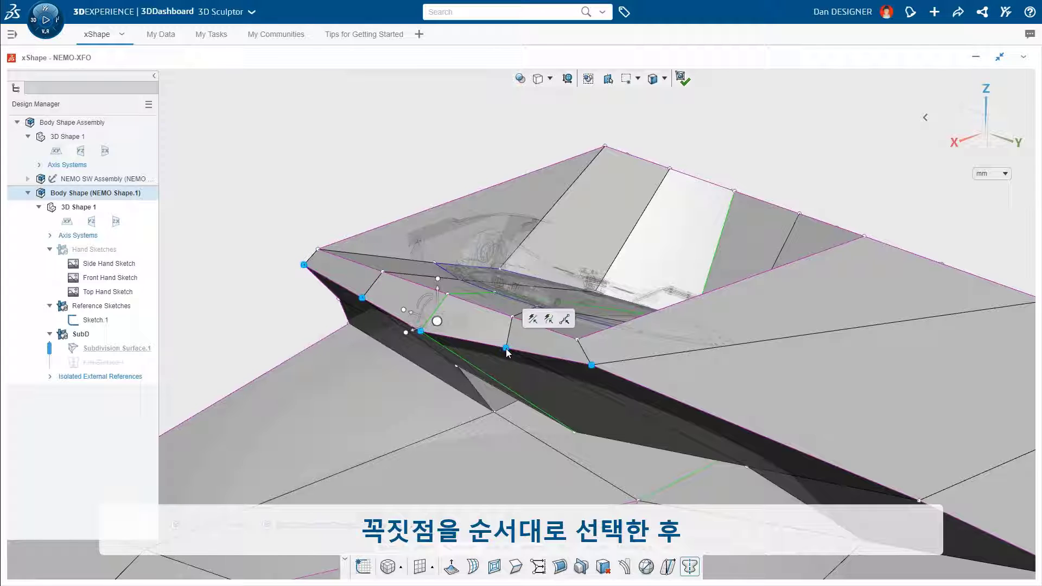
left_click(564, 320)
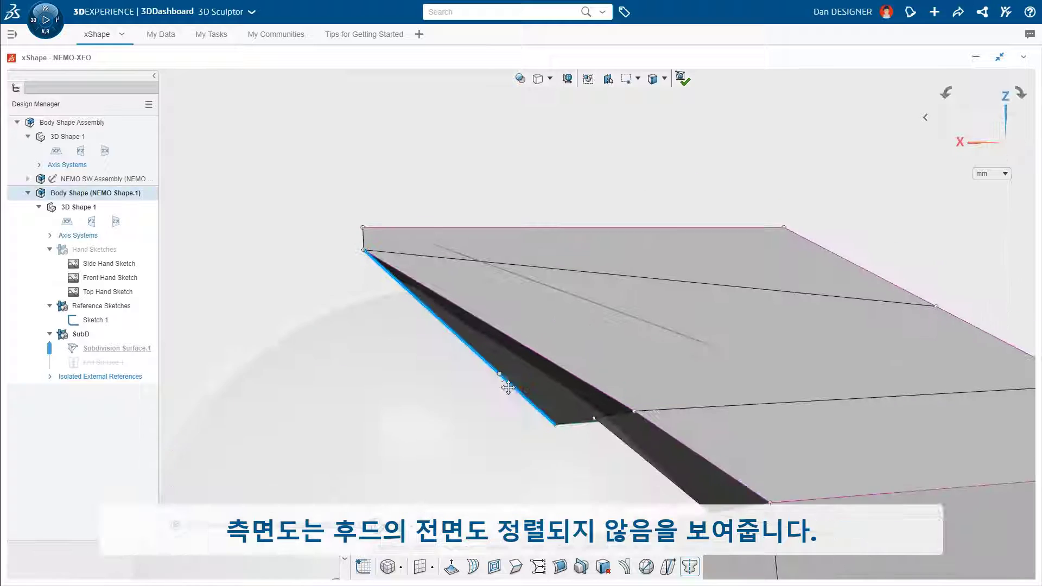
middle_click_drag(508, 388, 532, 333)
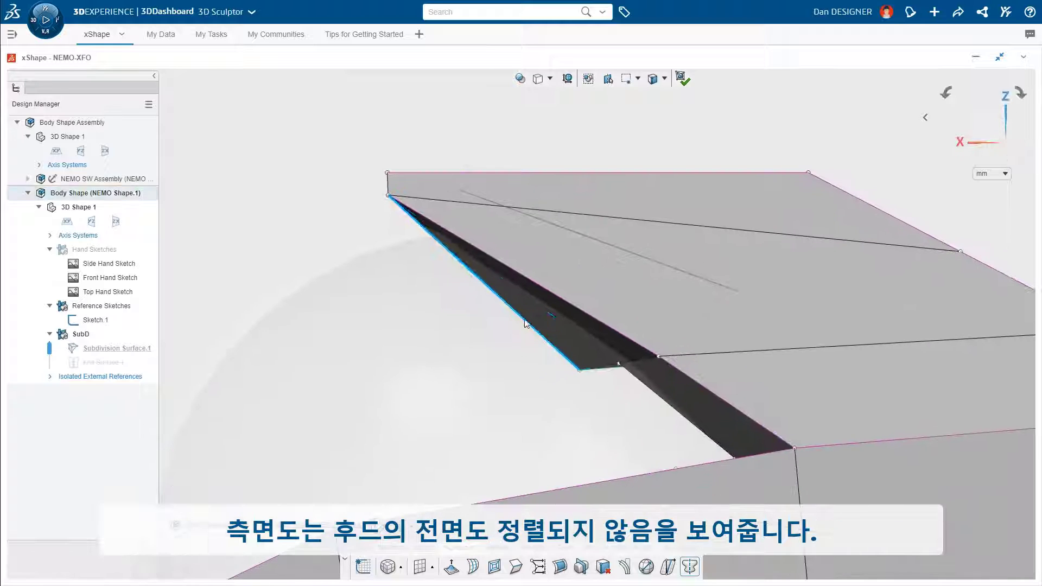
left_click_drag(377, 181, 333, 187)
Select all the faces on the underside of the hood and align them into a common plane.
left_click(680, 398)
middle_click_drag(581, 402, 653, 377)
left_click(569, 283, "ctrl")
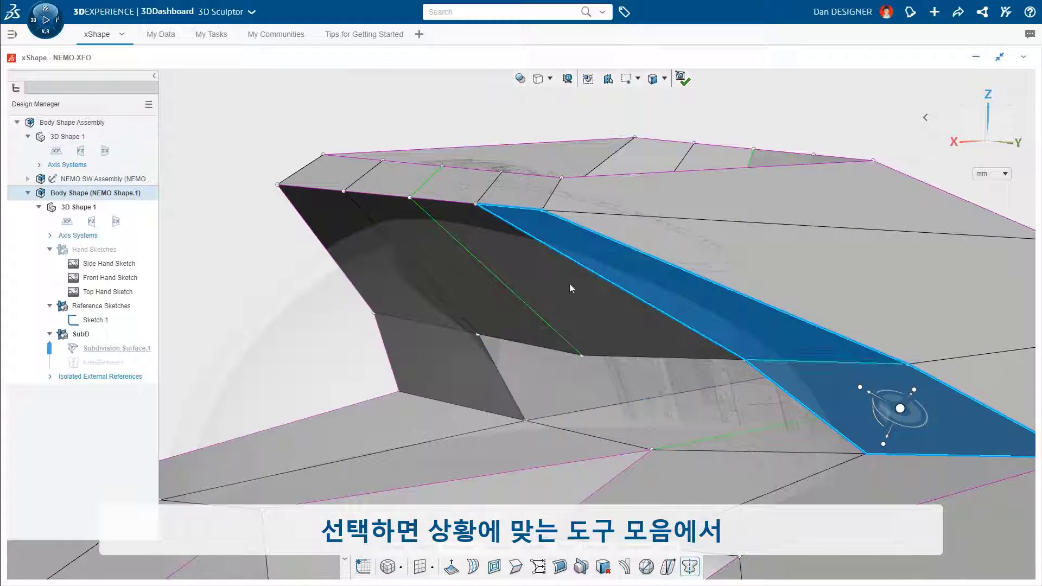
left_click(415, 282, "ctrl")
left_click(439, 341, "ctrl")
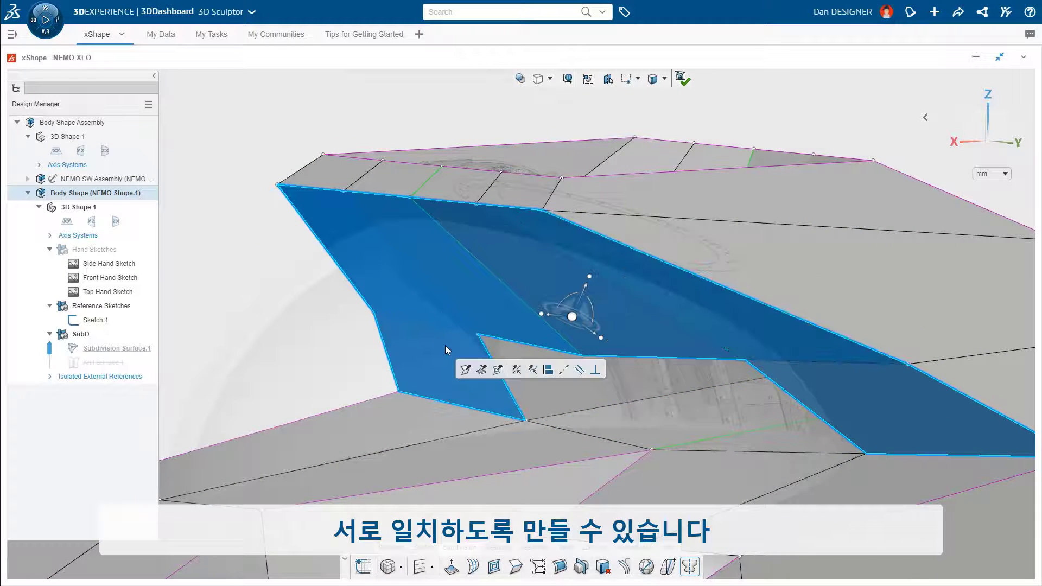
left_click(548, 370)
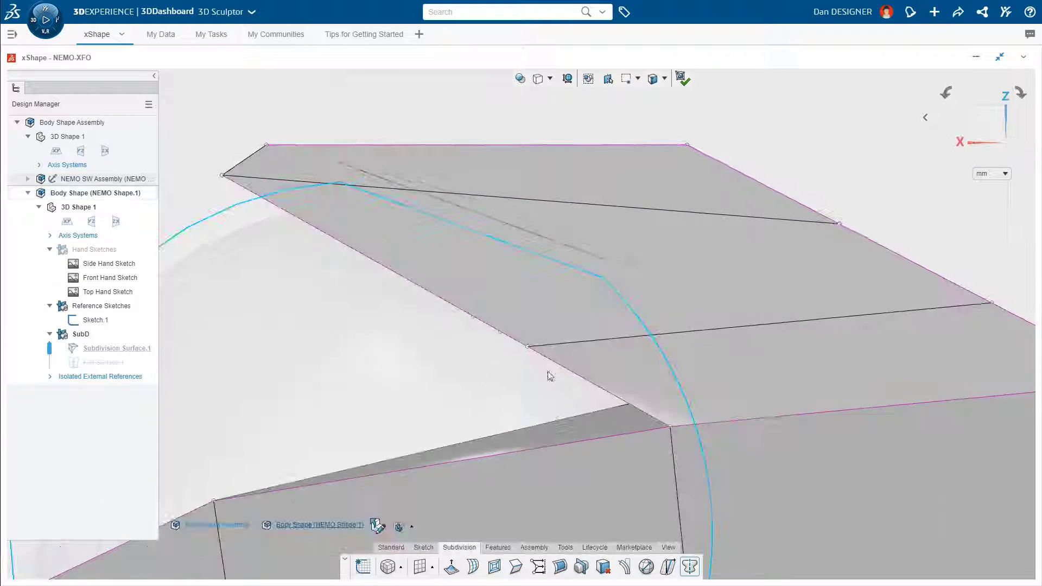
Select the hood's underside vertices, place the robot's pivot on their rear lower vertex, and rotate them slightly to refine the front angle.
mouse_move(548, 372)
middle_mouse_down()
mouse_move(549, 361)
mouse_move(552, 393)
mouse_move(449, 342)
middle_mouse_up()
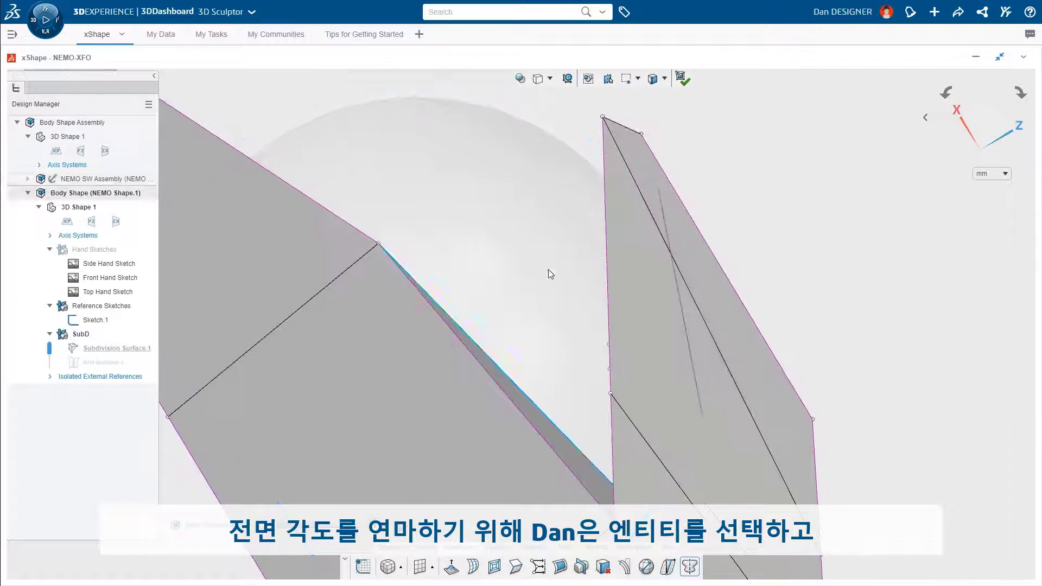
left_click_drag(587, 426, 581, 543)
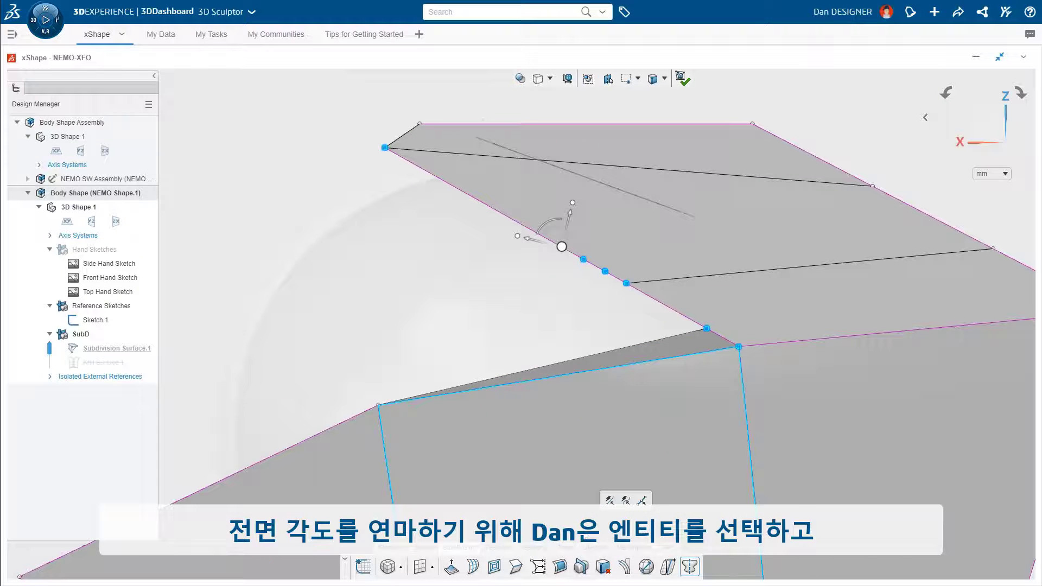
left_click(560, 249)
left_click(575, 258)
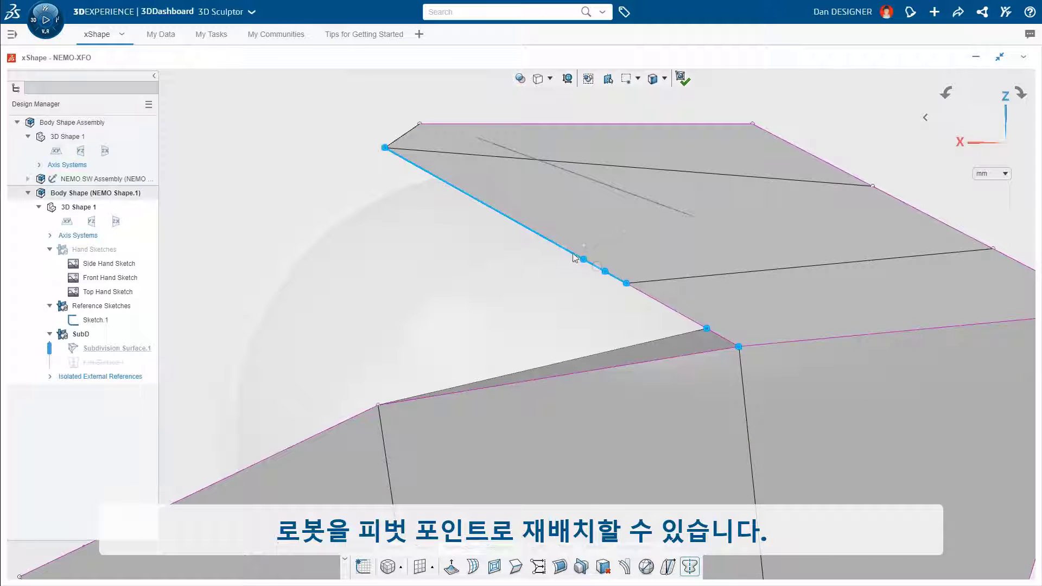
left_click(740, 347)
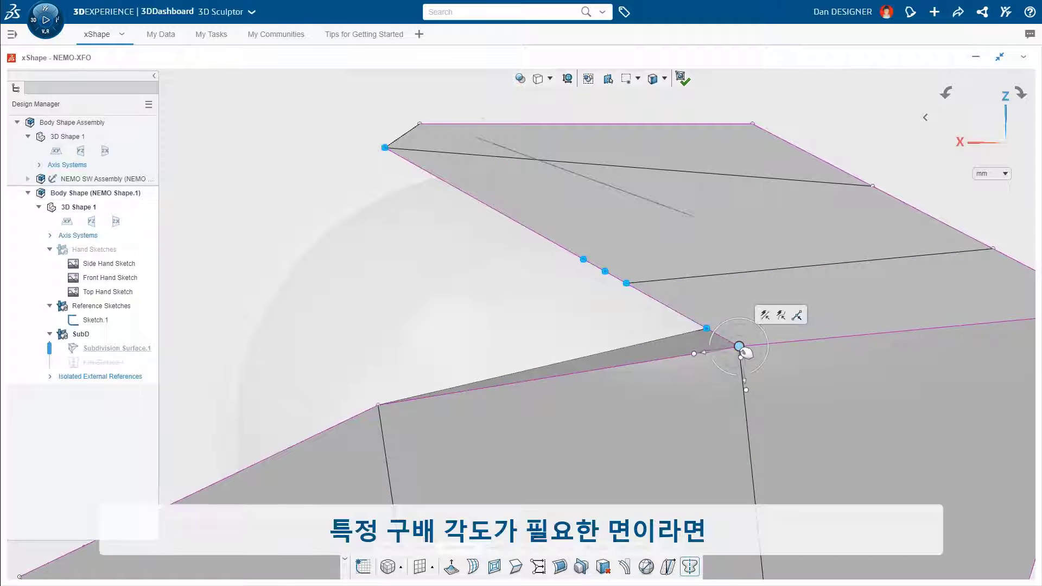
left_click_drag(736, 322, 736, 321)
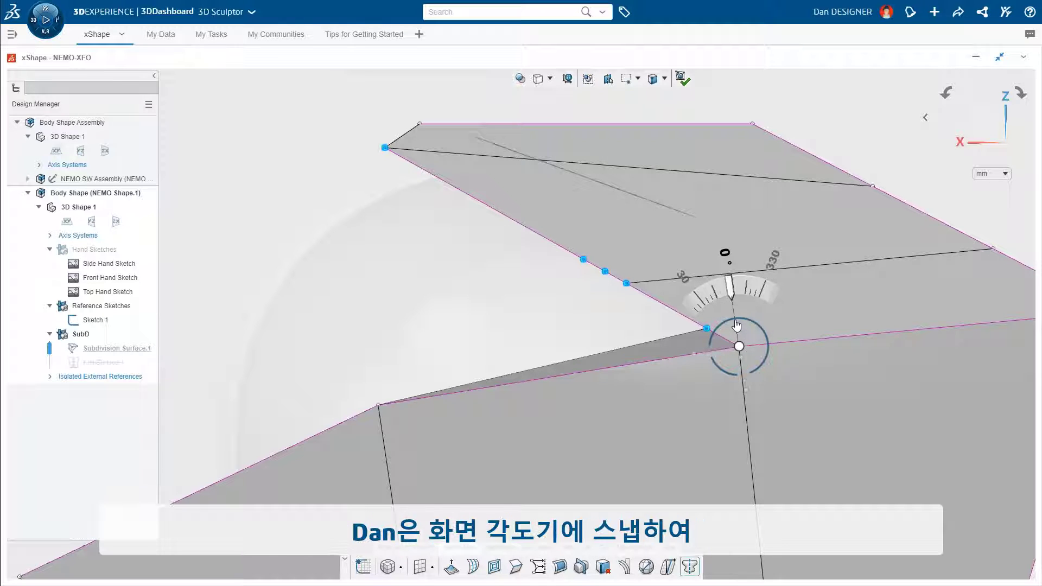
left_click_drag(736, 324, 732, 303)
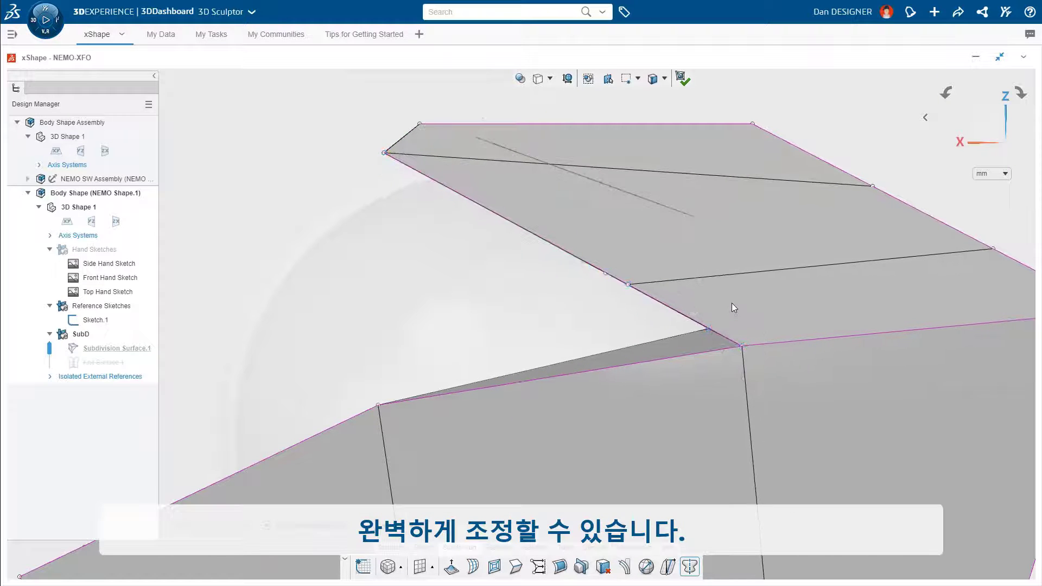
left_click(731, 303)
Slide the hood's outer front corner vertex down and outward within the underside face's plane, and set the display to surface only.
key("shift+Right")
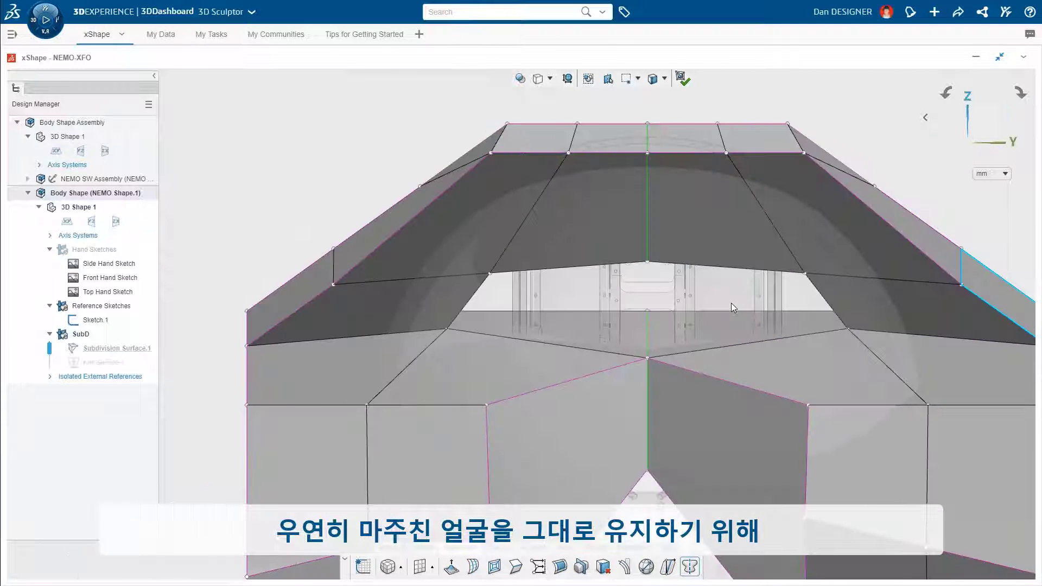
left_click(762, 171)
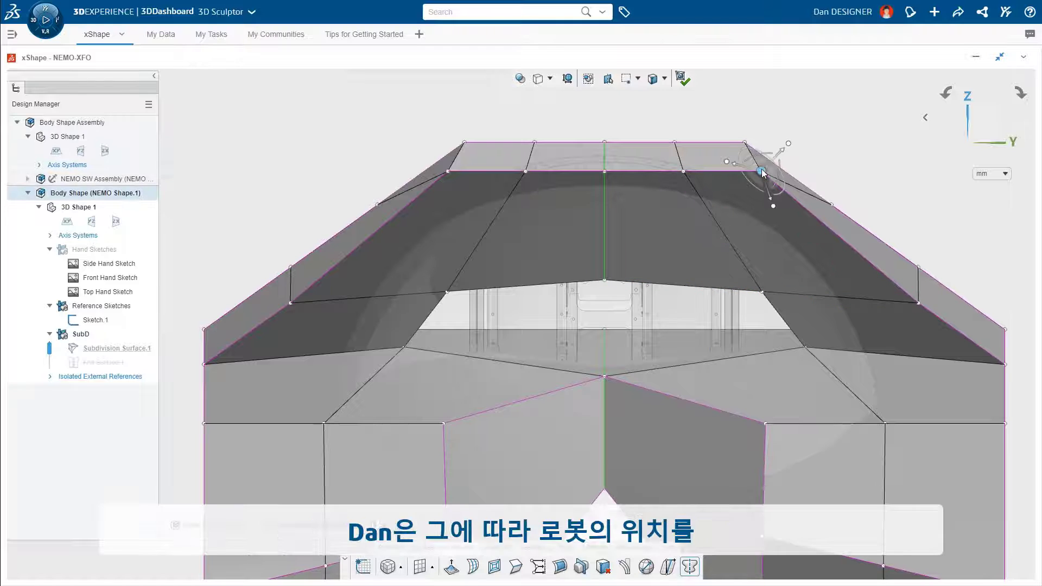
left_click(755, 194)
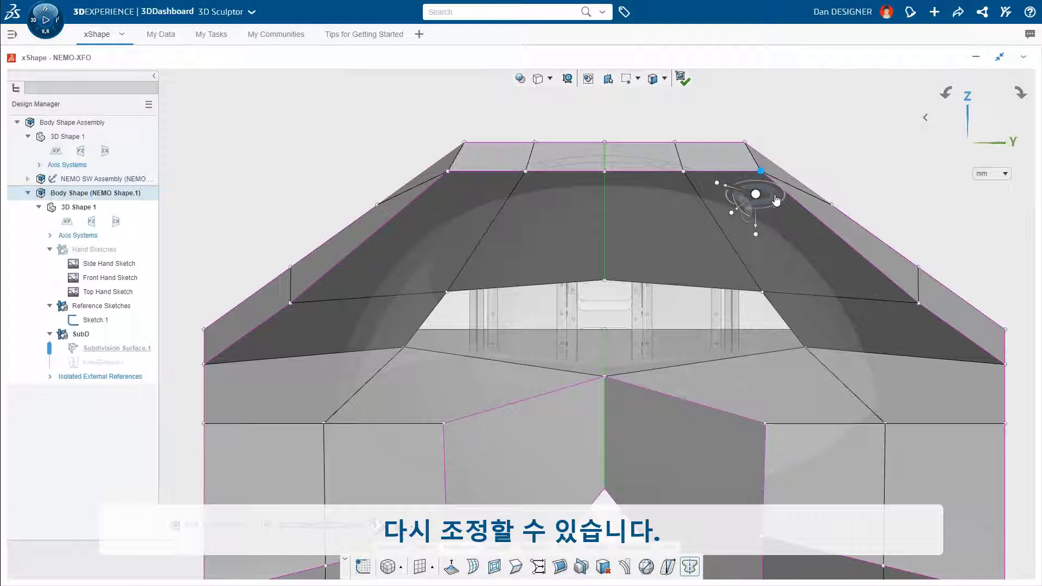
left_click_drag(771, 196, 784, 214)
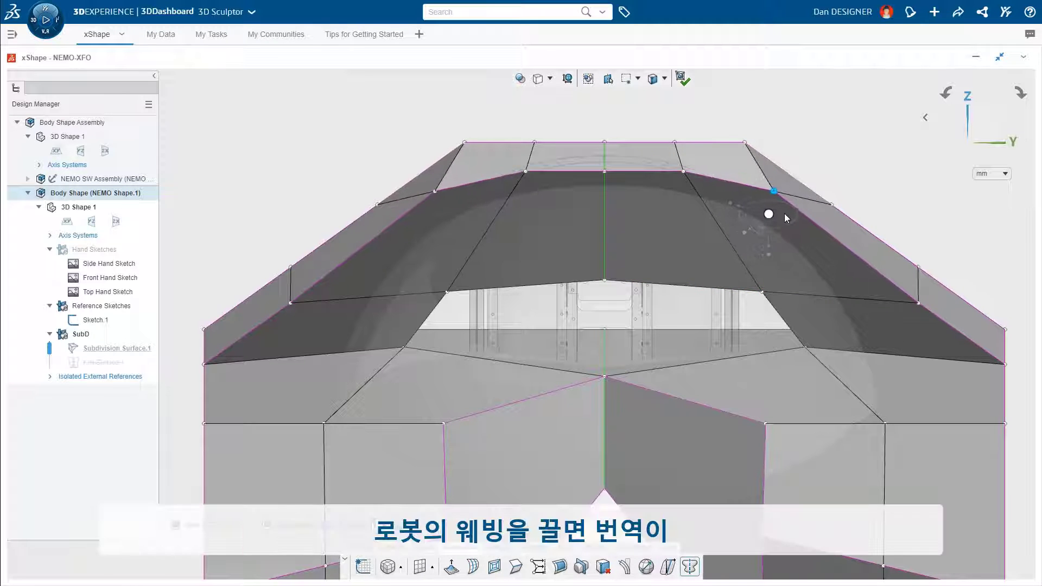
left_click(840, 171)
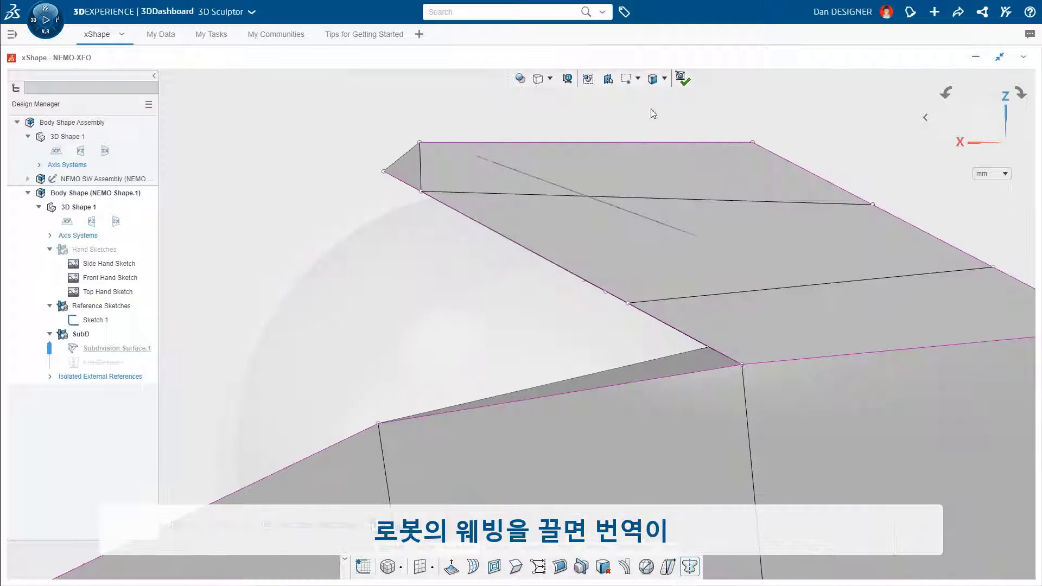
left_click(550, 78)
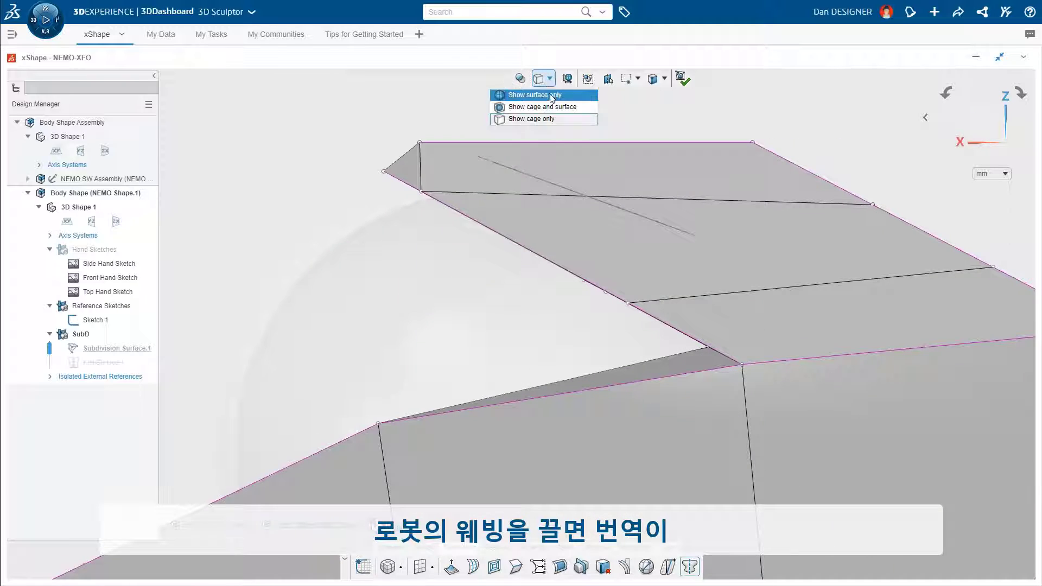
left_click(550, 96)
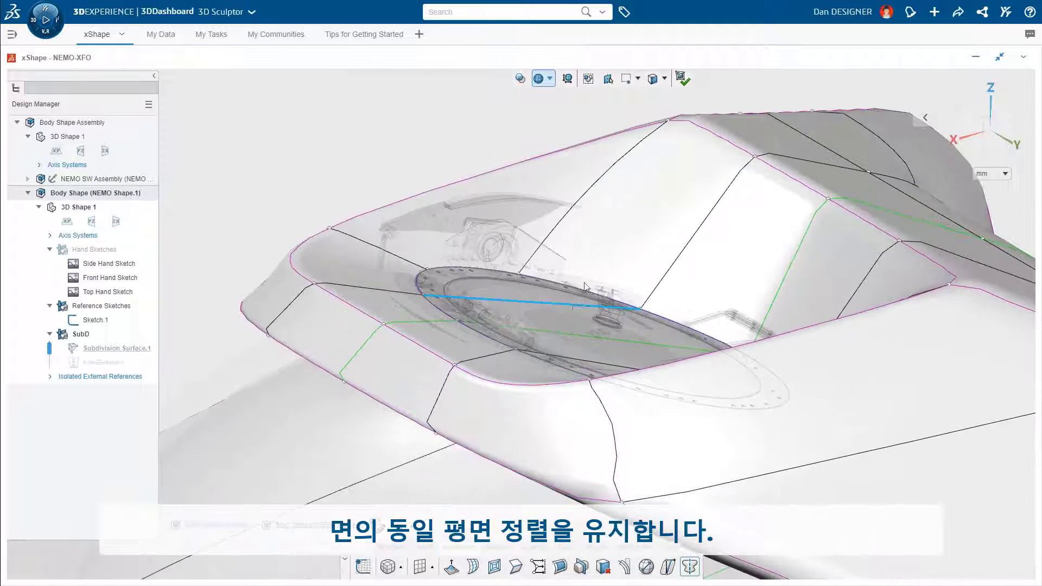
Slide the hood's upper edge outward by about 79 mm and keep adjusting the neighbouring hood edges.
left_click(725, 140)
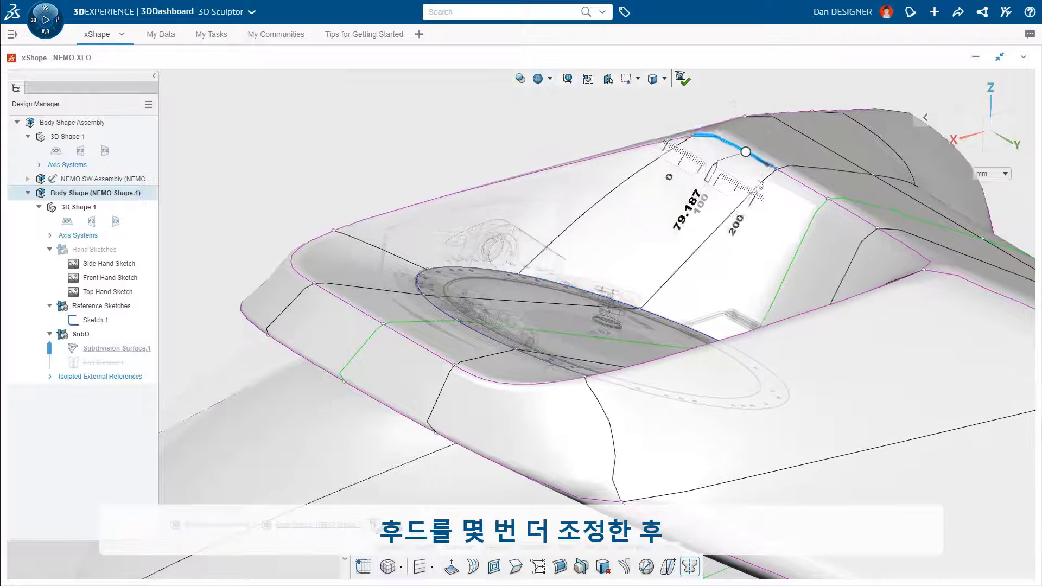
left_click(375, 217)
left_click(369, 301)
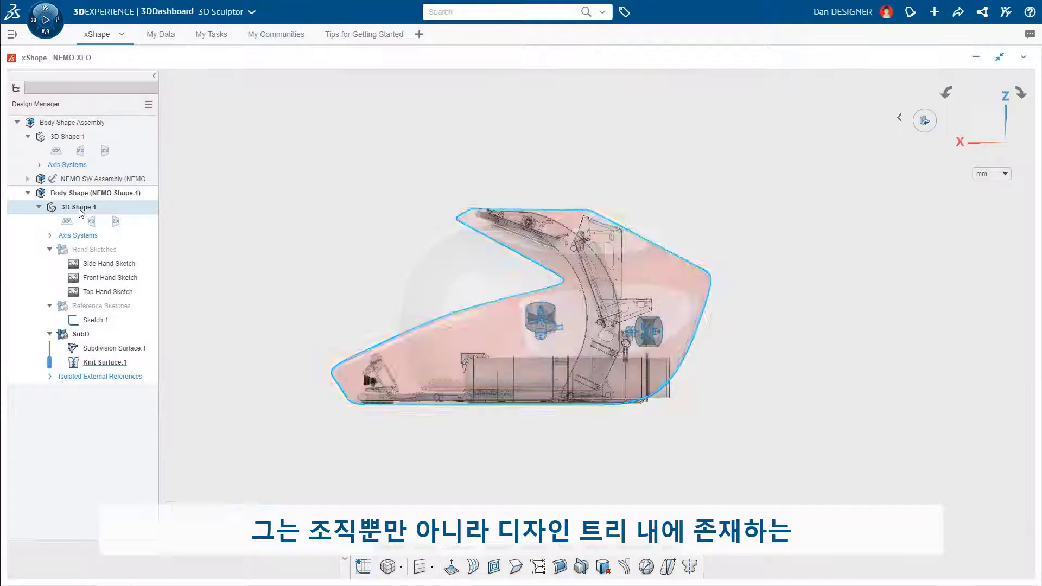
Add two new ordered geometrical sets to the Body Shape's 3D Shape 1.
left_click(80, 209)
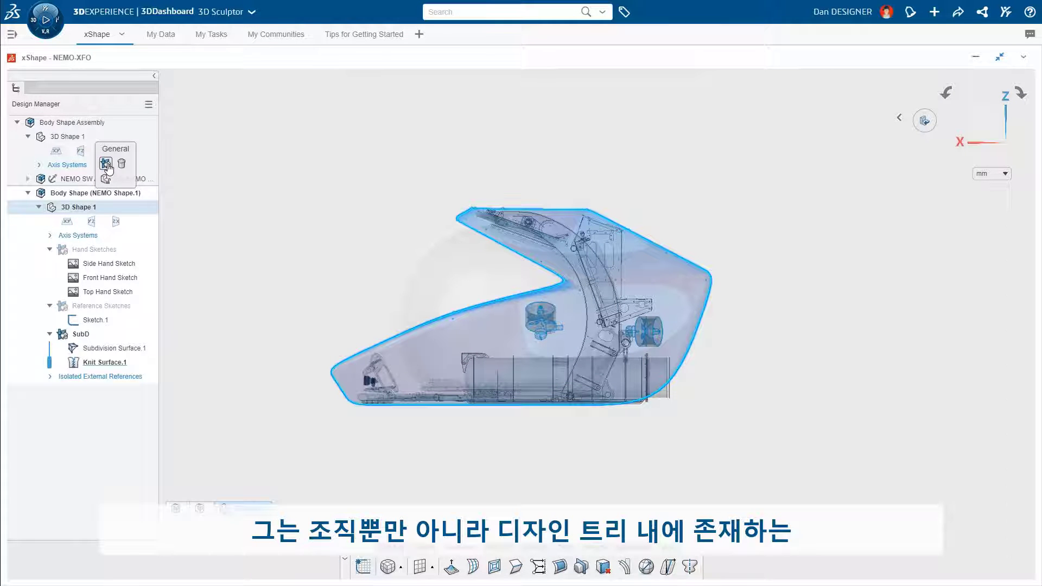
left_click(89, 207)
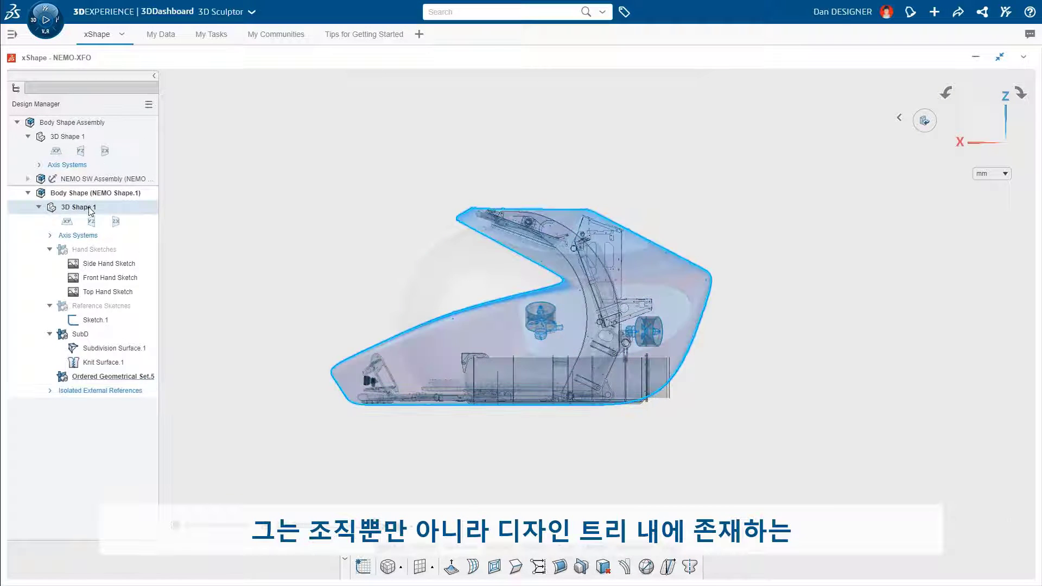
left_click(115, 162)
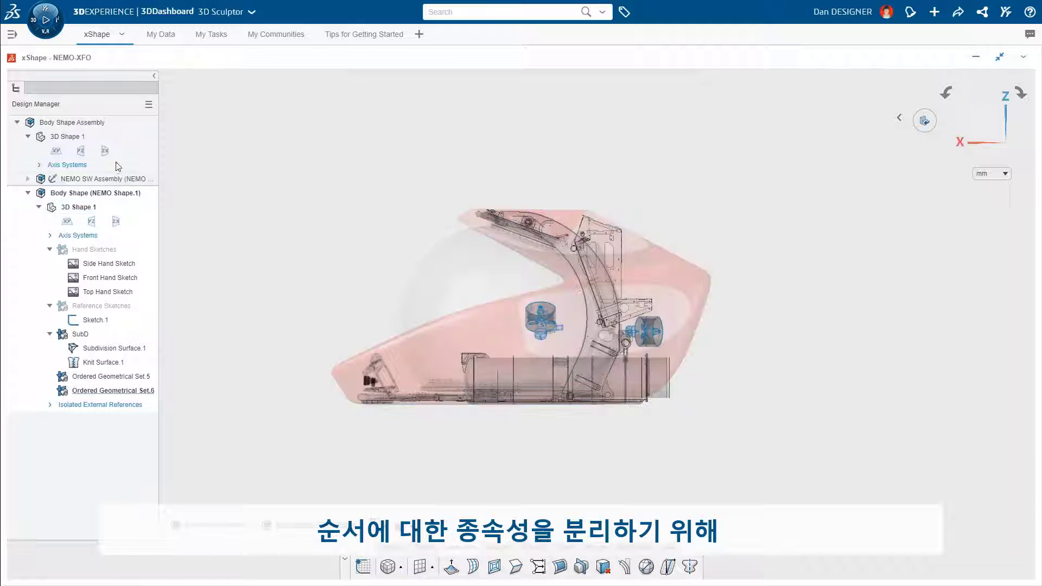
Rename the two new geometrical sets as Vert Thruster and Horz Thruster.
double_click(125, 376)
type("Vert Thruster")
double_click(127, 391)
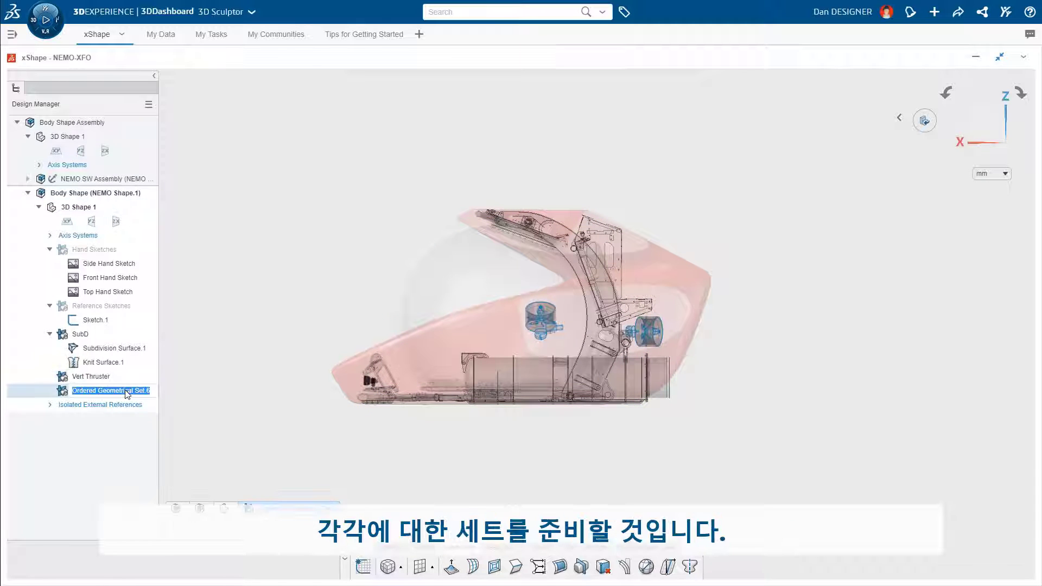
type("Horz Thruster")
key("Return")
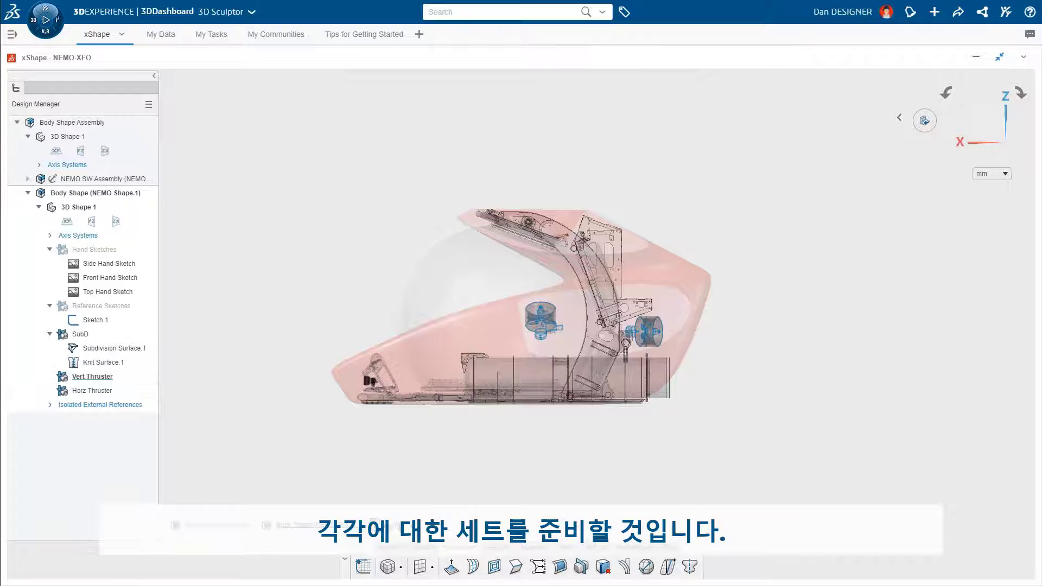
Insert a subdivision cylinder with creased edges and a scale of 100 in the Vert Thruster set.
left_click(402, 567)
left_click(413, 463)
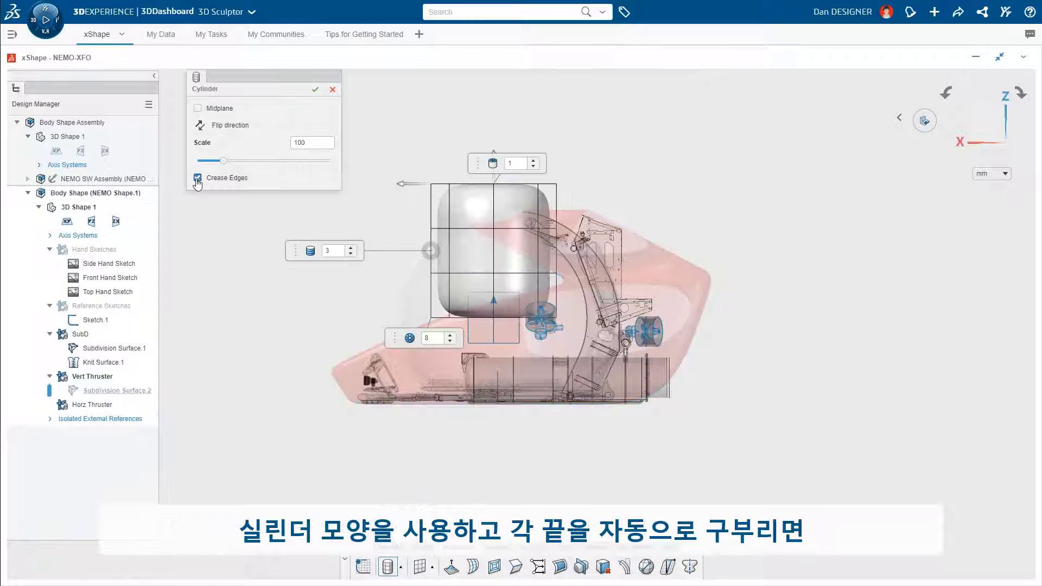
left_click(314, 91)
Move the cylinder over the vertical thruster in the side view and lower its vertex rows to fit the thruster.
left_click_drag(478, 263, 489, 253)
left_click_drag(494, 250, 541, 303)
middle_click_drag(564, 321, 574, 201, "shift")
left_click_drag(578, 247, 578, 283)
left_click_drag(578, 301, 579, 344)
left_click_drag(465, 355, 643, 376, "ctrl")
left_click_drag(578, 363, 578, 404)
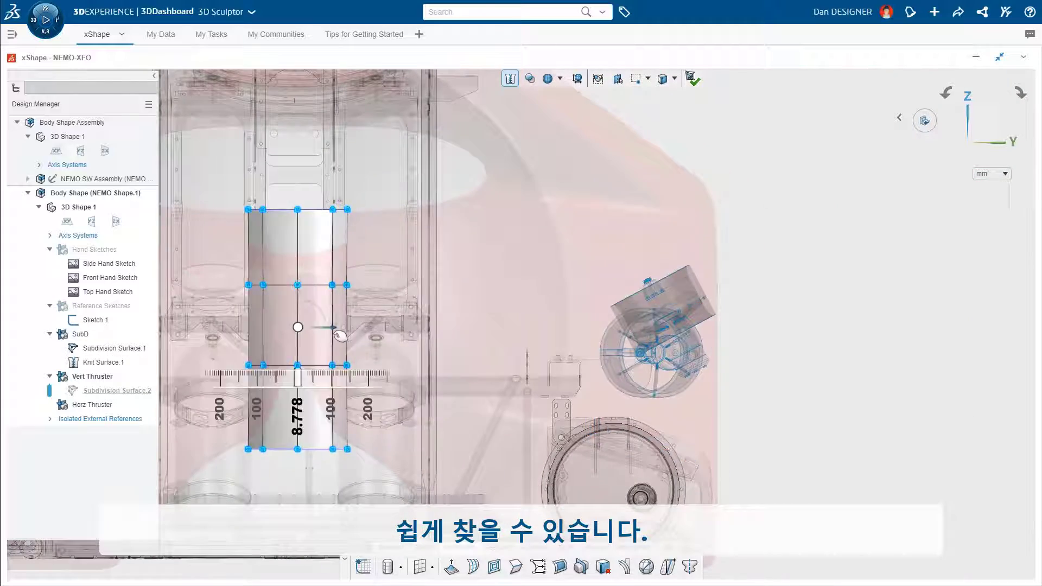
Move the cylinder sideways onto the tilted thruster and pull its lower end outward past the hull to form a curved duct.
left_click_drag(298, 326, 673, 264)
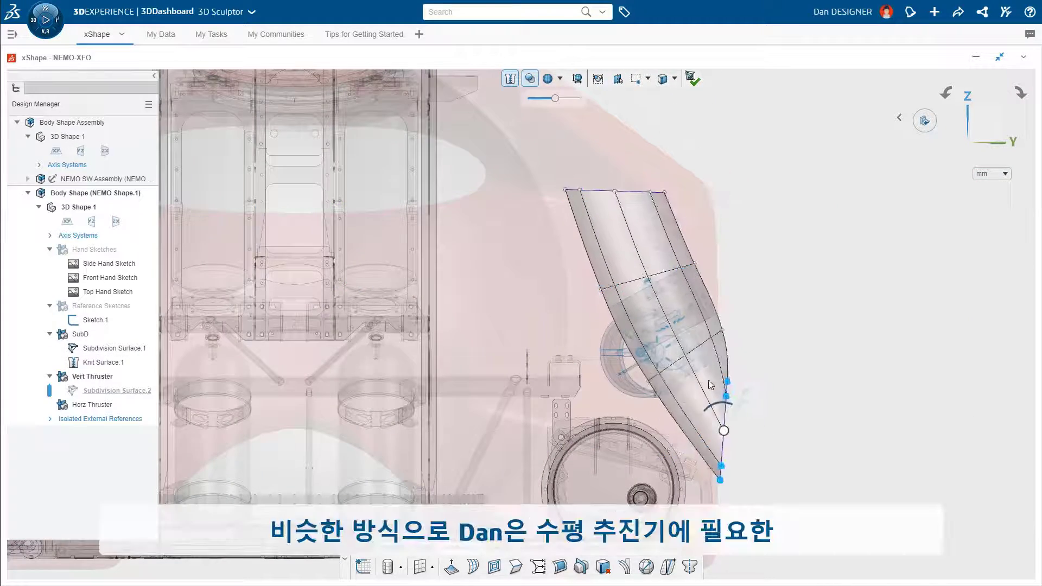
left_click_drag(721, 430, 793, 430)
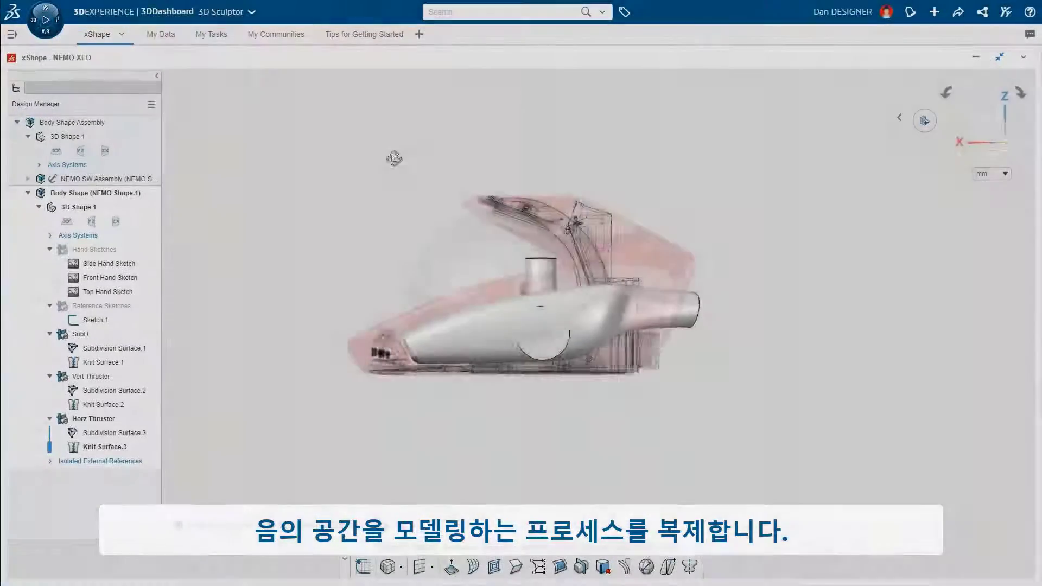
Subtract the vertical and horizontal thruster bodies from the main body with Combine.
middle_click_drag(412, 255, 468, 188)
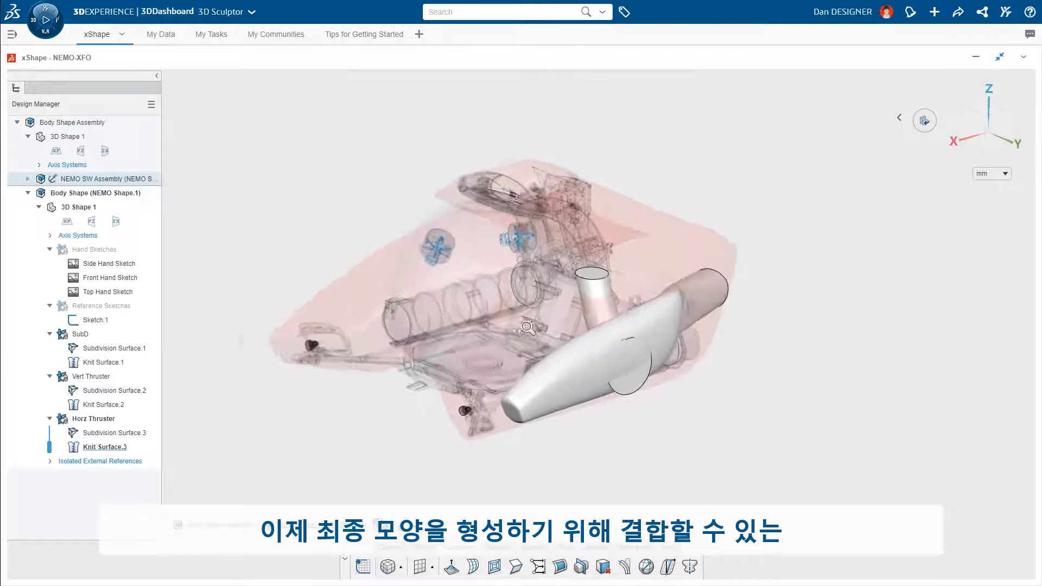
scroll(592, 268, "up", 5)
left_click(494, 555)
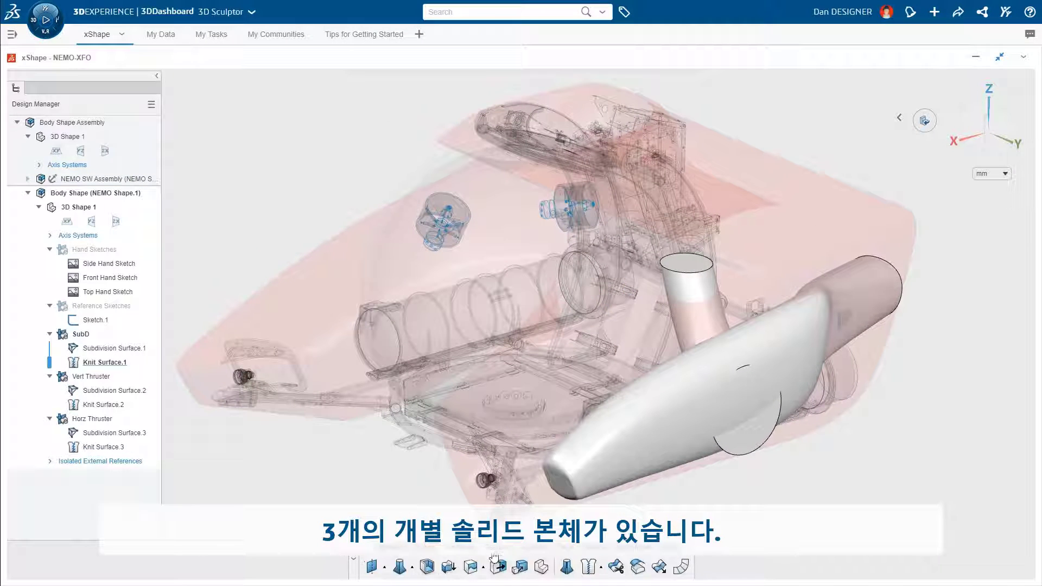
left_click(471, 567)
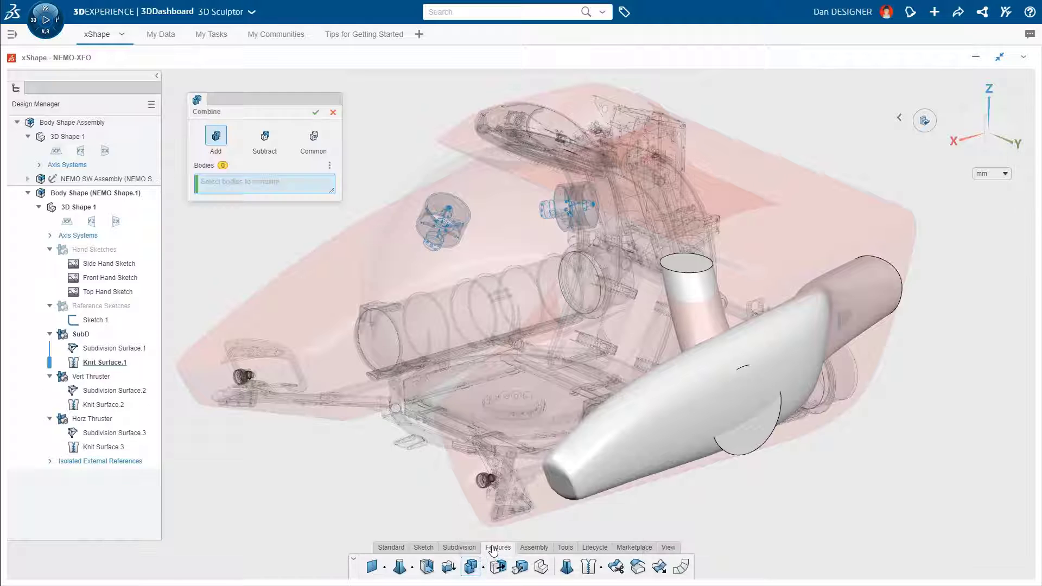
left_click(266, 137)
left_click(350, 234)
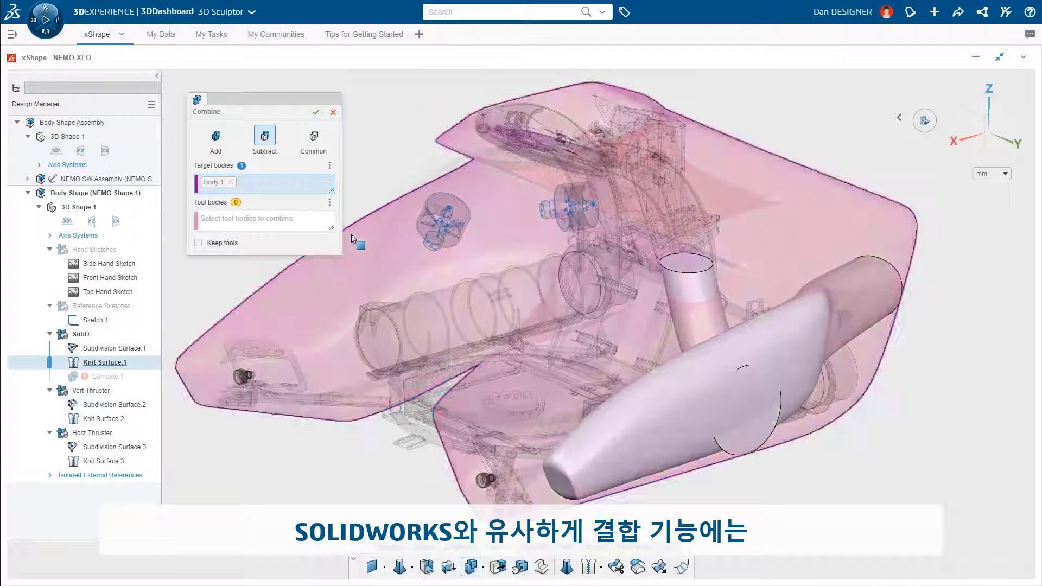
left_click(684, 288)
left_click(773, 337)
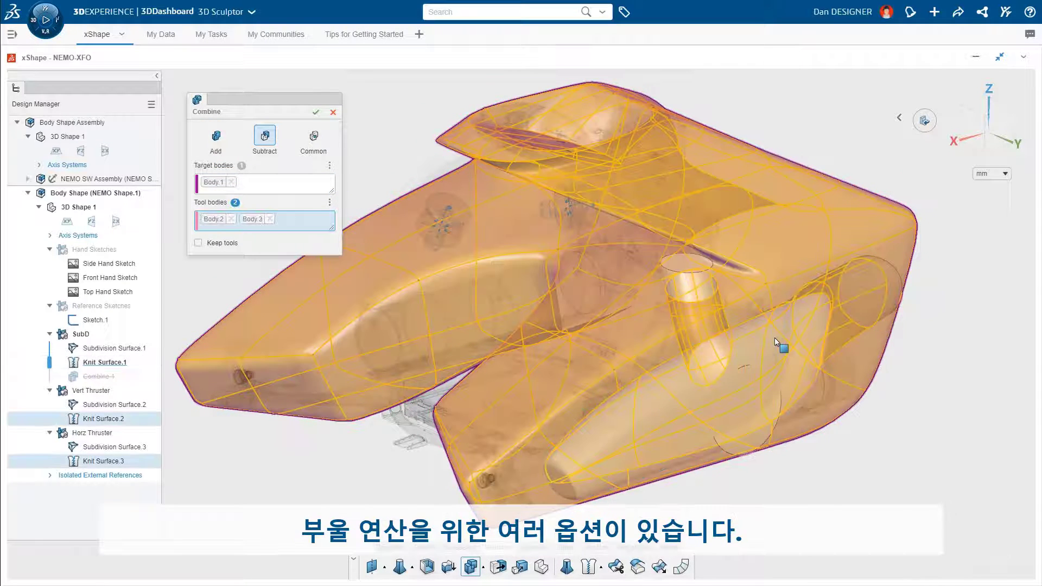
left_click(317, 112)
Make the SubD body transparent and show the Vert Thruster and Horz Thruster sets.
middle_click_drag(766, 448, 772, 424)
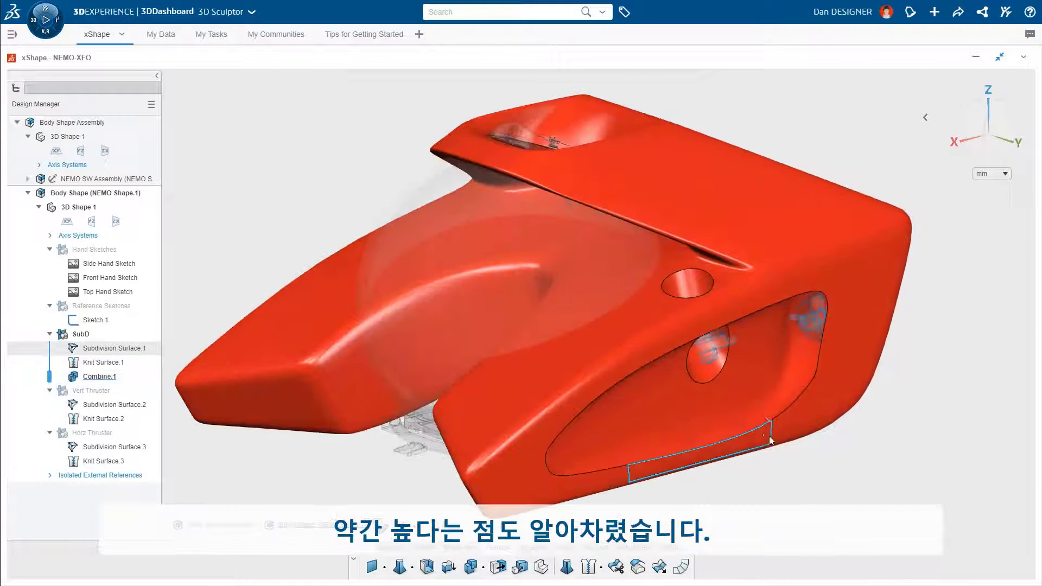
left_click(83, 334)
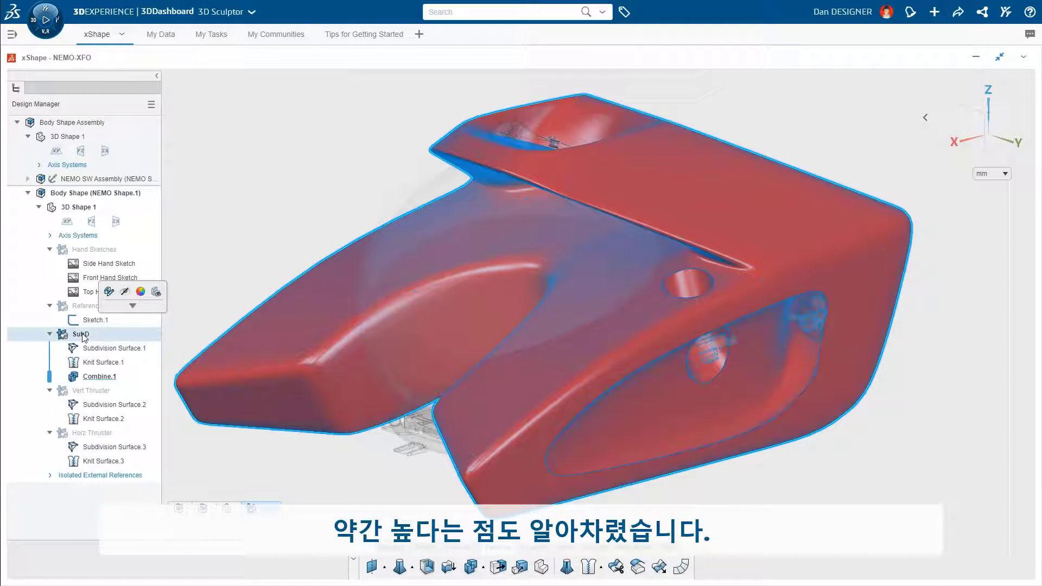
left_click(157, 292)
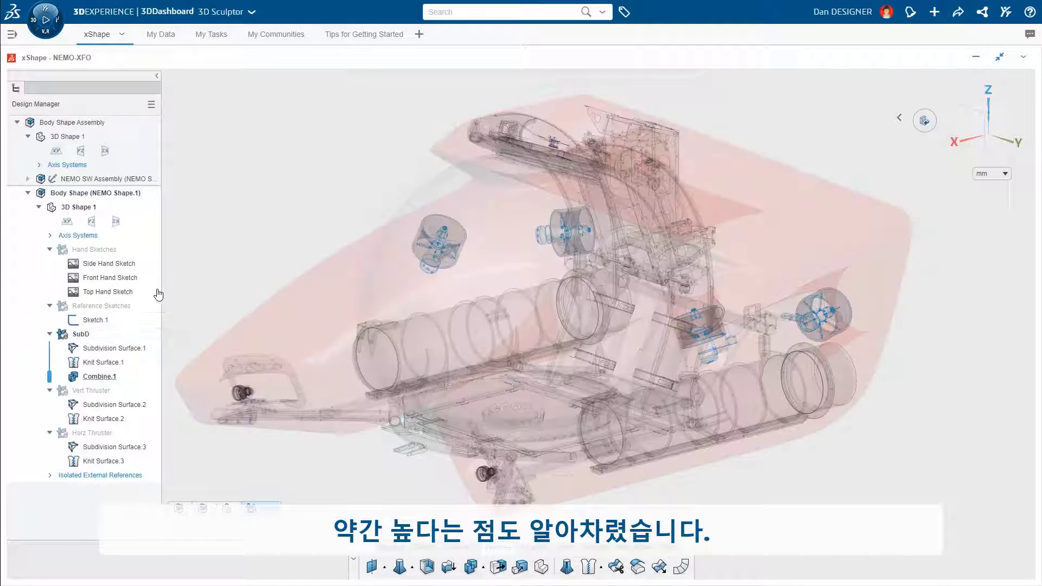
left_click(103, 393)
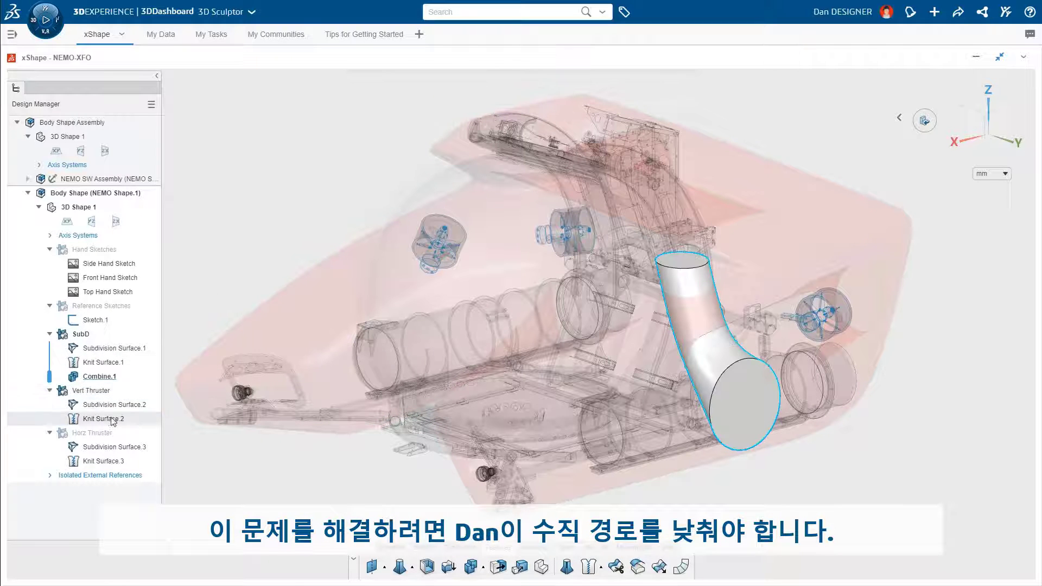
left_click(100, 433)
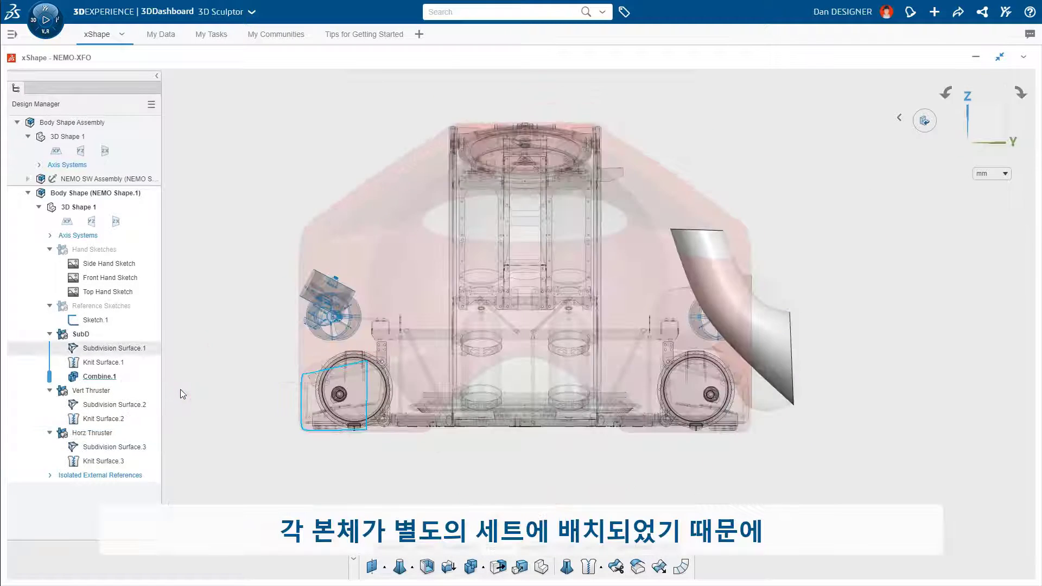
Edit the vertical thruster's subdivision surface to lower its outer end, and display the horizontal thruster body to compare their paths.
scroll(849, 398, "up", 5)
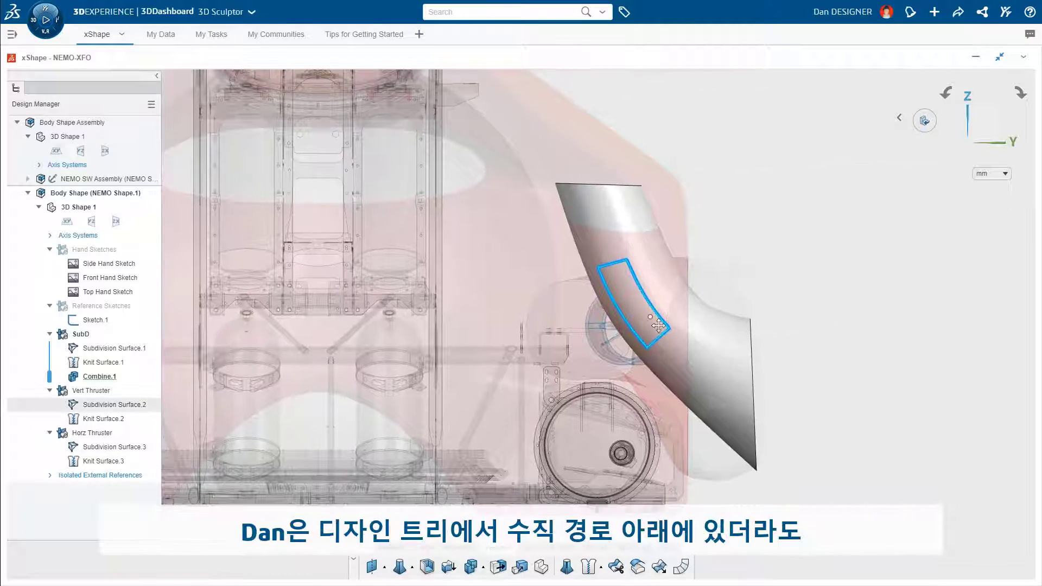
double_click(658, 326)
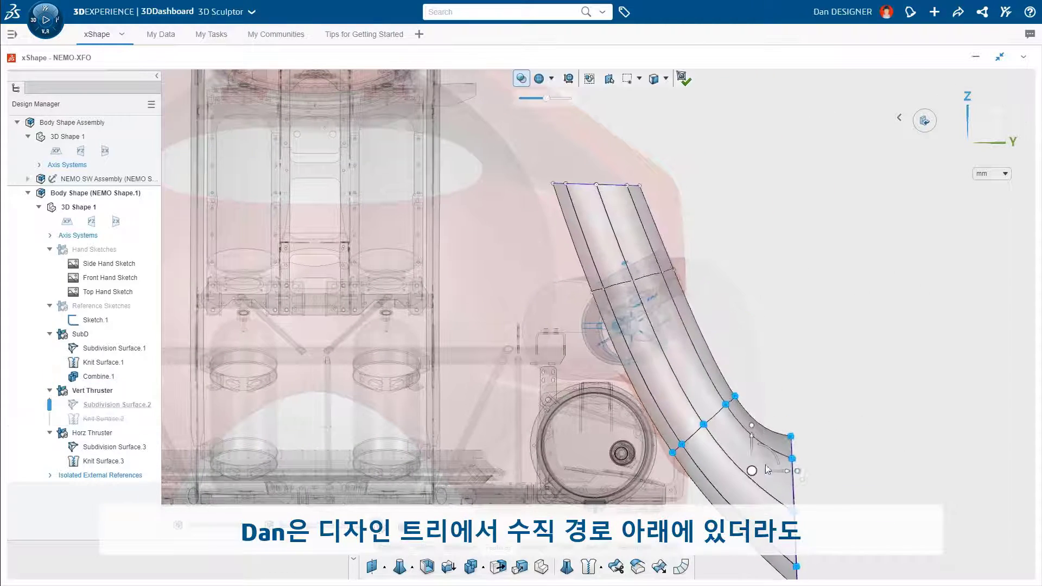
left_click_drag(833, 440, 807, 413)
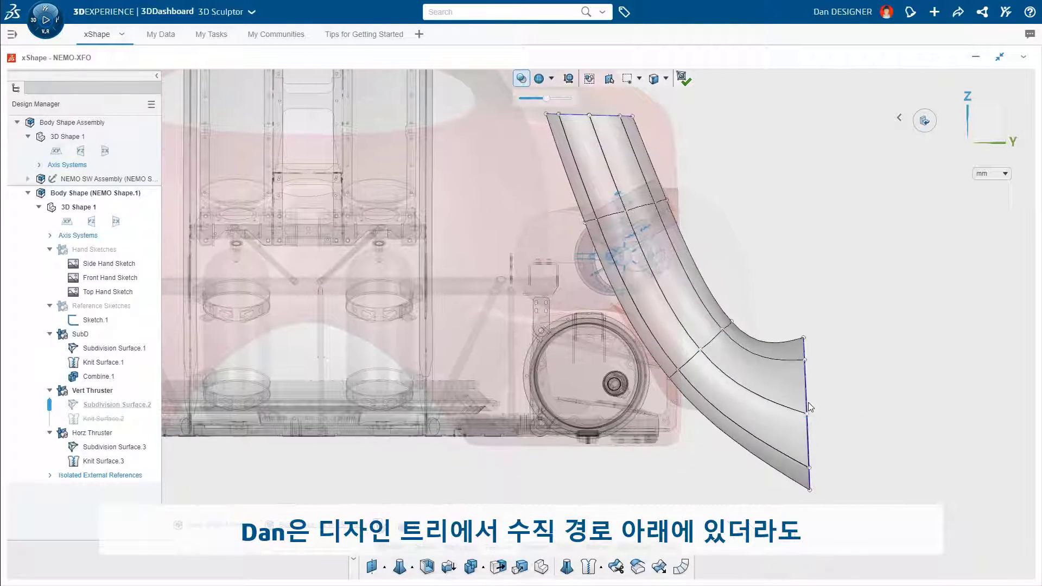
left_click(84, 436)
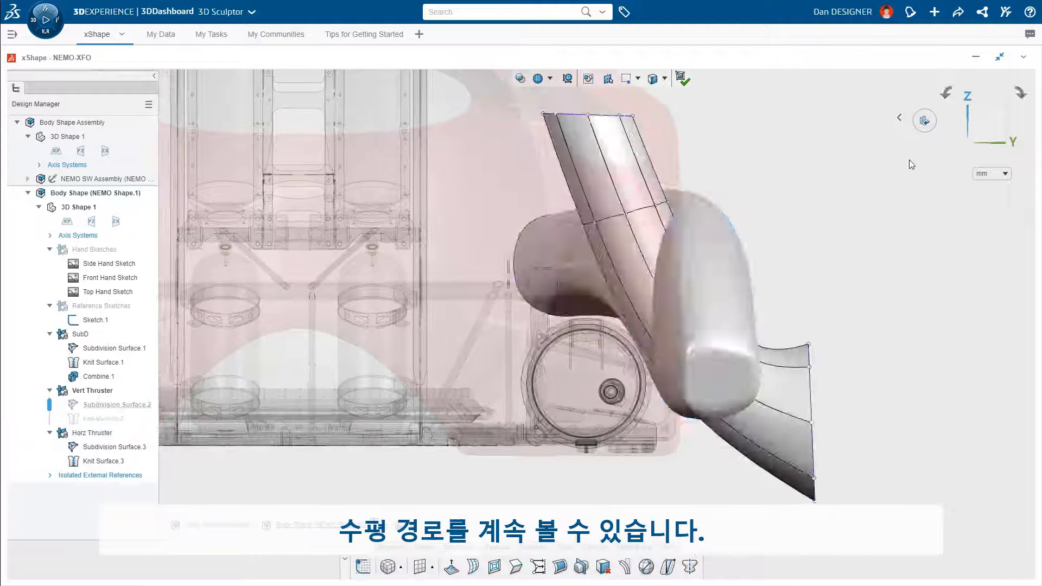
left_click(909, 160)
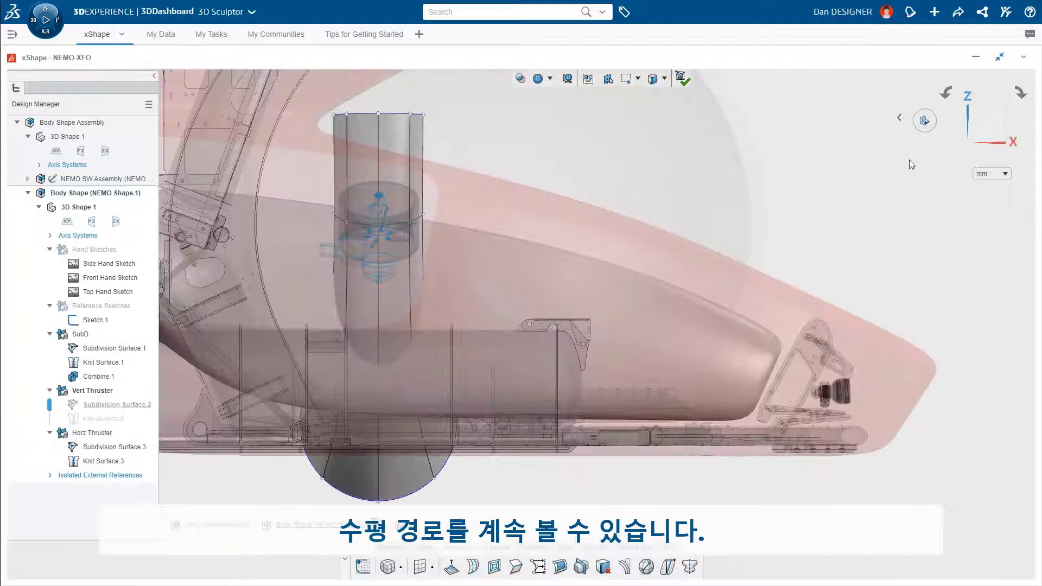
left_click(911, 161)
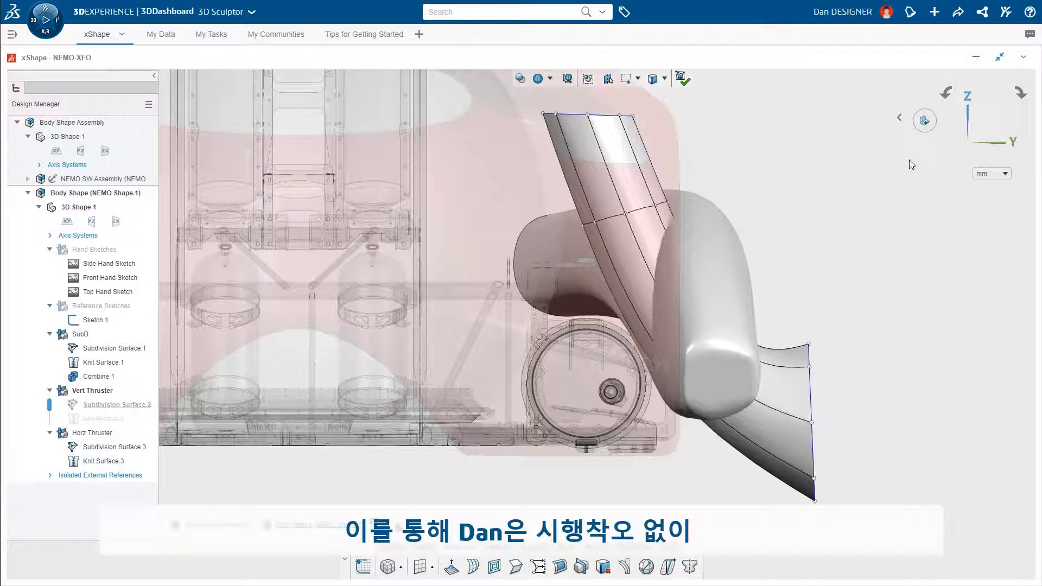
Finish the subdivision surface edit and examine the updated thruster openings in the combined body.
left_click(682, 79)
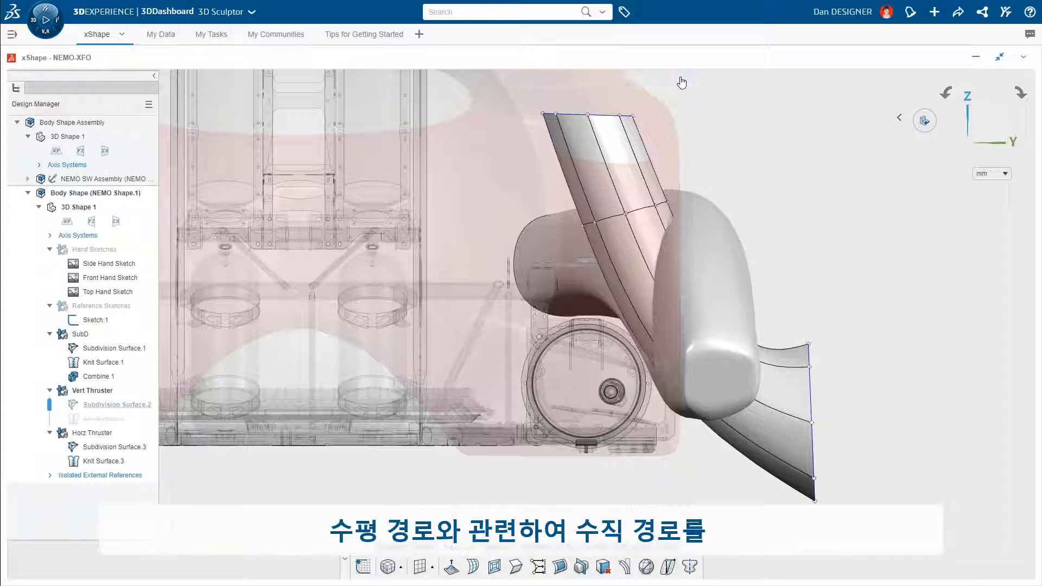
middle_click_drag(797, 248, 784, 255)
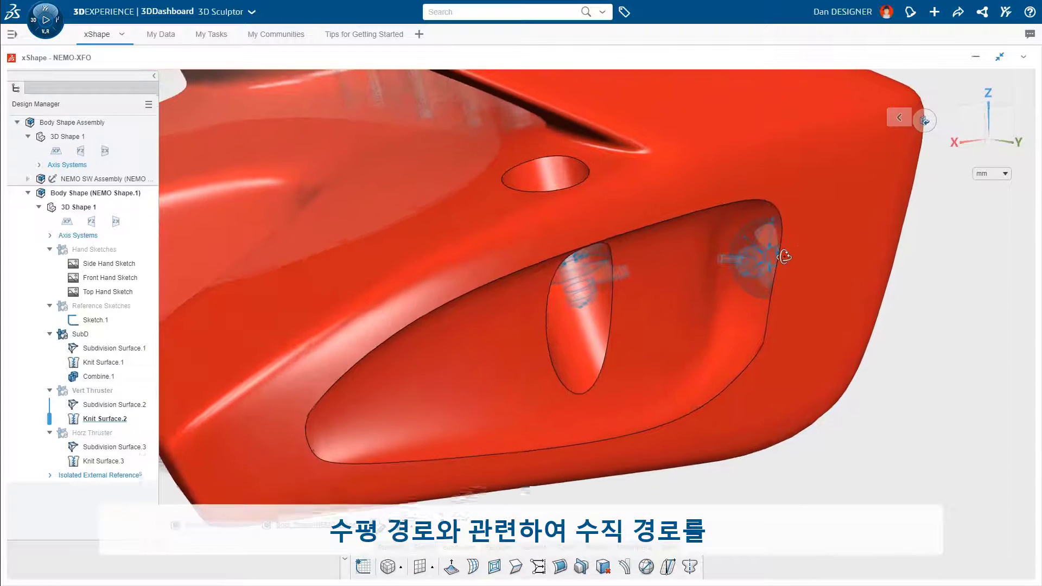
middle_click_drag(699, 274, 729, 383, "ctrl")
middle_click_drag(607, 327, 708, 370)
mouse_move(591, 391)
middle_mouse_down()
mouse_move(661, 379)
mouse_move(442, 347)
mouse_move(543, 369)
mouse_move(587, 404)
middle_mouse_up()
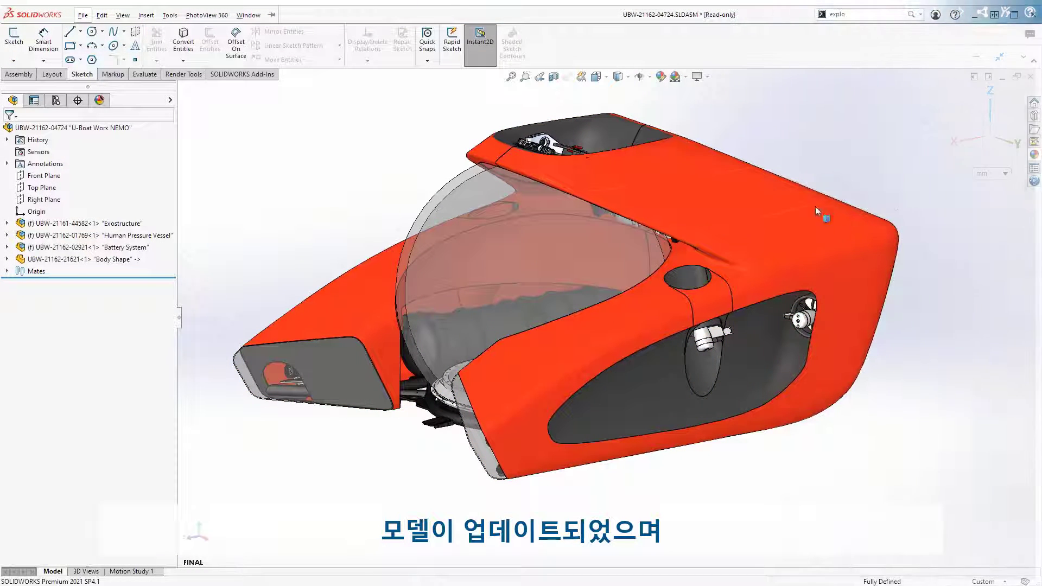
Switch to SOLIDWORKS, open the Body Shape part from the assembly, and explode it with Exploded View1.
left_click(727, 217)
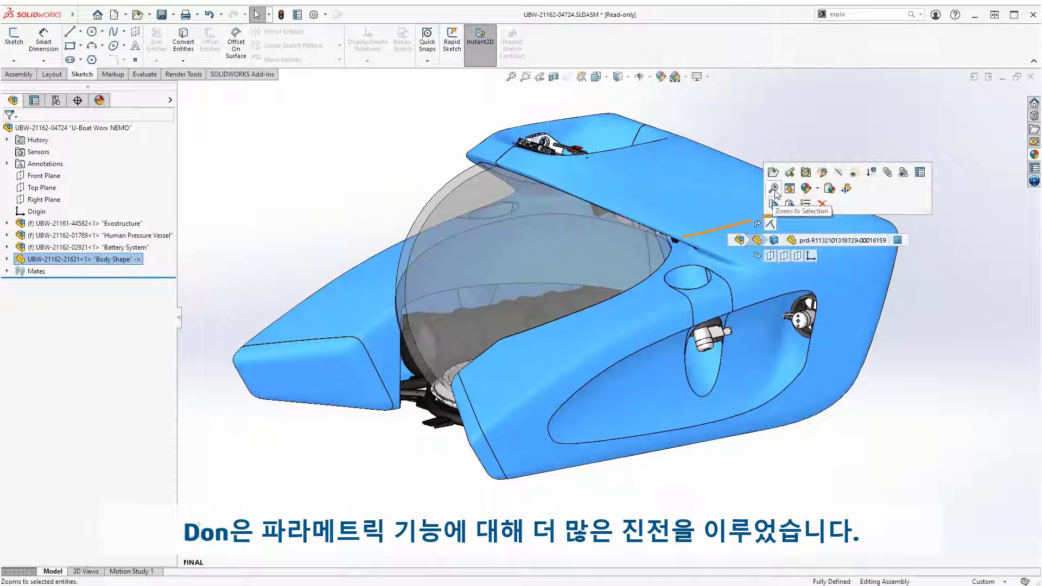
left_click(774, 172)
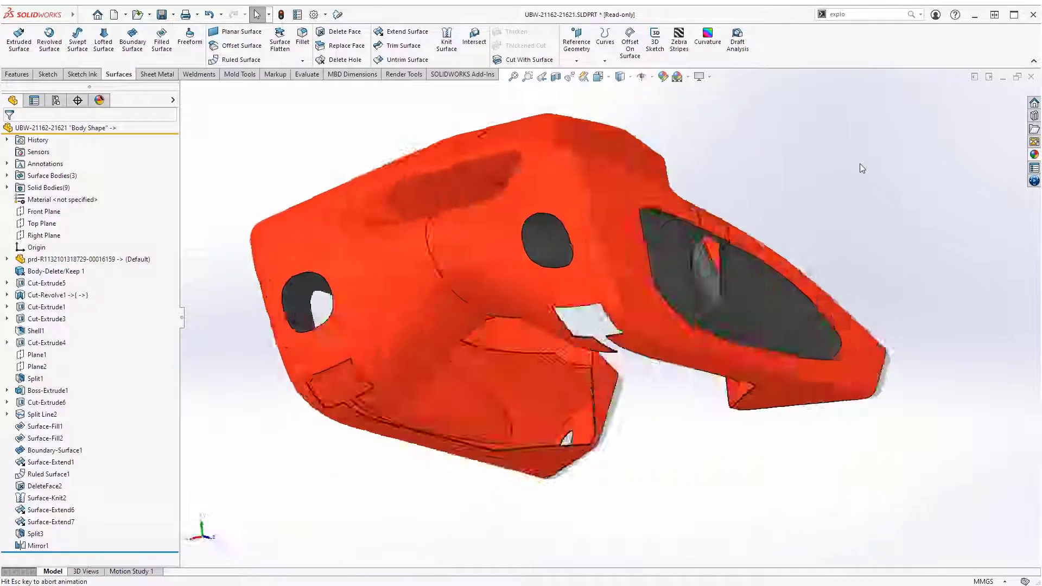
left_click(55, 101)
double_click(69, 162)
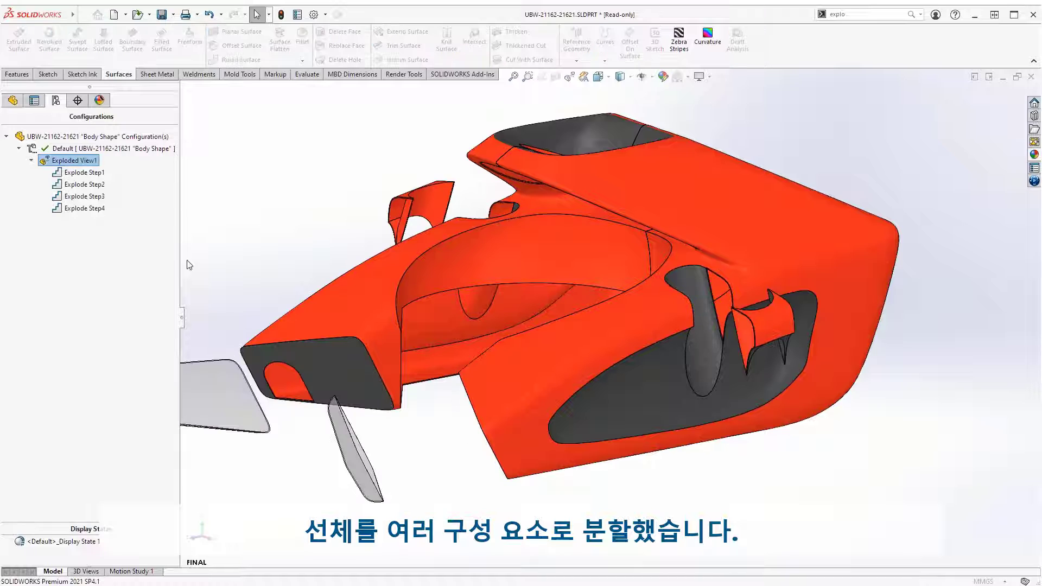
left_click(182, 319)
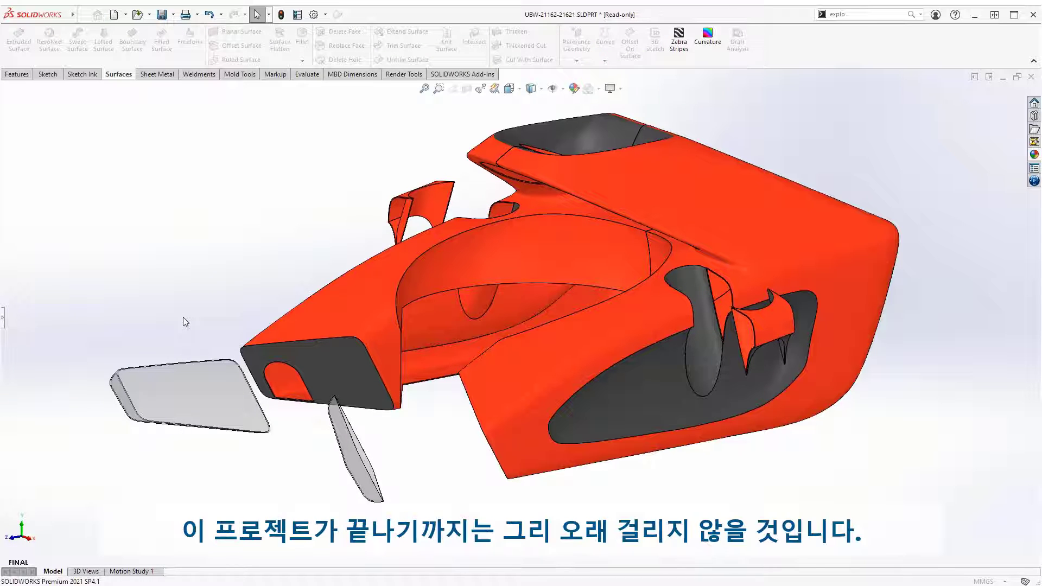